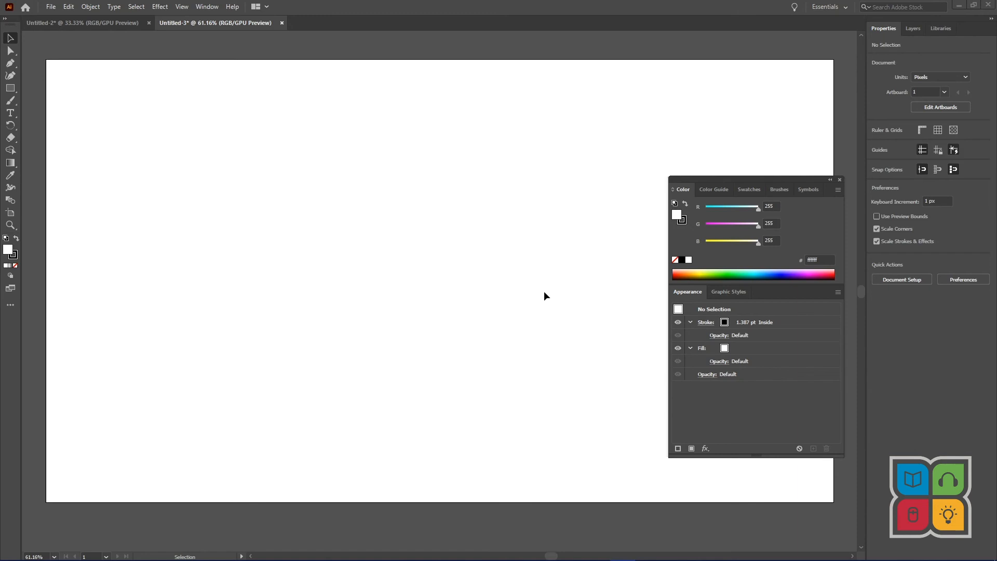
# Switch to Photoshop and examine the red-to-green gradient square from afar and up close at pixel level.
pyautogui.hotkey('alt', 'Tab')
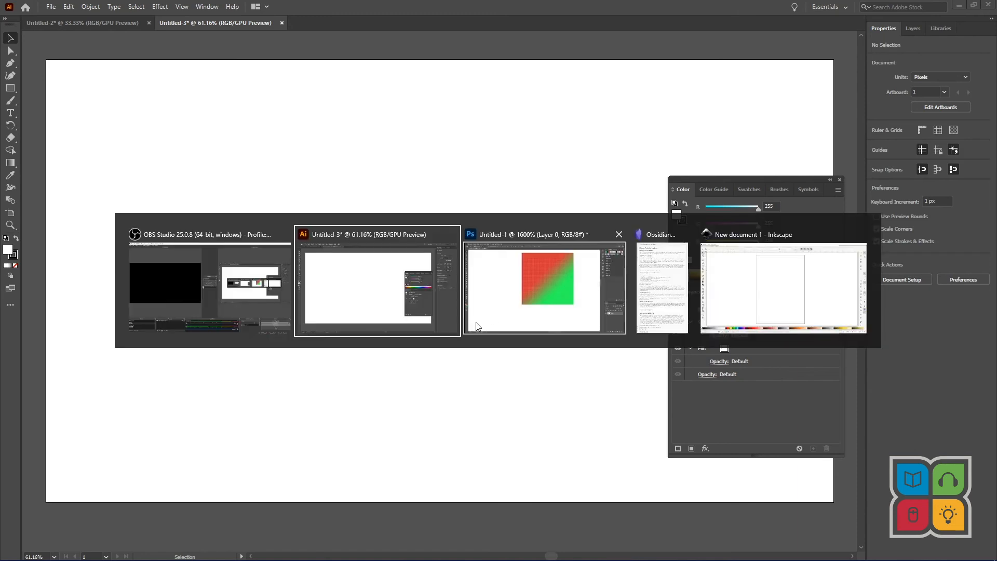
pyautogui.hotkey('alt', 'Tab')
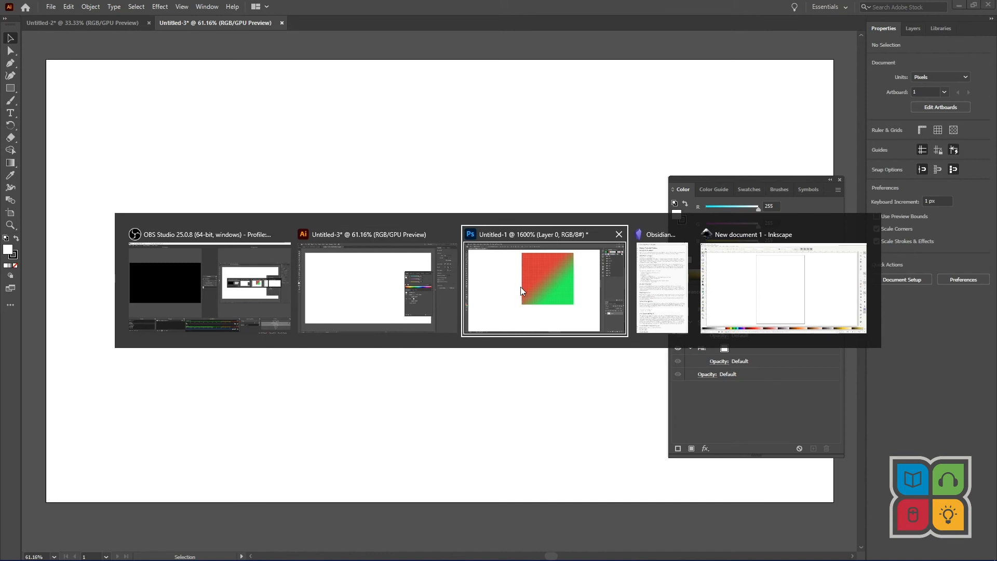
pyautogui.click(520, 287)
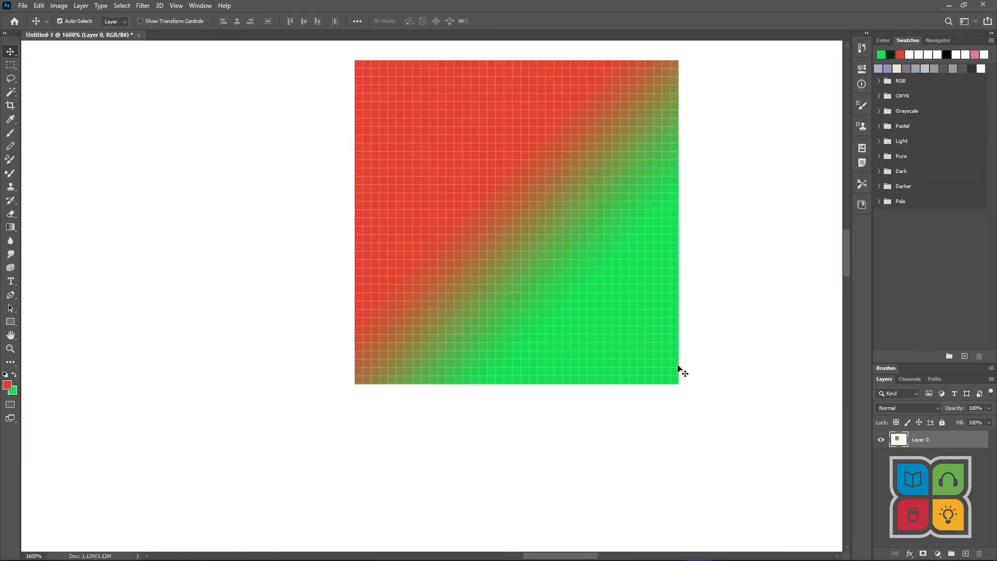
pyautogui.press('ctrl')
pyautogui.hotkey('ctrl', '-')
pyautogui.hotkey('ctrl', '-')
pyautogui.hotkey('ctrl', '-')
pyautogui.hotkey('ctrl', '-')
pyautogui.hotkey('ctrl', '-')
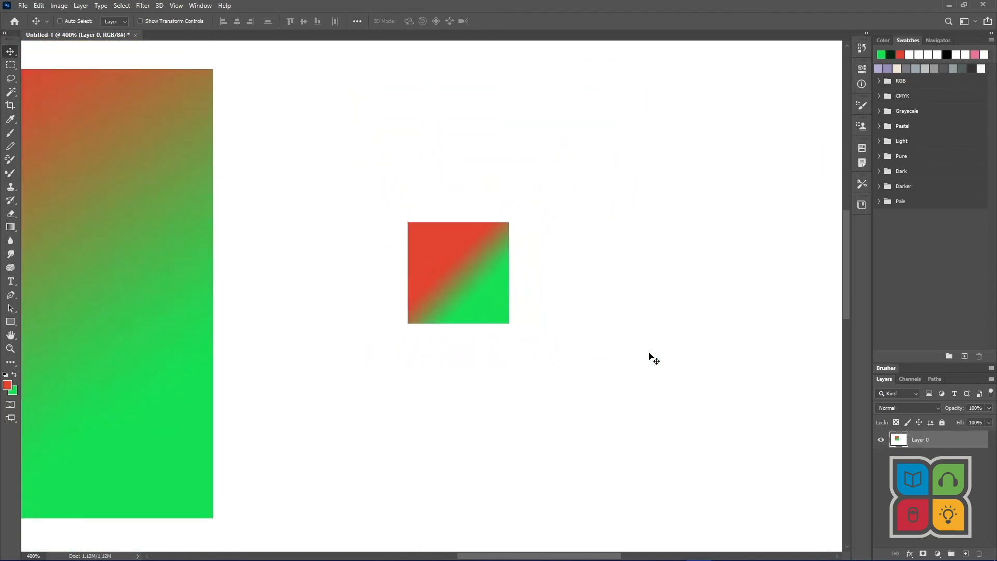
pyautogui.hotkey('ctrl', '+')
pyautogui.hotkey('ctrl', '+')
pyautogui.hotkey('ctrl', '+')
pyautogui.hotkey('ctrl', '+')
pyautogui.hotkey('ctrl', '+')
pyautogui.hotkey('ctrl', '+')
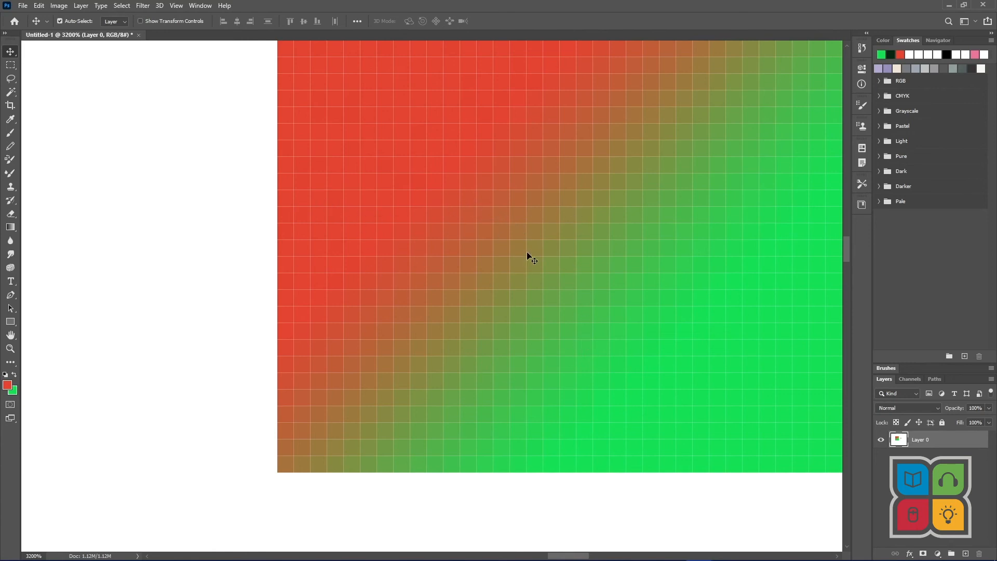
# Switch back to Illustrator and draw a square about 174 px wide in the upper middle of the artboard.
pyautogui.hotkey('alt', 'Tab')
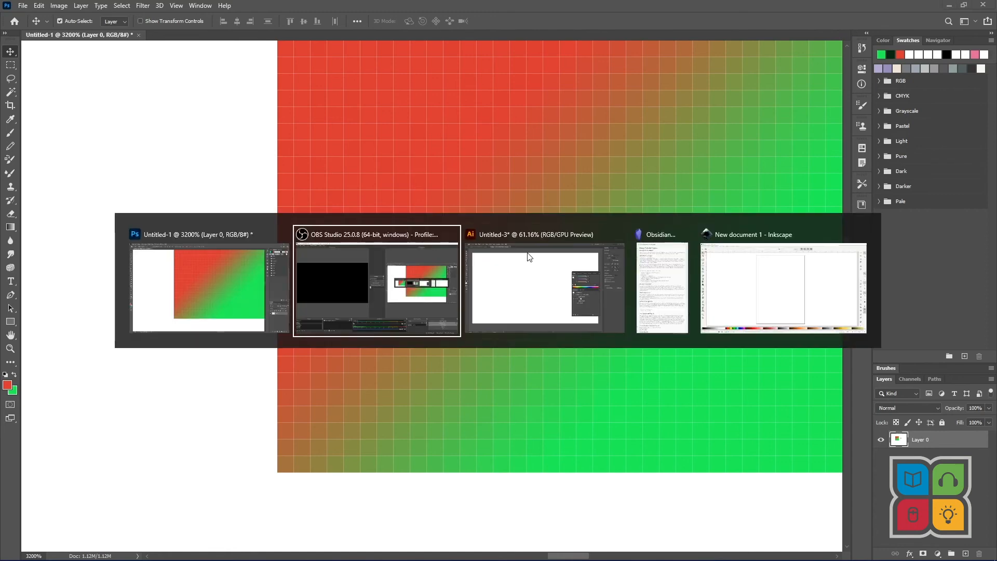
pyautogui.click(528, 256)
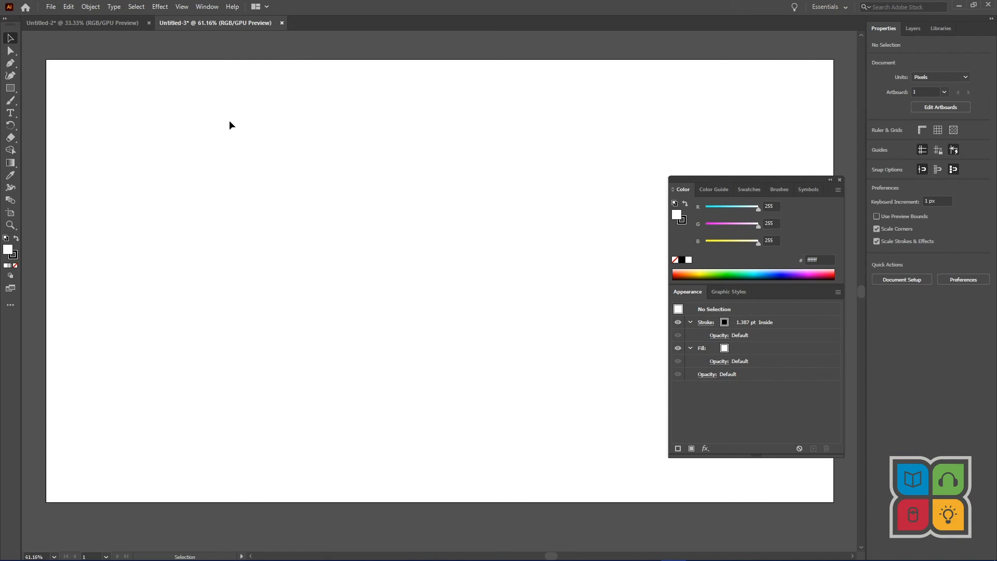
pyautogui.click(11, 88)
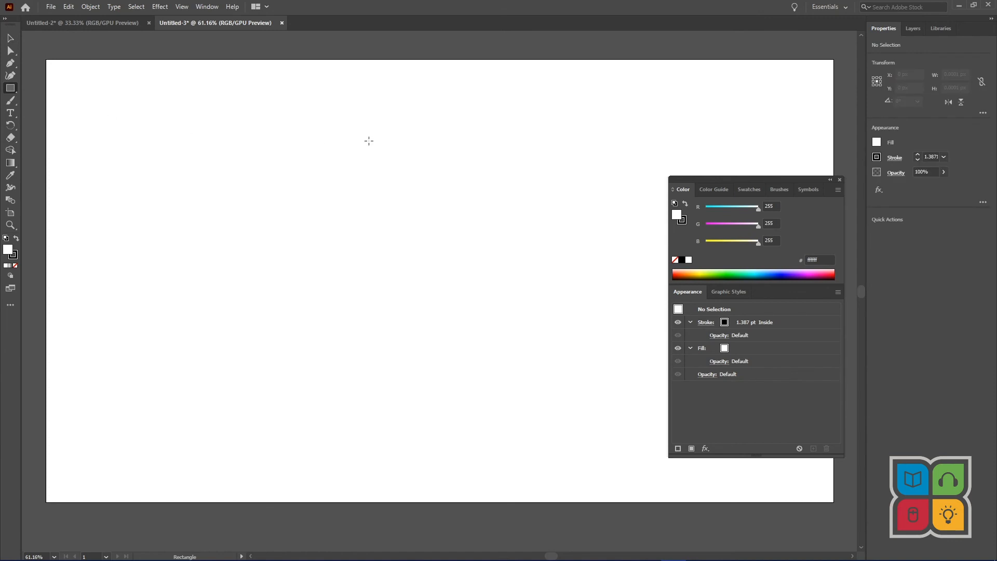
pyautogui.moveTo(302, 124); pyautogui.dragTo(372, 191)
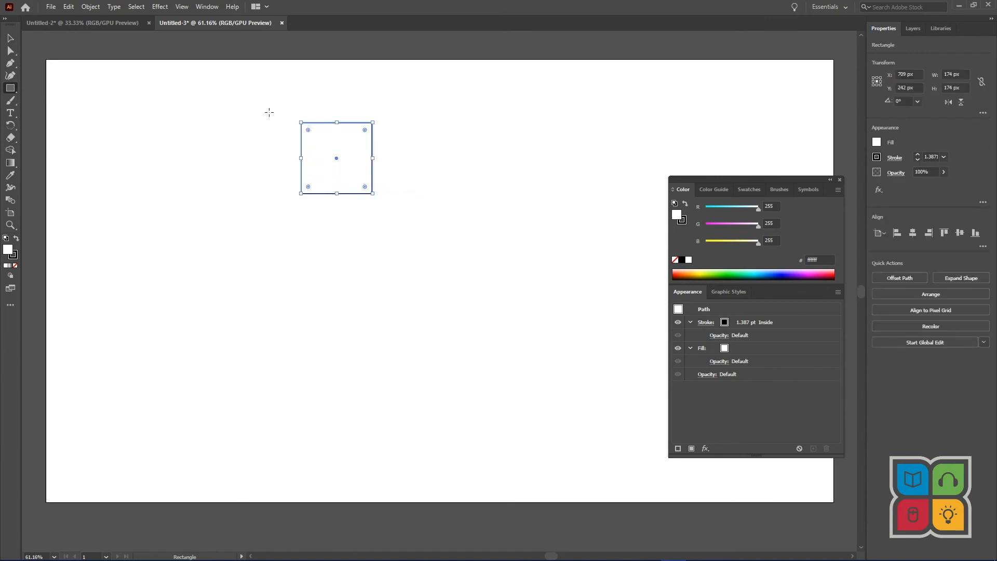
# Reshape the square into a slanted diamond by moving its upper-right and lower-left anchor points inward, then deselect it.
pyautogui.click(11, 51)
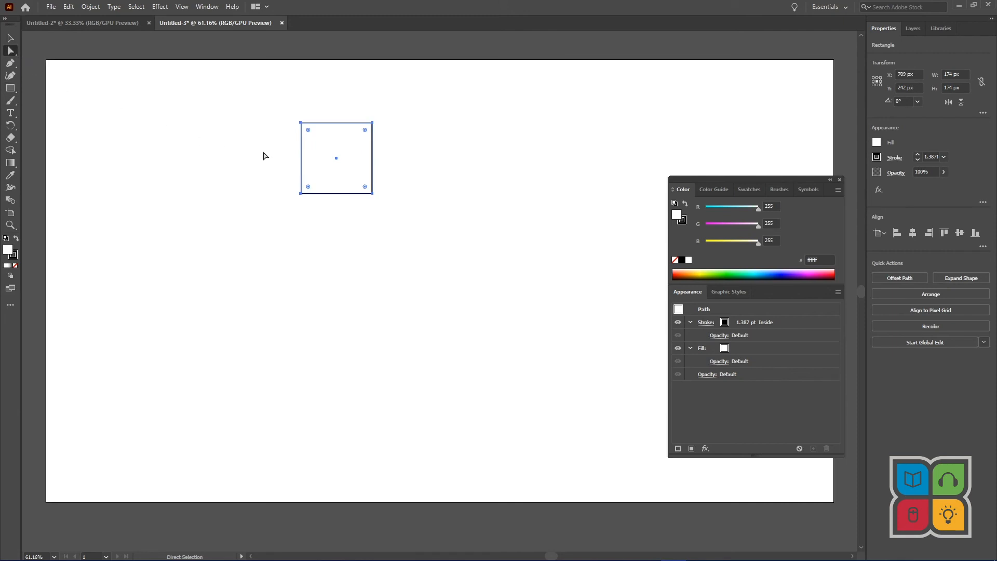
pyautogui.click(372, 124)
pyautogui.moveTo(373, 125); pyautogui.dragTo(348, 136)
pyautogui.moveTo(301, 194); pyautogui.dragTo(322, 181)
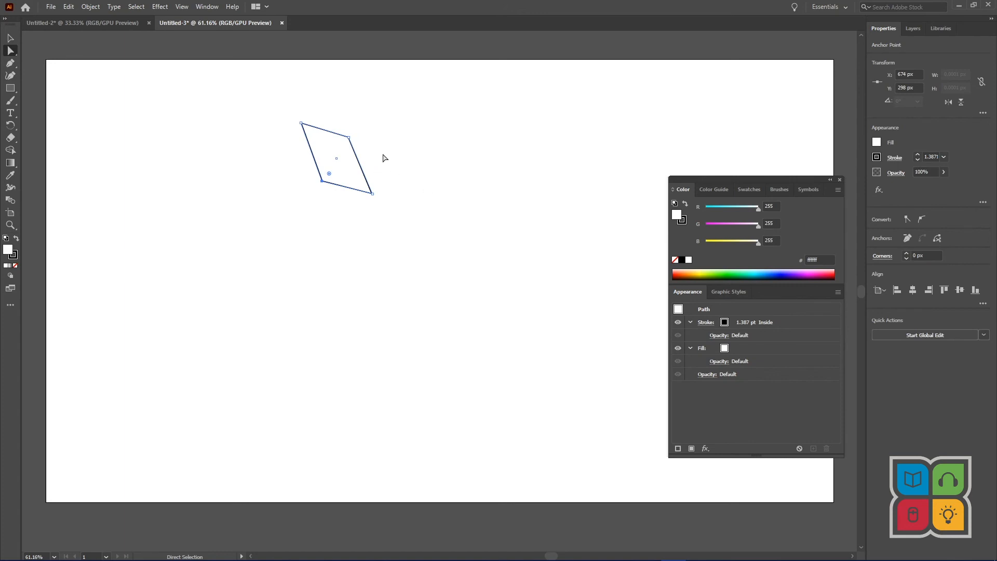
pyautogui.click(406, 163)
# Draw a closed, irregular zigzag polygon with ten straight-line anchor points beside and below the diamond using the Pen tool.
pyautogui.press('p')
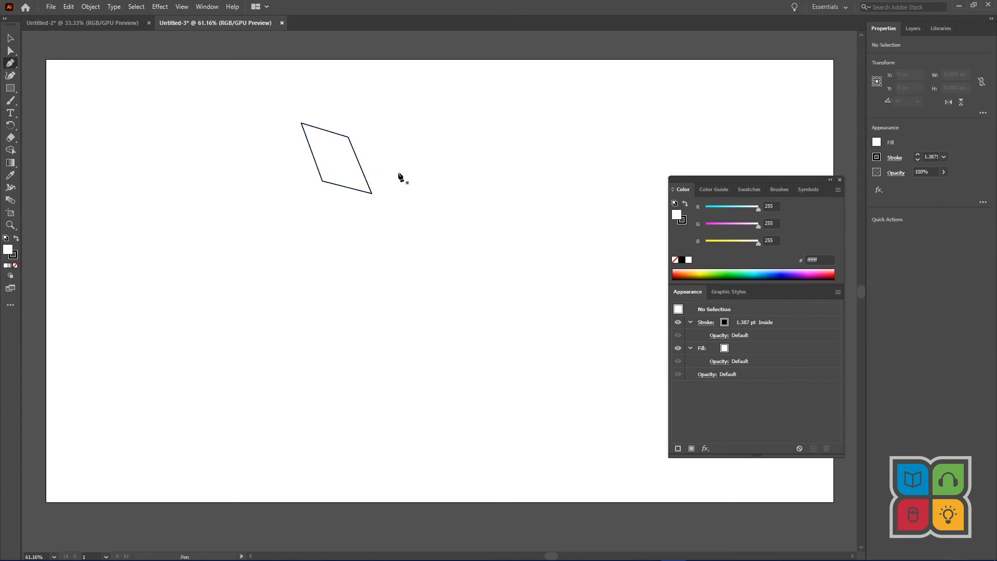
pyautogui.click(396, 170)
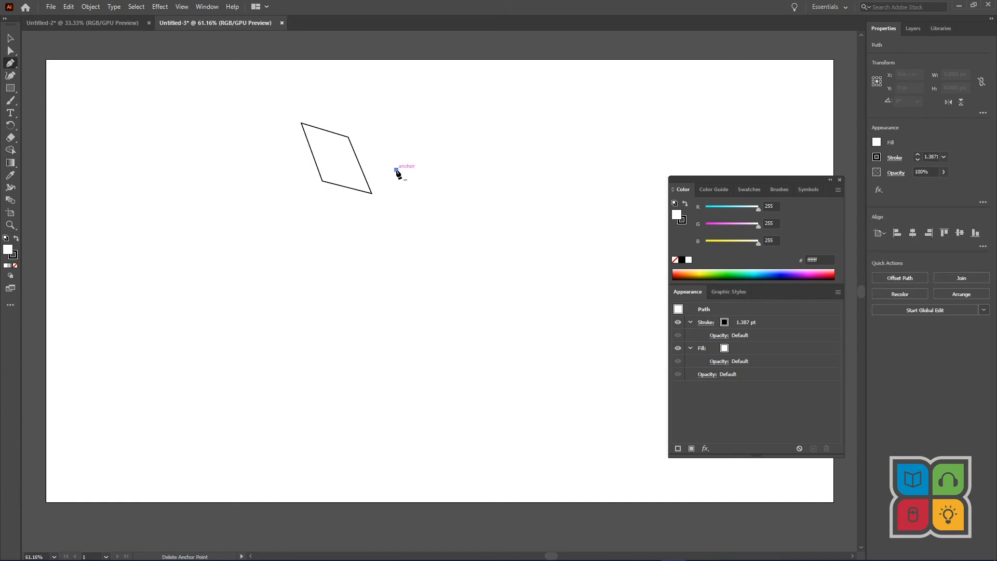
pyautogui.click(409, 136)
pyautogui.click(483, 132)
pyautogui.click(537, 206)
pyautogui.click(440, 259)
pyautogui.click(504, 319)
pyautogui.click(295, 321)
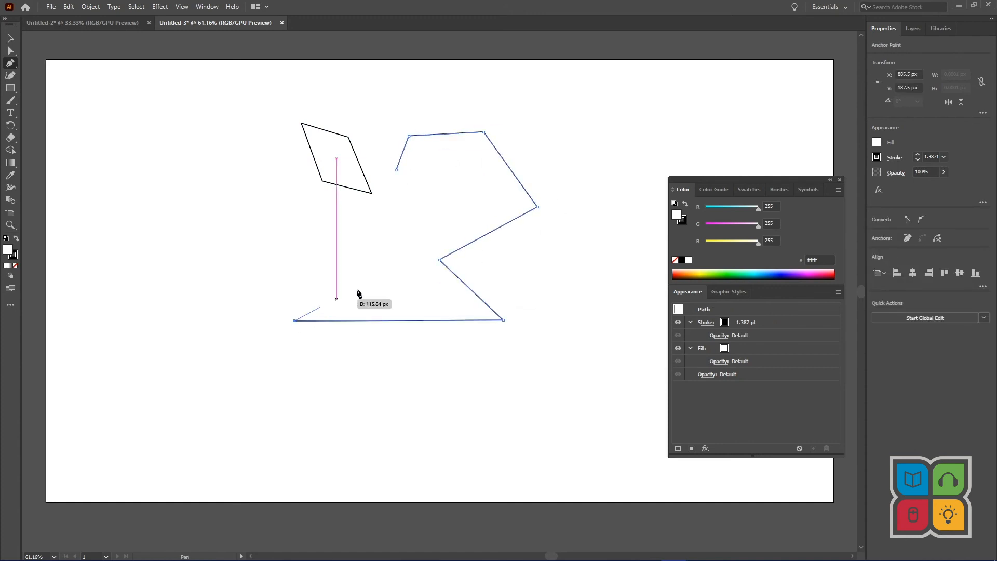
pyautogui.click(382, 278)
pyautogui.click(298, 235)
pyautogui.click(445, 231)
pyautogui.click(397, 170)
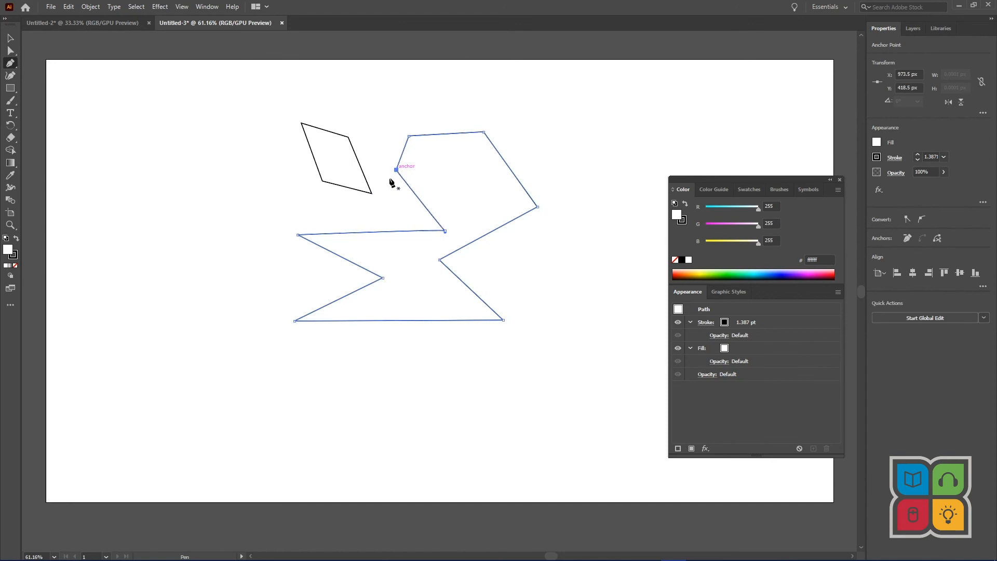
# Move the diamond slightly down and right, and shift the zigzag polygon slightly left.
pyautogui.click(10, 39)
pyautogui.click(374, 145)
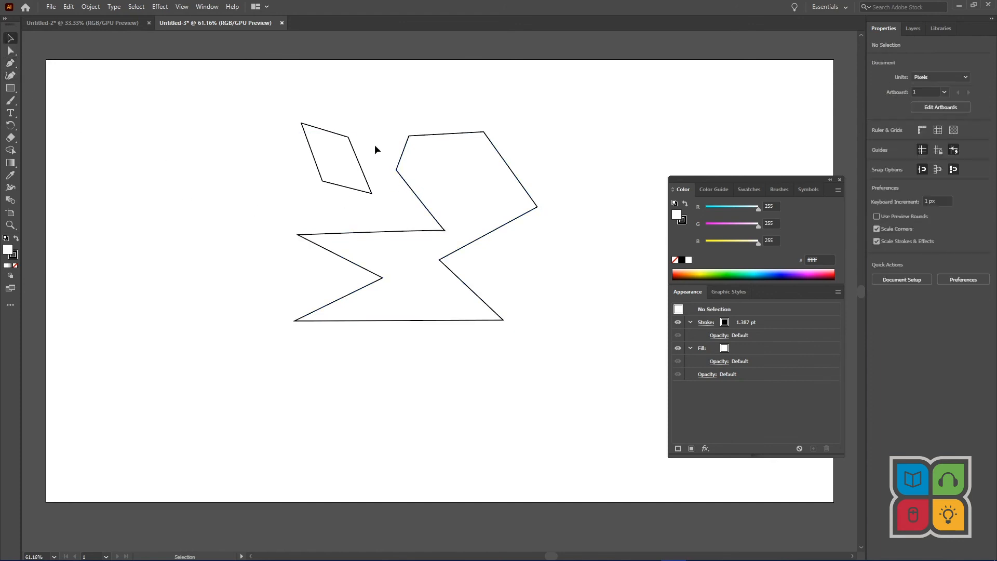
pyautogui.moveTo(351, 141); pyautogui.dragTo(370, 167)
pyautogui.moveTo(445, 138)
pyautogui.mouseDown()
pyautogui.moveTo(484, 139)
pyautogui.moveTo(428, 134)
pyautogui.mouseUp()
pyautogui.click(572, 143)
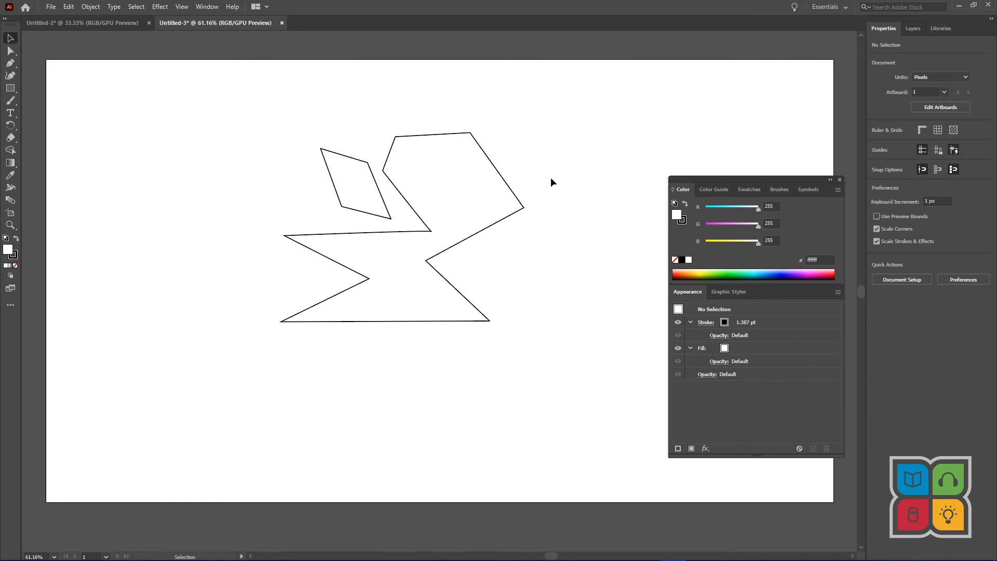
# Create a rectangle with exact dimensions of 144 px wide by 288 px high, overlapping the polygon's left side.
pyautogui.click(12, 90)
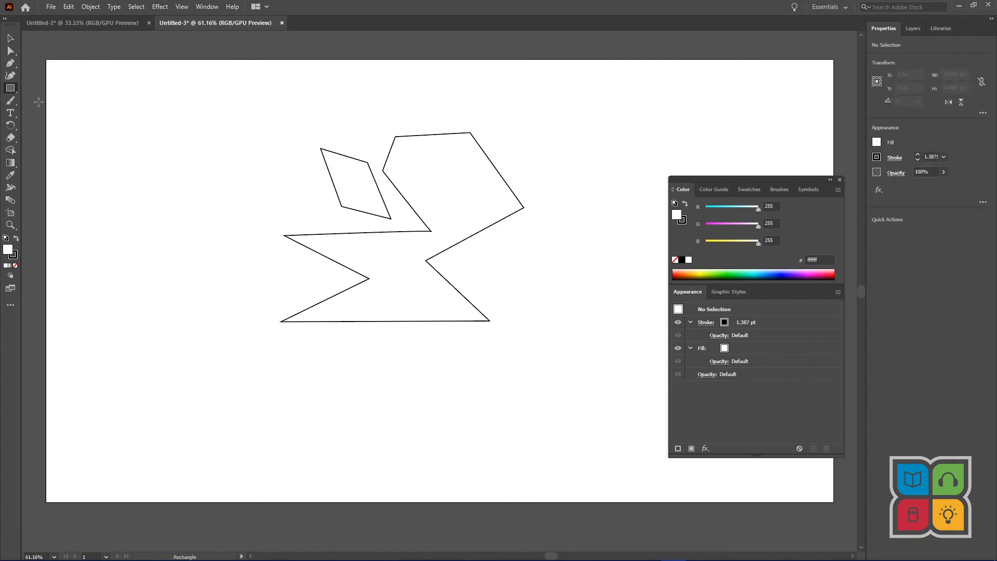
pyautogui.click(234, 171)
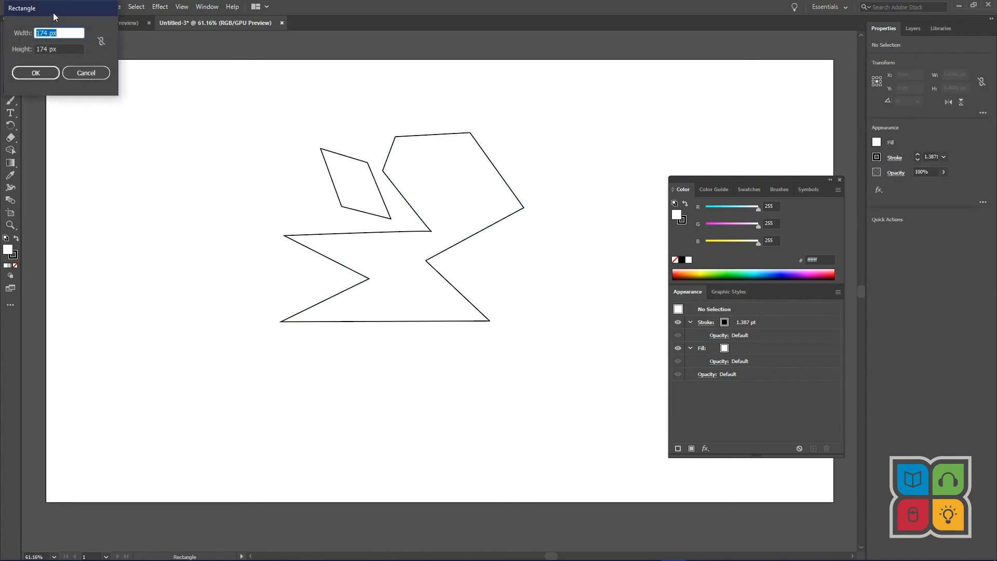
pyautogui.moveTo(53, 12); pyautogui.dragTo(475, 283)
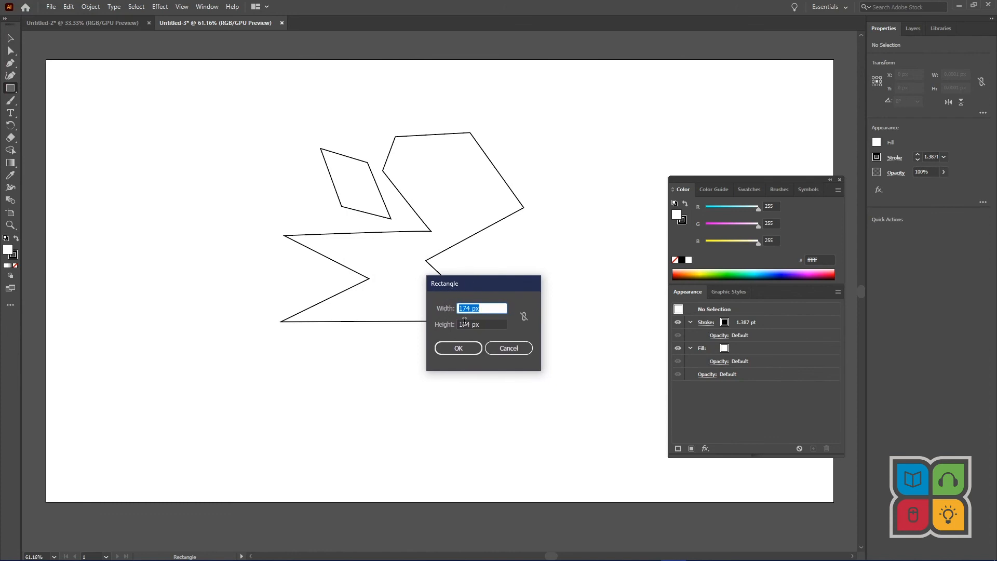
pyautogui.write('2')
pyautogui.write('44')
pyautogui.press('Tab')
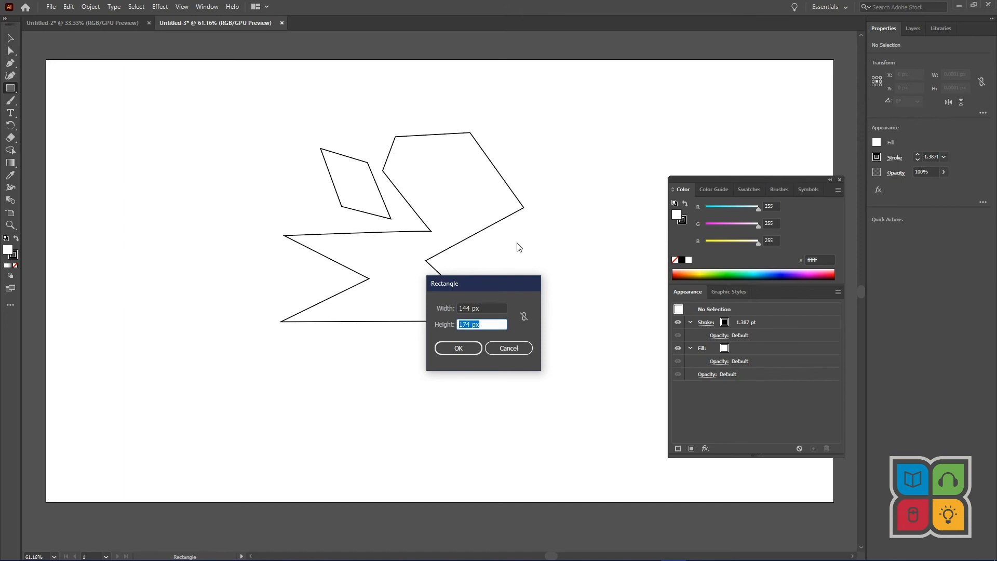
pyautogui.write('288')
pyautogui.press('Tab')
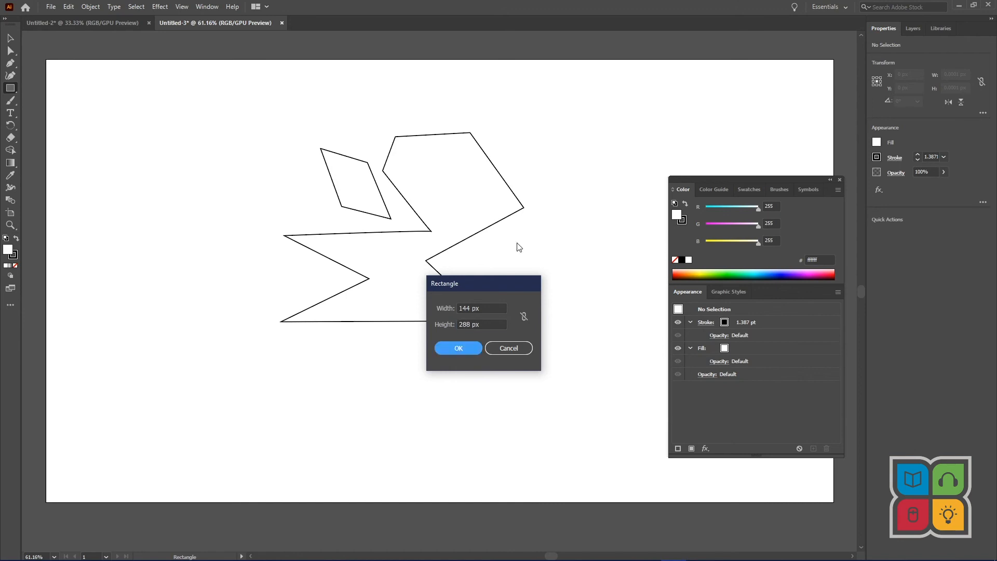
pyautogui.click(459, 347)
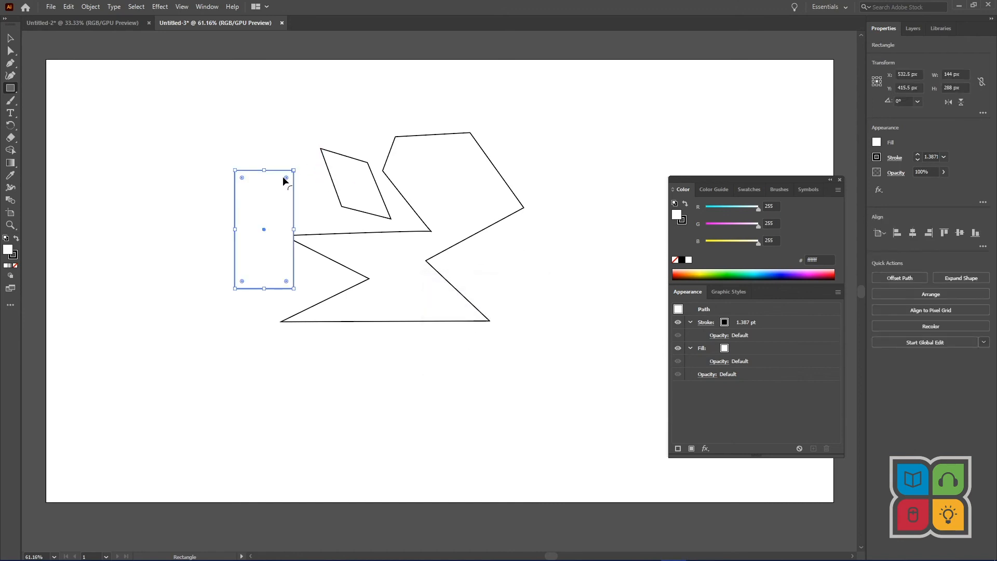
# Move the tall rectangle up and left into the empty upper-left area of the artboard, clear of the other shapes.
pyautogui.press('v')
pyautogui.moveTo(280, 172); pyautogui.dragTo(190, 125)
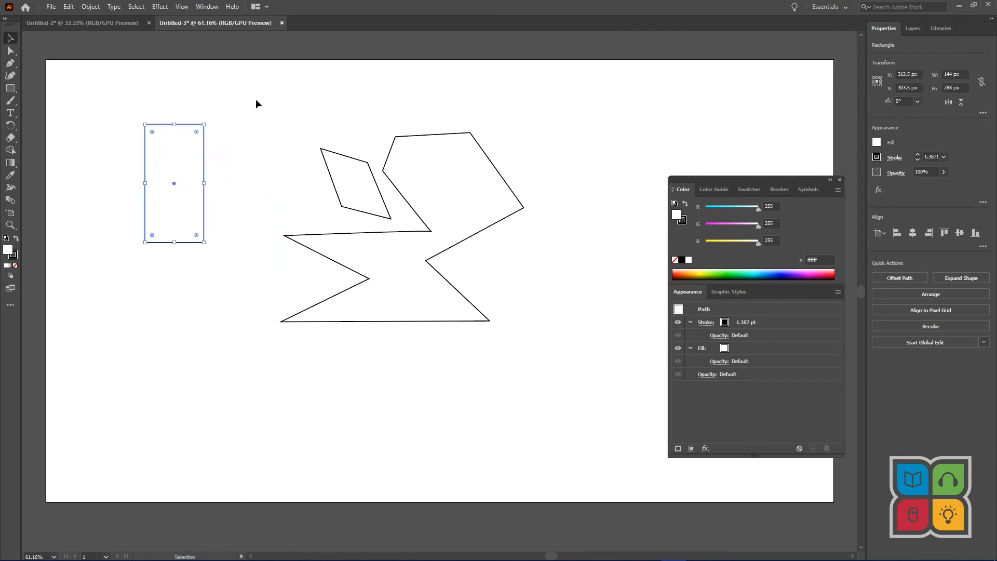
pyautogui.click(291, 127)
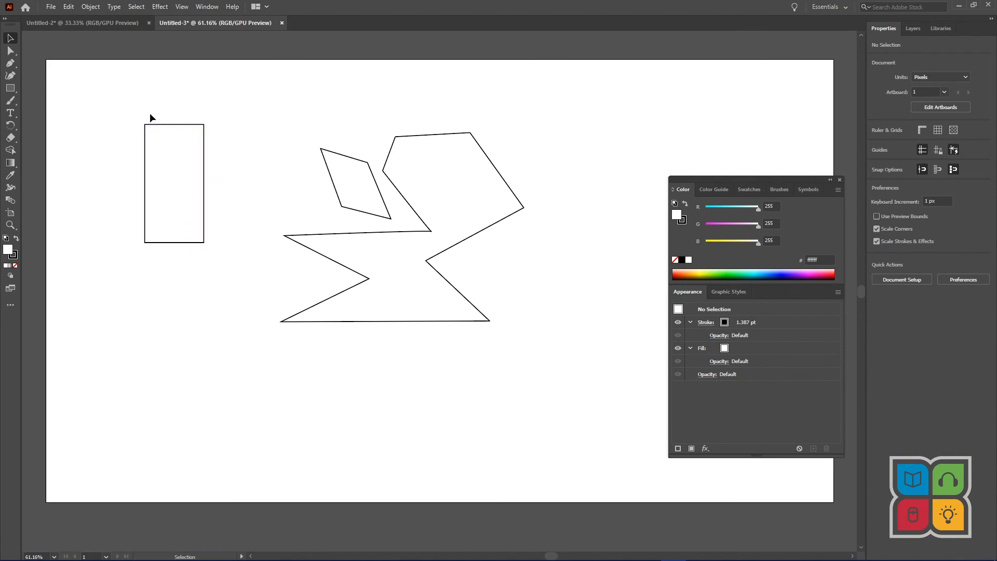
pyautogui.moveTo(164, 129); pyautogui.dragTo(134, 127)
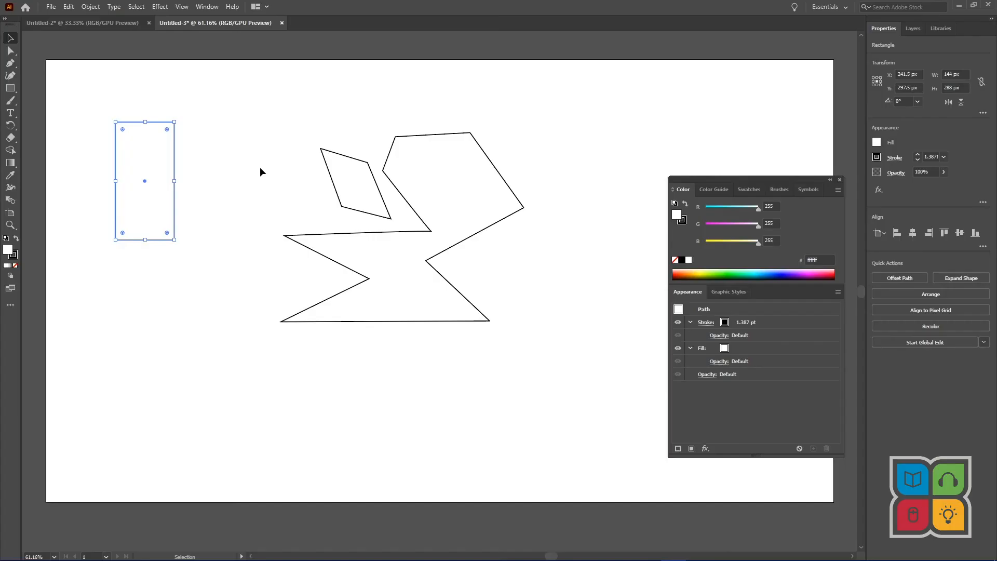
pyautogui.click(237, 156)
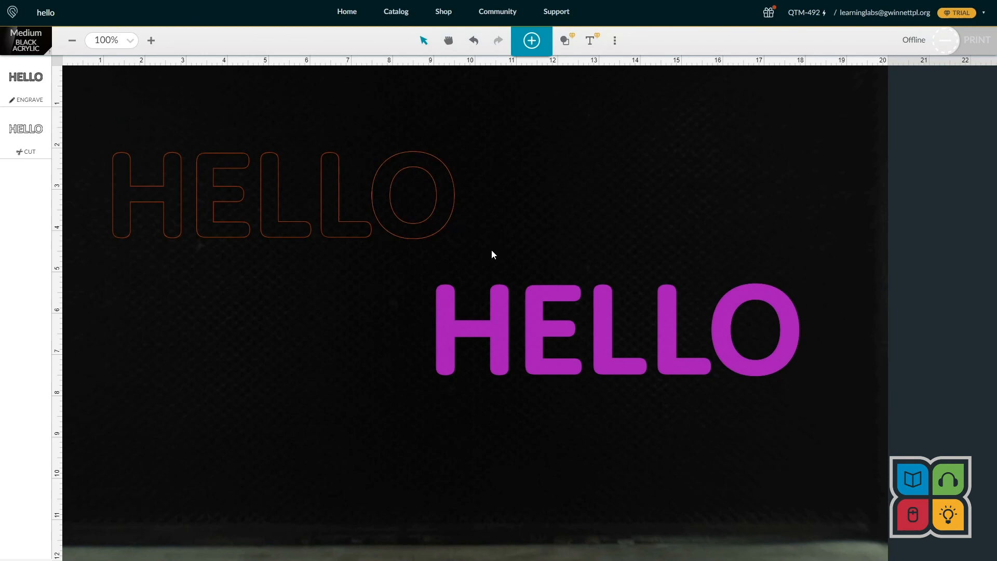
# In the Glowforge app, set the outlined HELLO artwork to Engrave.
pyautogui.moveTo(492, 251); pyautogui.dragTo(101, 129)
pyautogui.click(104, 129)
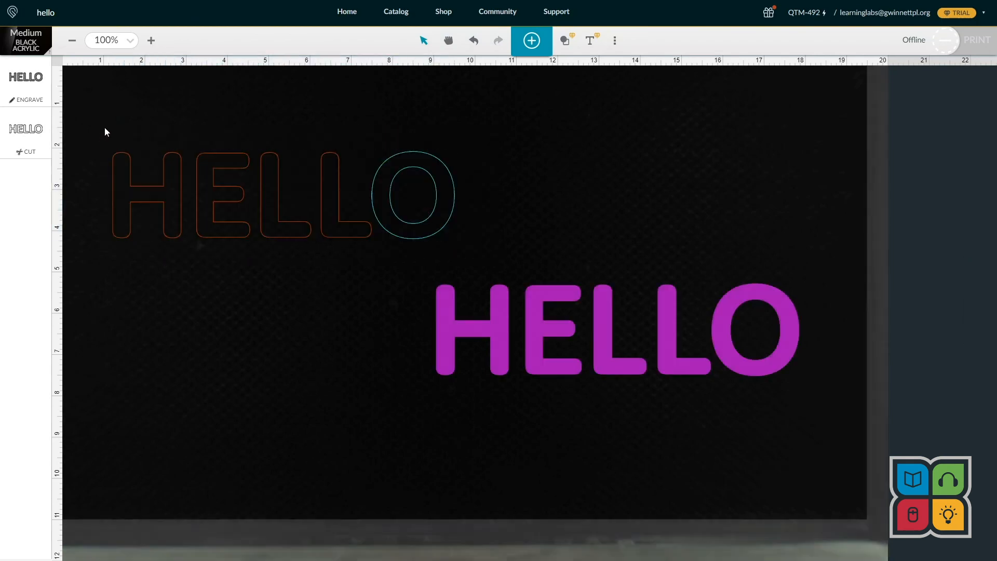
pyautogui.click(50, 134)
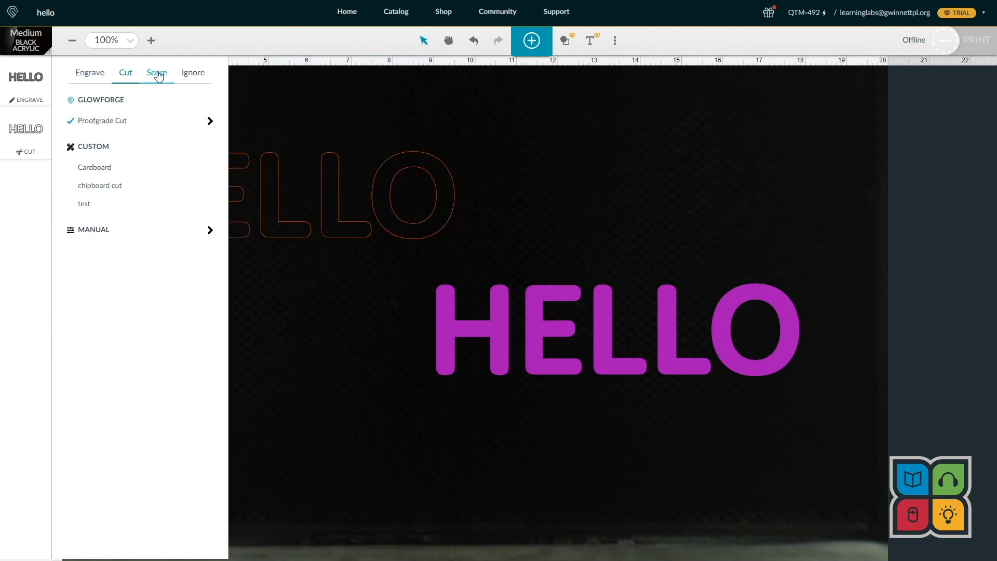
pyautogui.click(90, 72)
pyautogui.click(295, 111)
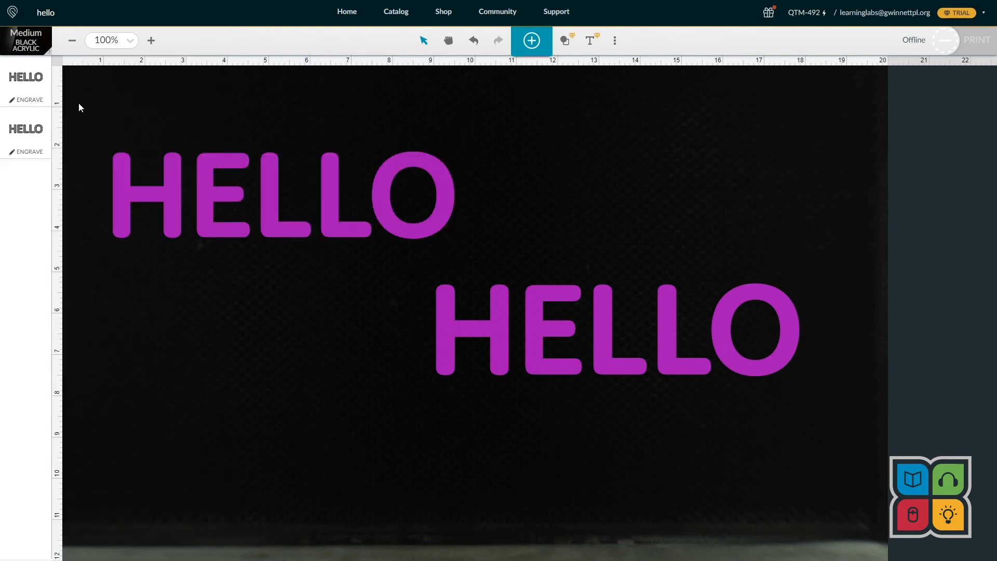
pyautogui.click(40, 100)
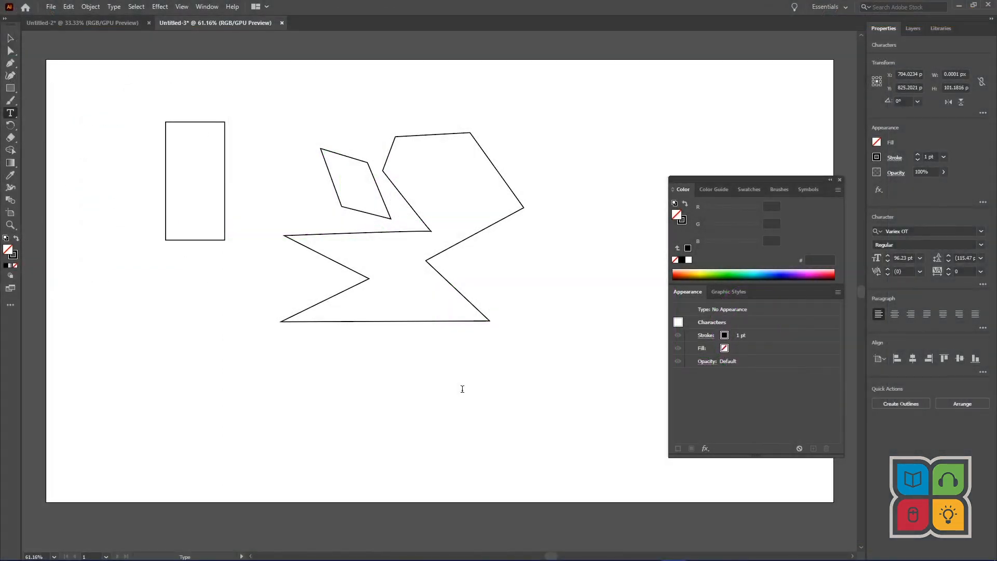
# In Illustrator, add the text "fancy text" below the zigzag polygon.
pyautogui.write('faN')
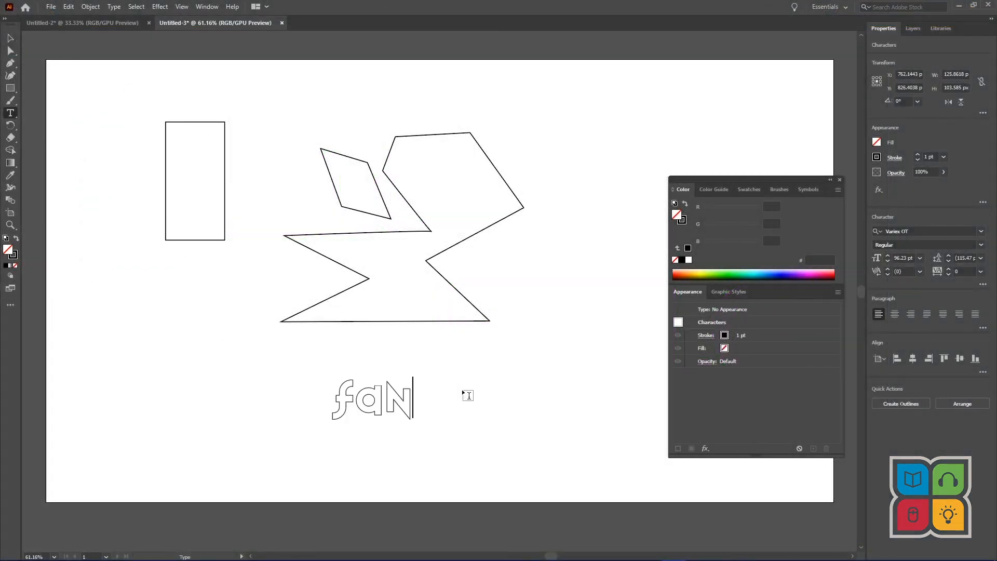
pyautogui.write('cy text')
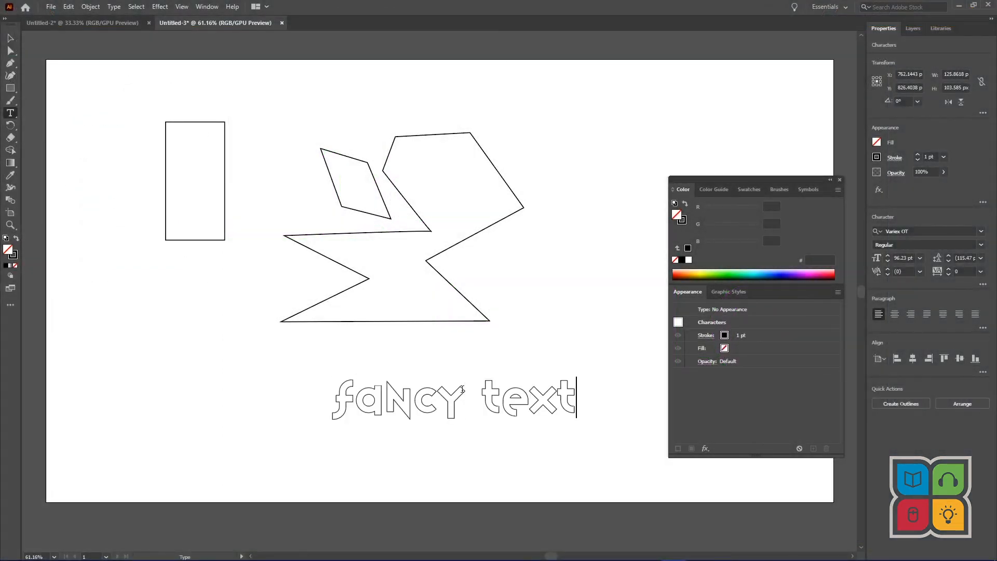
pyautogui.click(10, 38)
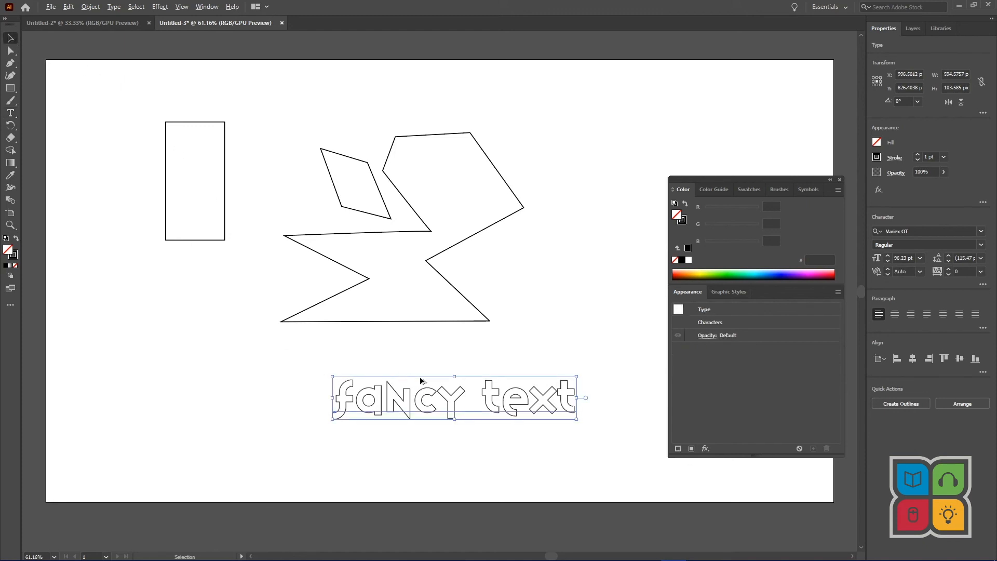
pyautogui.hotkey('alt', 'Tab')
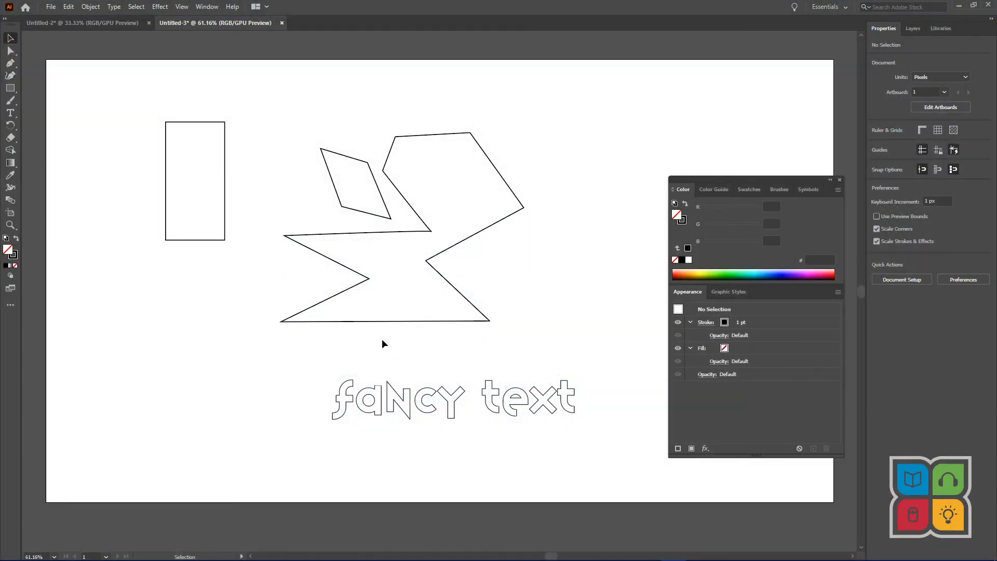
# Shrink the zigzag polygon and the small four-sided shape together to a tiny size, and enlarge them to about 685 by 533.5 px.
pyautogui.moveTo(504, 291); pyautogui.dragTo(374, 207)
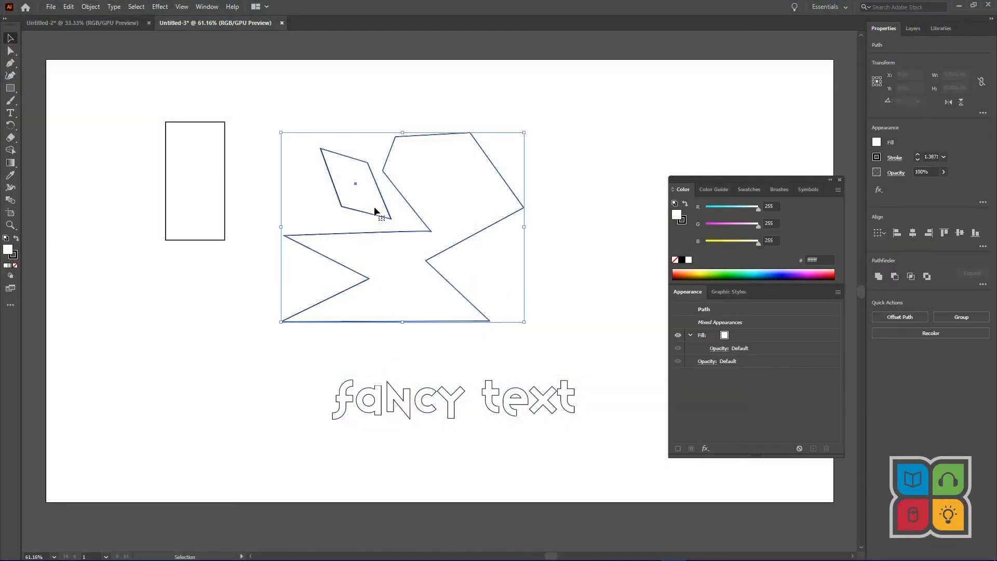
pyautogui.moveTo(523, 324); pyautogui.dragTo(303, 149)
pyautogui.click(322, 155)
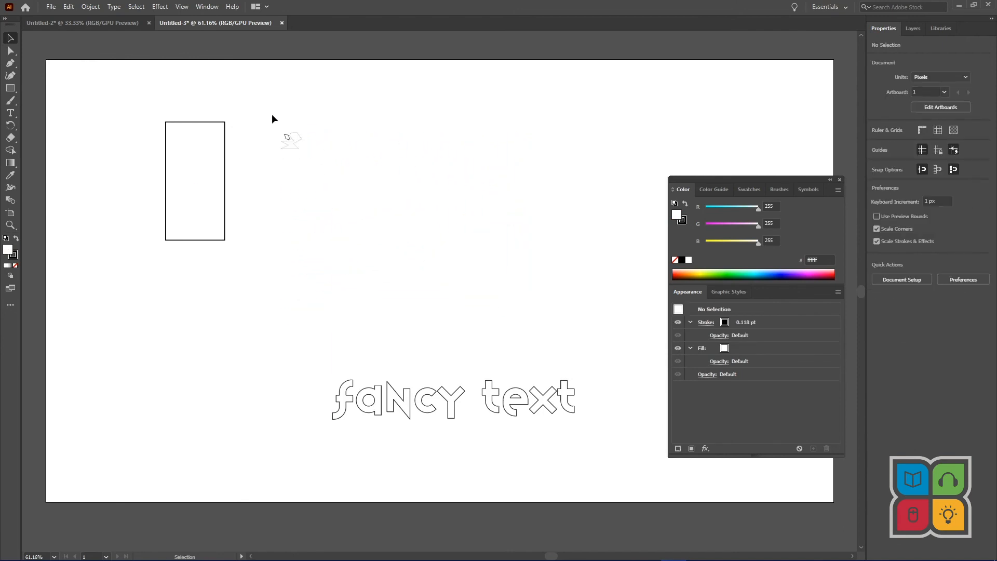
pyautogui.moveTo(272, 114); pyautogui.dragTo(613, 346)
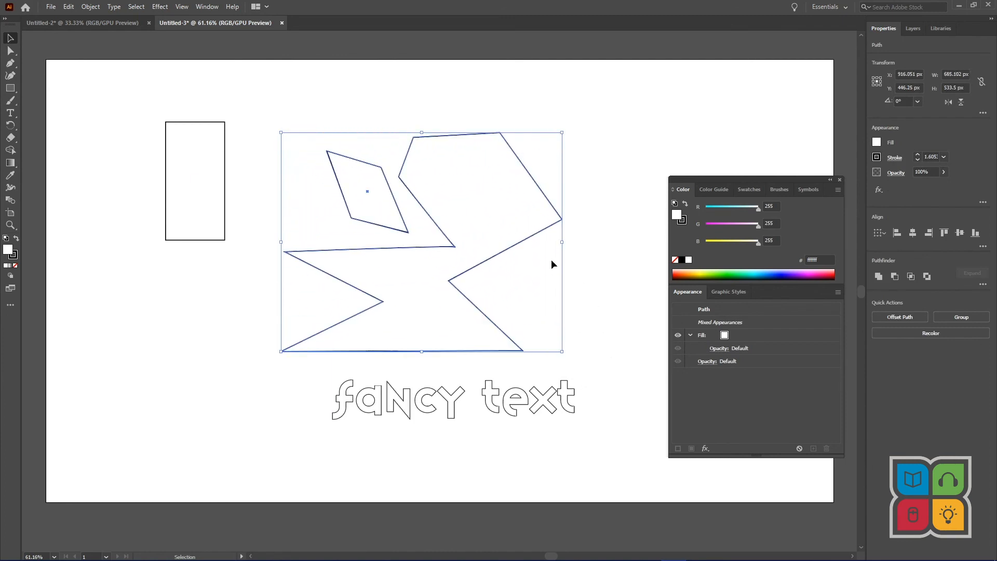
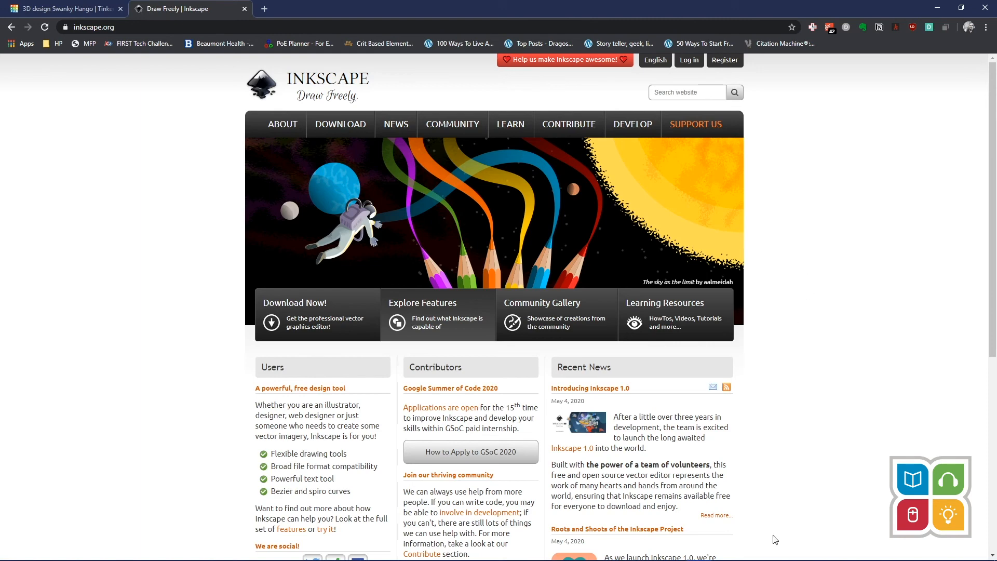
# Switch to Inkscape, open the document properties of the blank document and set the custom page size units to inches.
pyautogui.moveTo(758, 560)
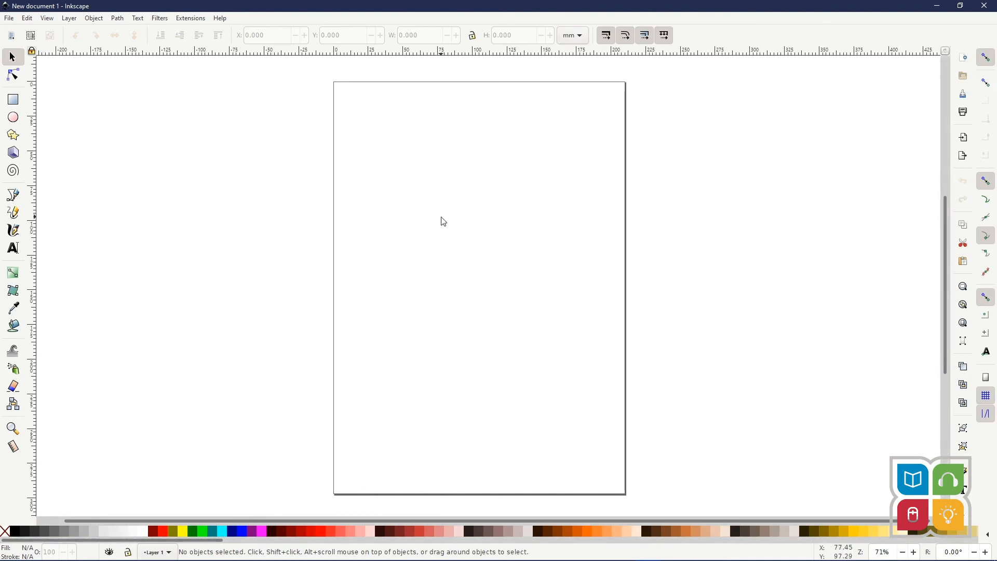
pyautogui.click(9, 18)
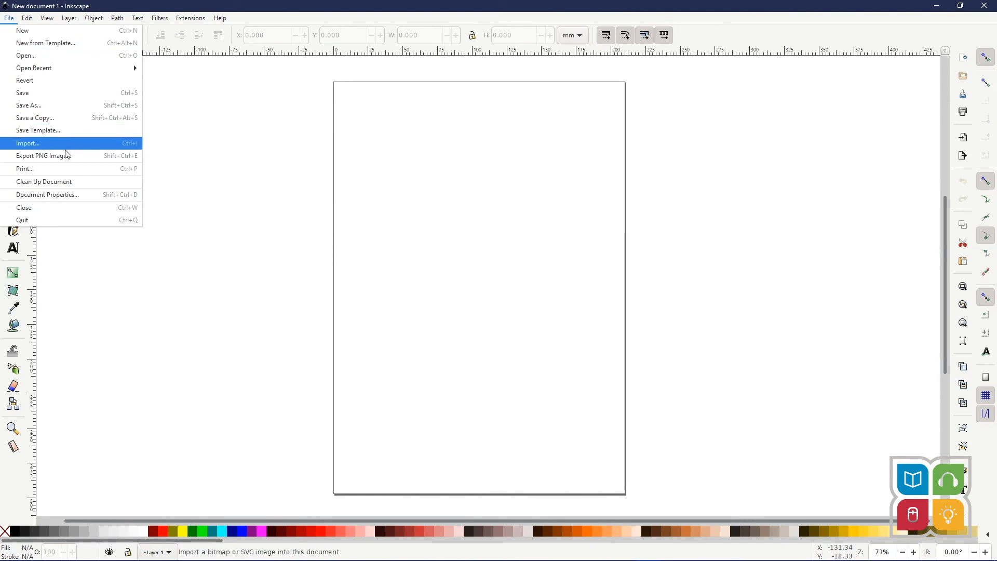
pyautogui.click(77, 199)
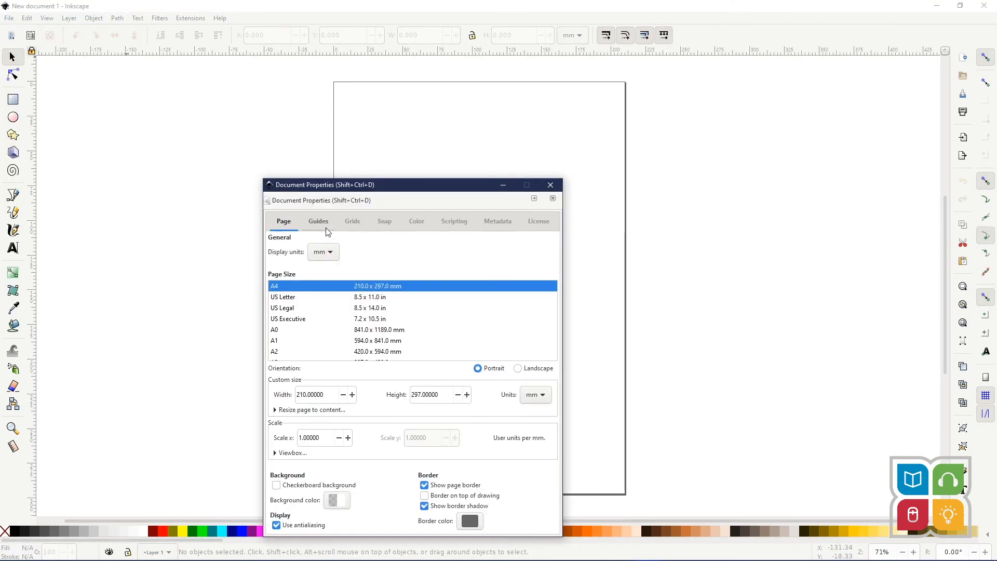
pyautogui.moveTo(372, 190); pyautogui.dragTo(430, 85)
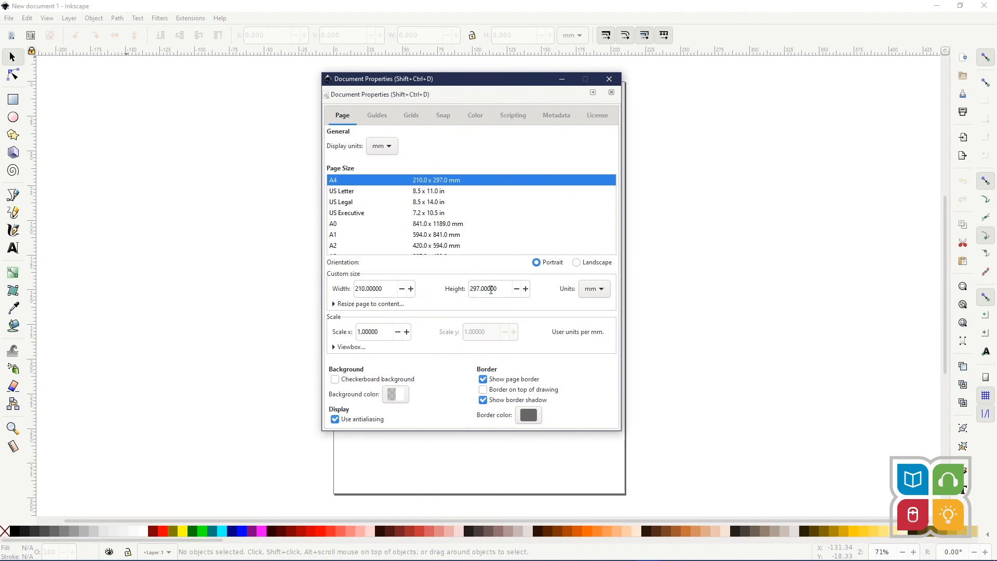
pyautogui.click(598, 289)
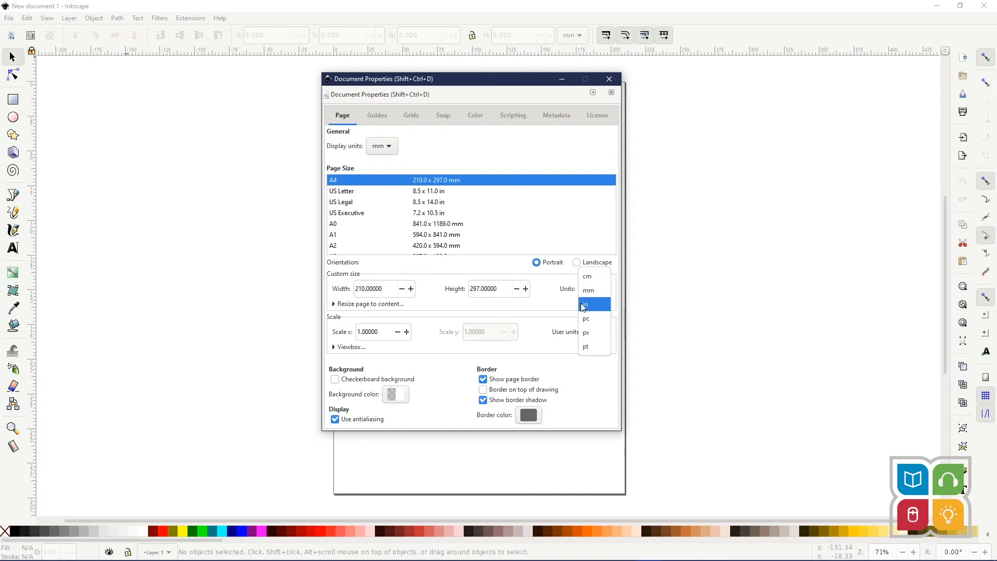
pyautogui.click(585, 307)
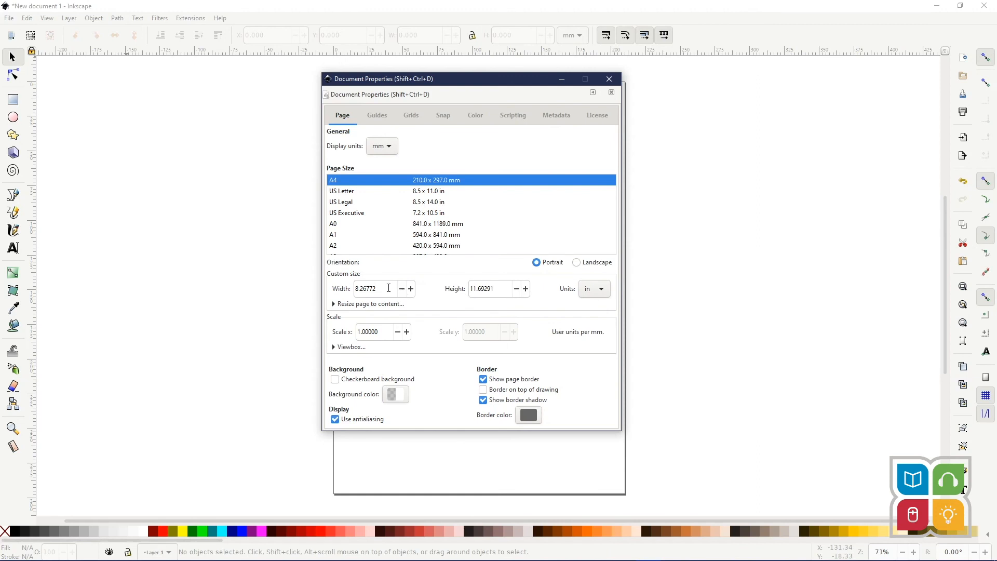
# Set the custom page size to 20 in wide and 13.69291 in high, and close the document properties.
pyautogui.moveTo(388, 288); pyautogui.dragTo(327, 289)
pyautogui.write('20')
pyautogui.press('Tab')
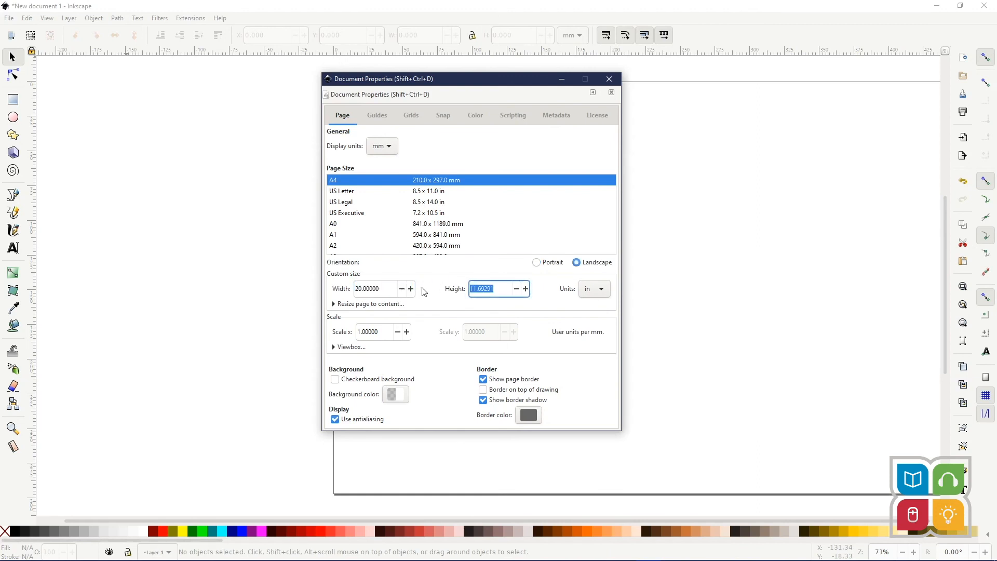
pyautogui.write('10')
pyautogui.press('Return')
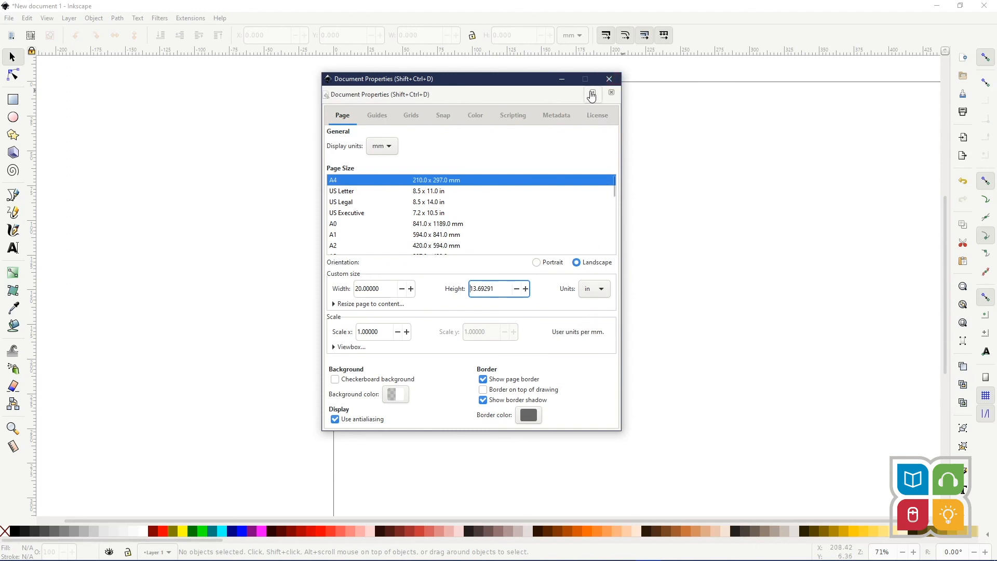
pyautogui.click(609, 79)
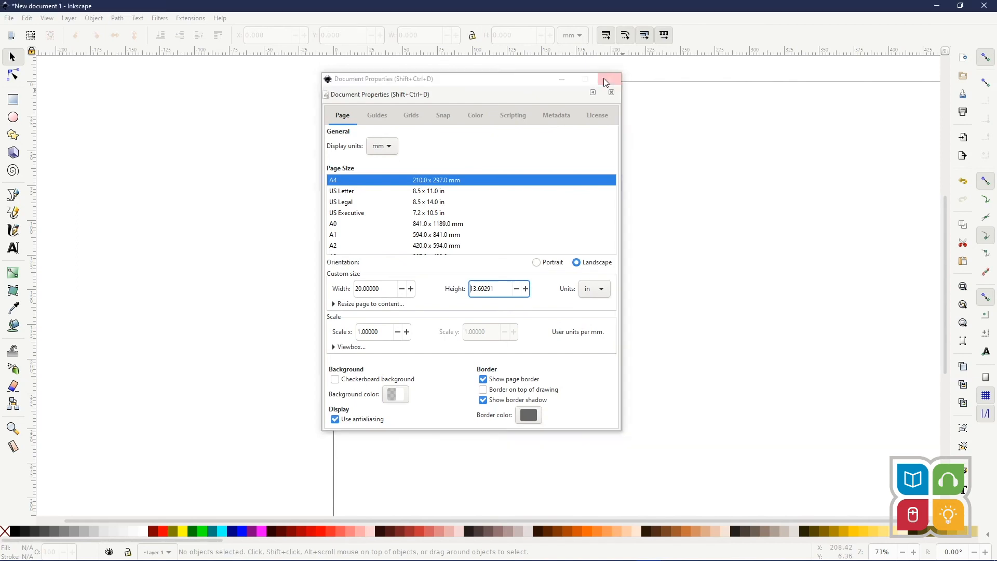
pyautogui.moveTo(650, 271); pyautogui.dragTo(483, 260)
pyautogui.press('-')
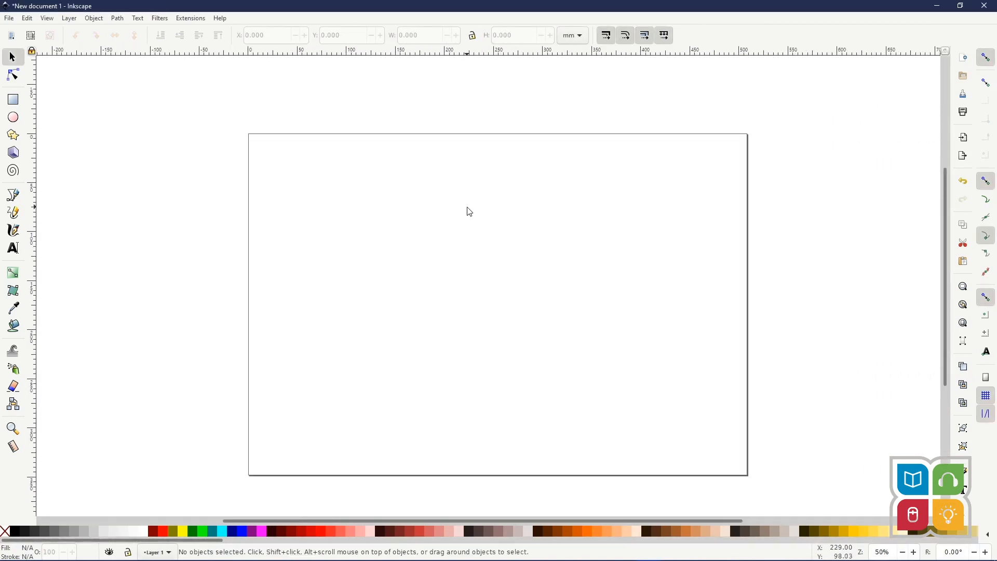
# Switch to Illustrator and start a new document with its units set to inches.
pyautogui.moveTo(479, 558)
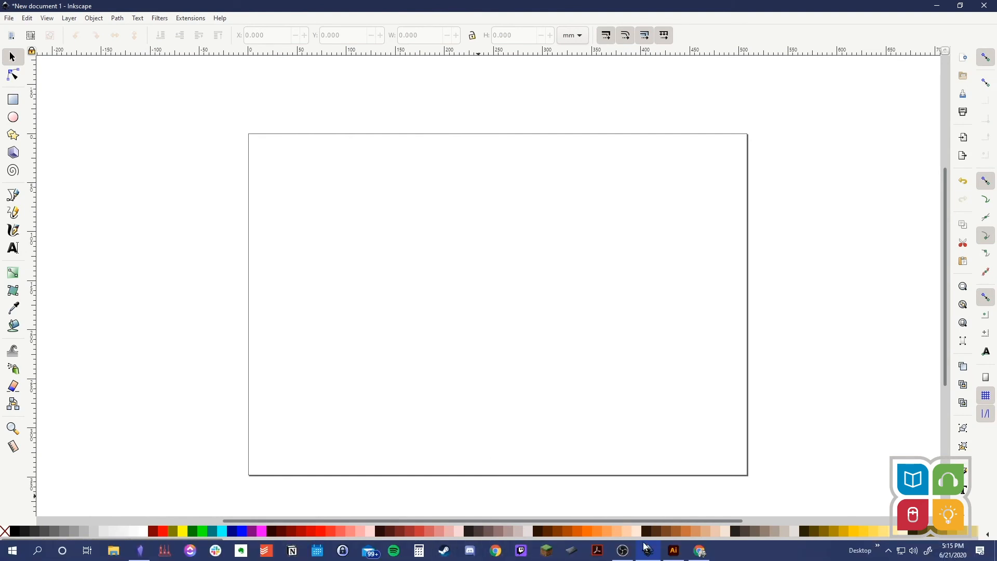
pyautogui.click(673, 551)
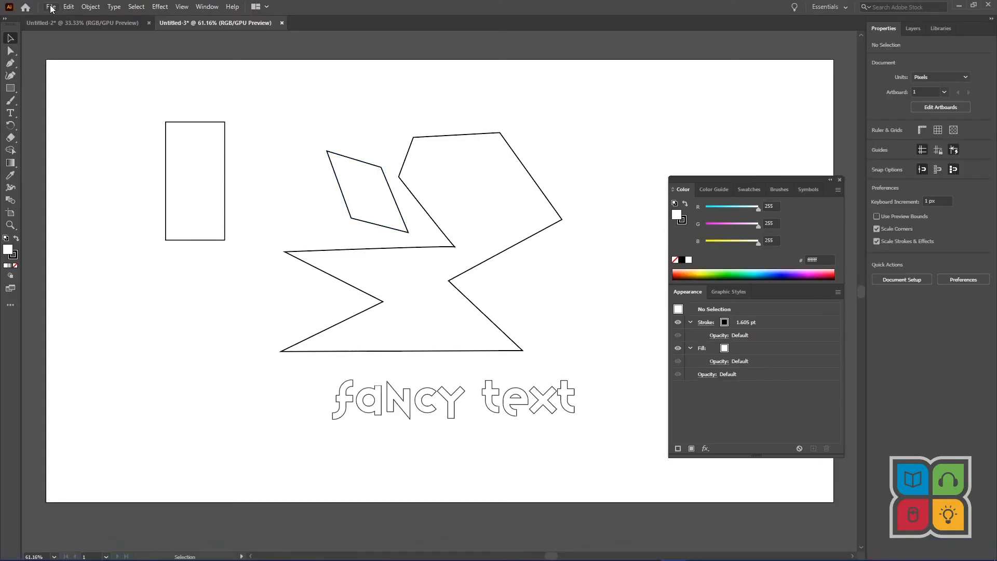
pyautogui.click(51, 7)
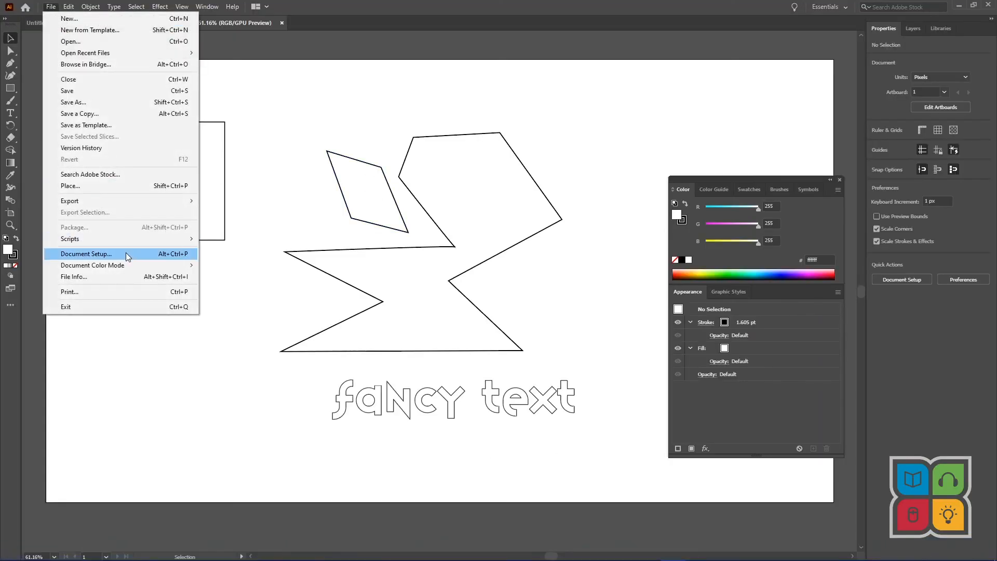
pyautogui.click(104, 21)
pyautogui.scroll(-5, 415, 273)
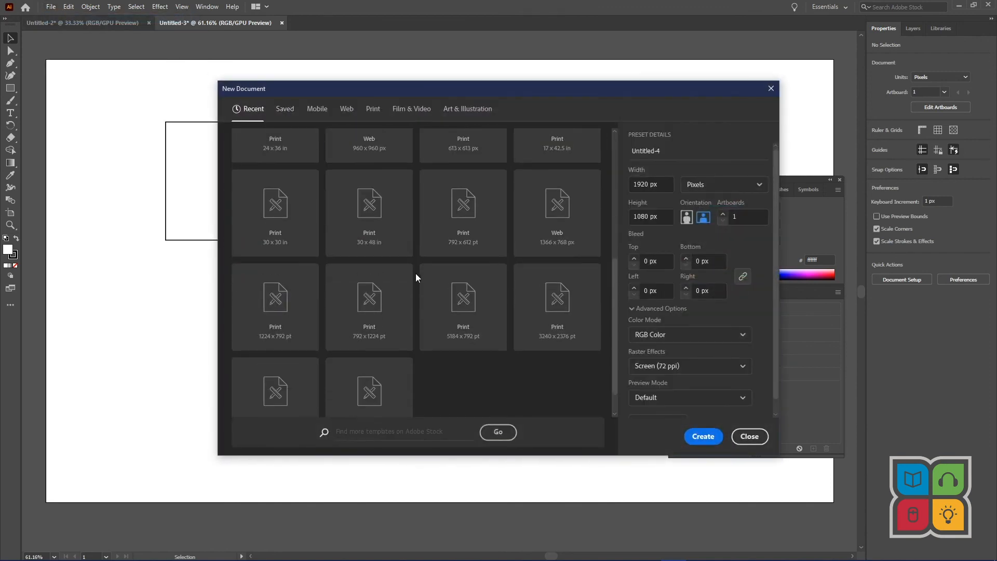
pyautogui.scroll(5, 439, 288)
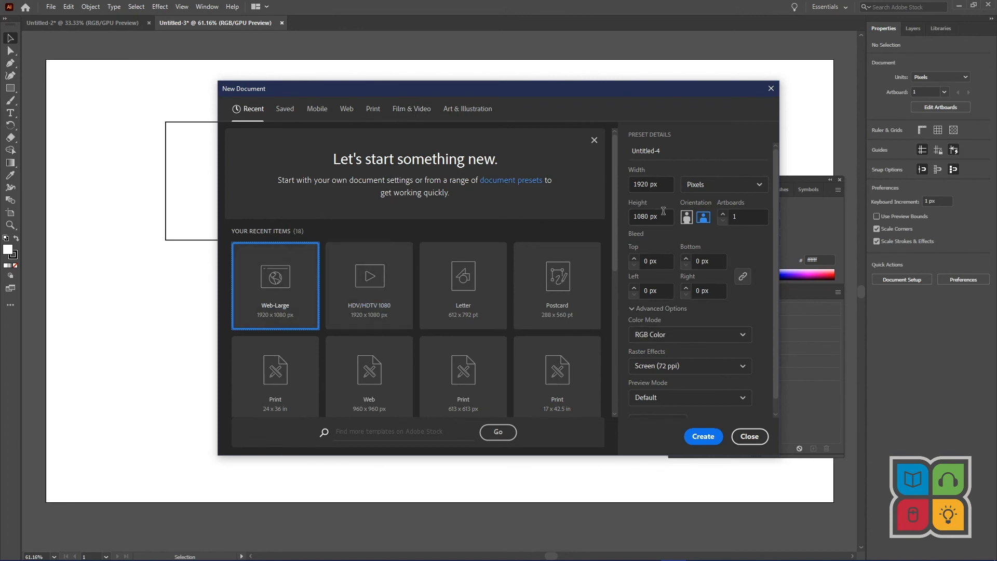
pyautogui.moveTo(662, 183); pyautogui.dragTo(630, 192)
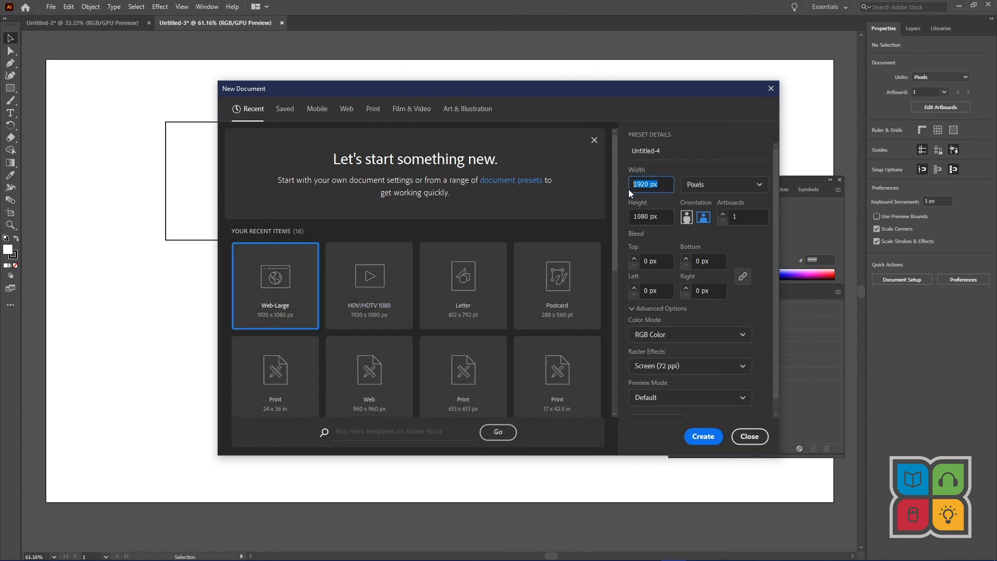
pyautogui.click(712, 187)
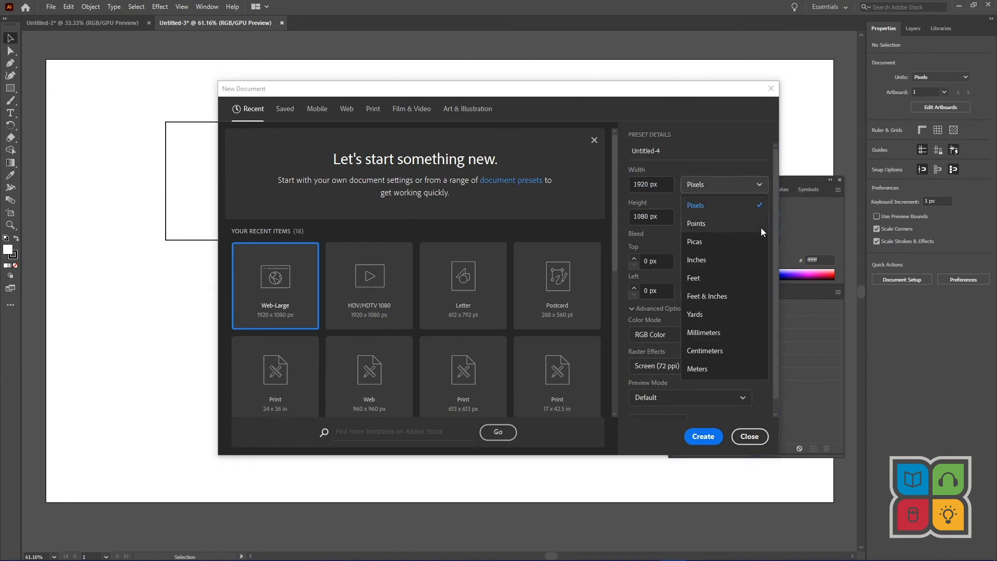
pyautogui.click(709, 261)
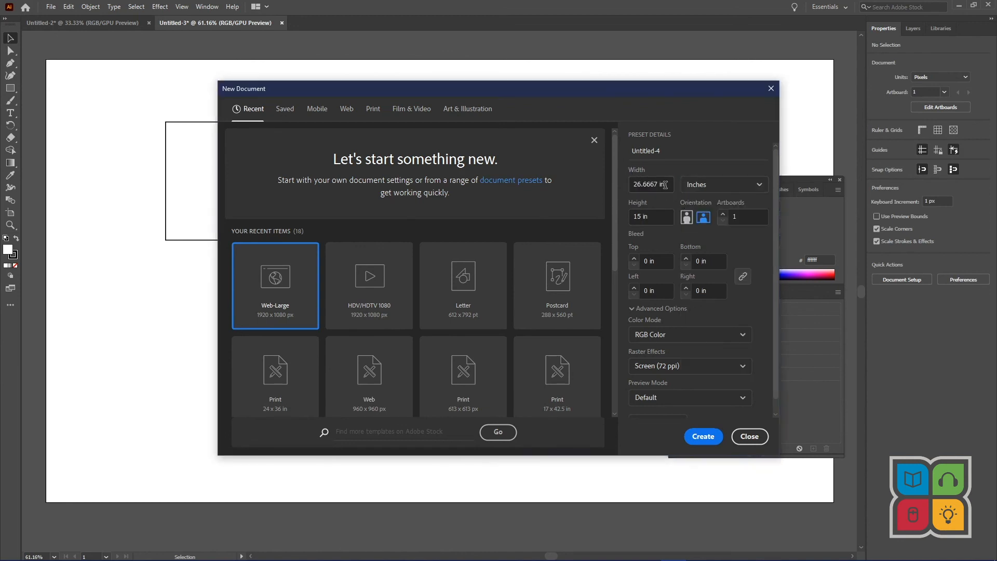
# Set the new document's size to 20 in wide by 10 in high and create it.
pyautogui.write('20')
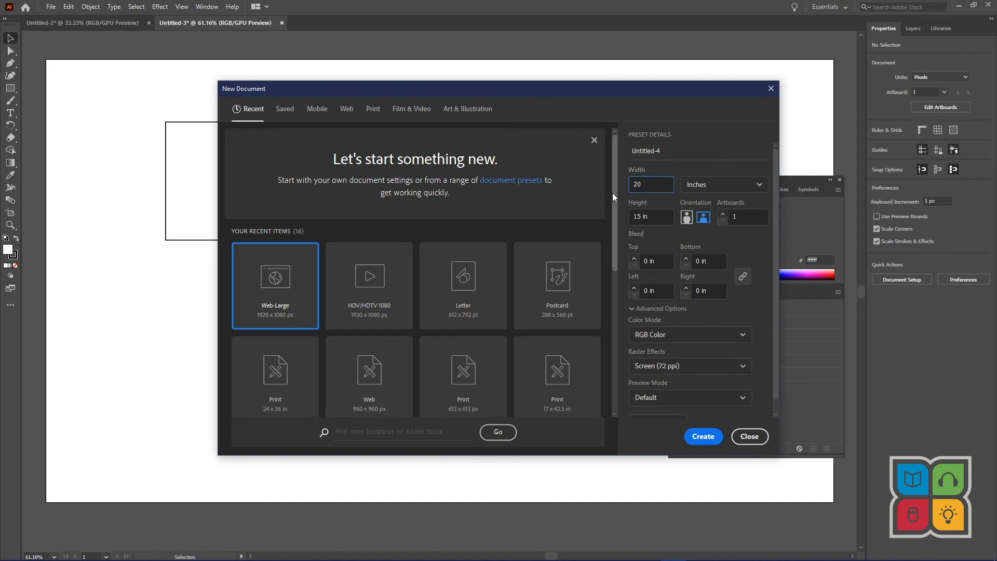
pyautogui.press('Tab')
pyautogui.write('10')
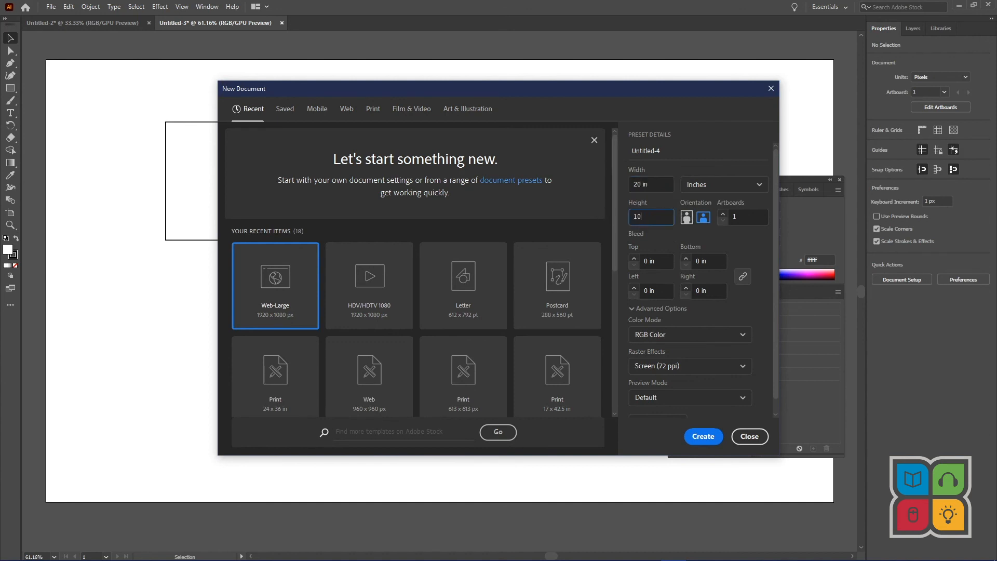
pyautogui.press('Tab')
pyautogui.click(701, 436)
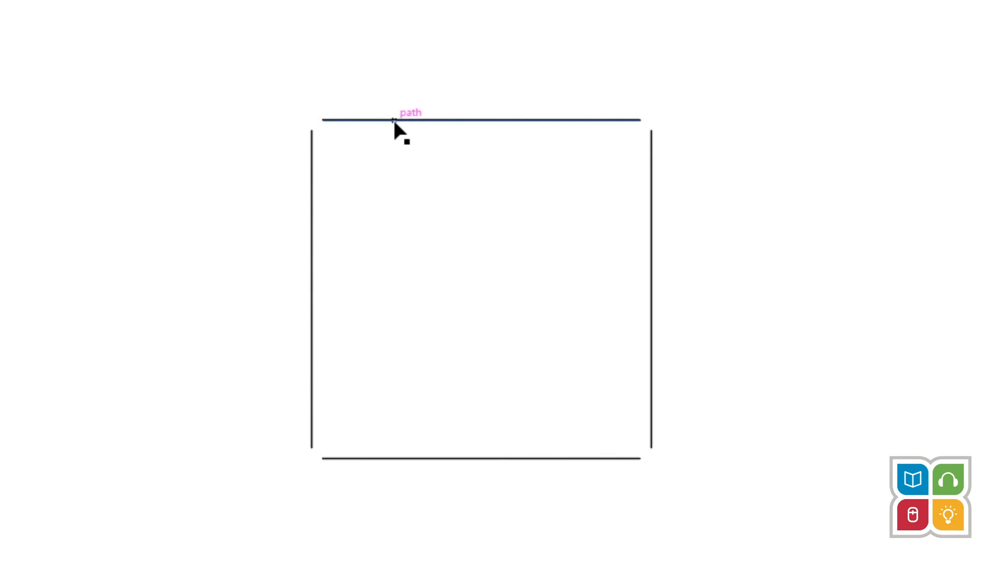
# Nudge the four separate lines inward one at a time so their ends meet at the corners of a closed square.
pyautogui.click(356, 120)
pyautogui.press('Down')
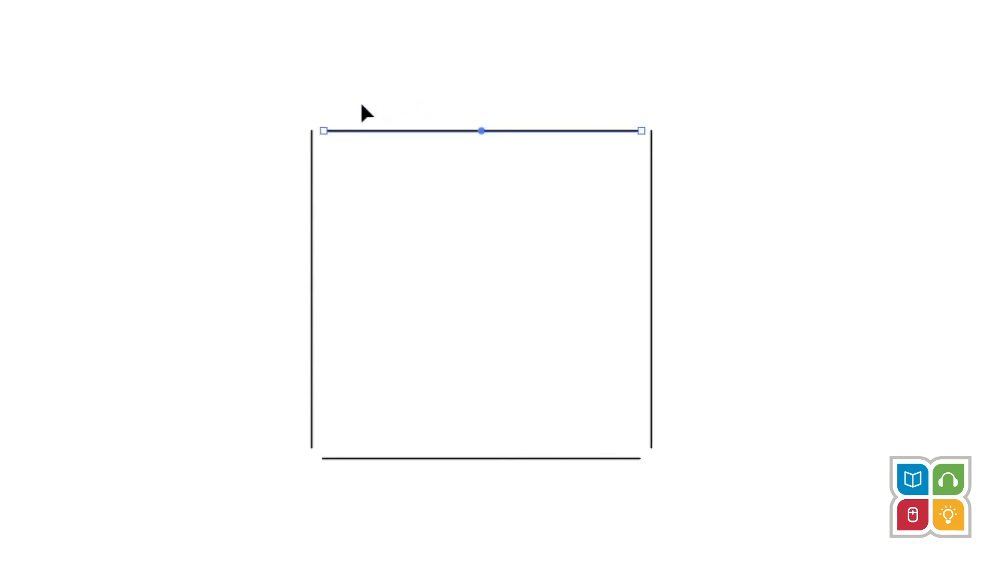
pyautogui.moveTo(743, 203); pyautogui.dragTo(624, 253)
pyautogui.press('Left')
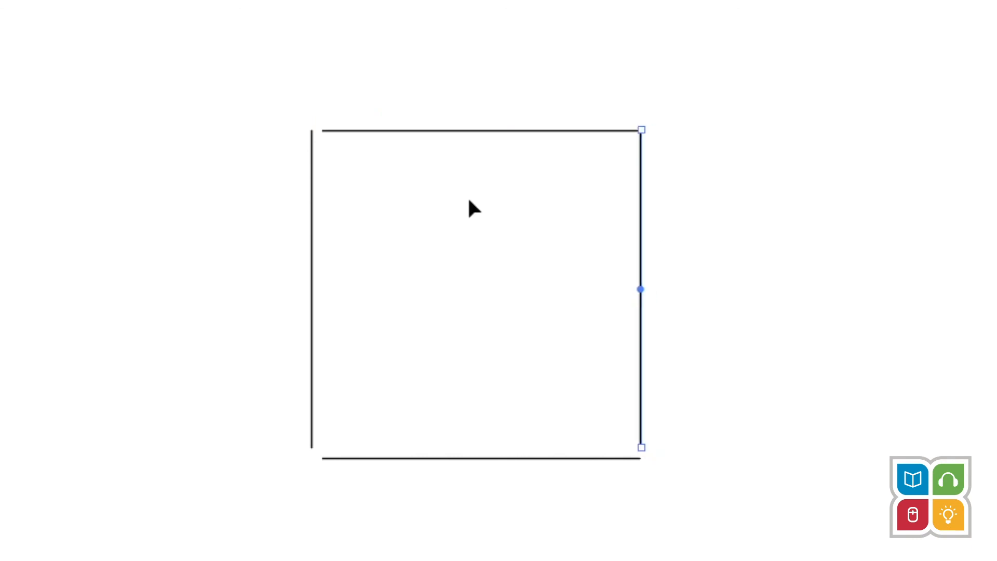
pyautogui.moveTo(548, 505); pyautogui.dragTo(467, 425)
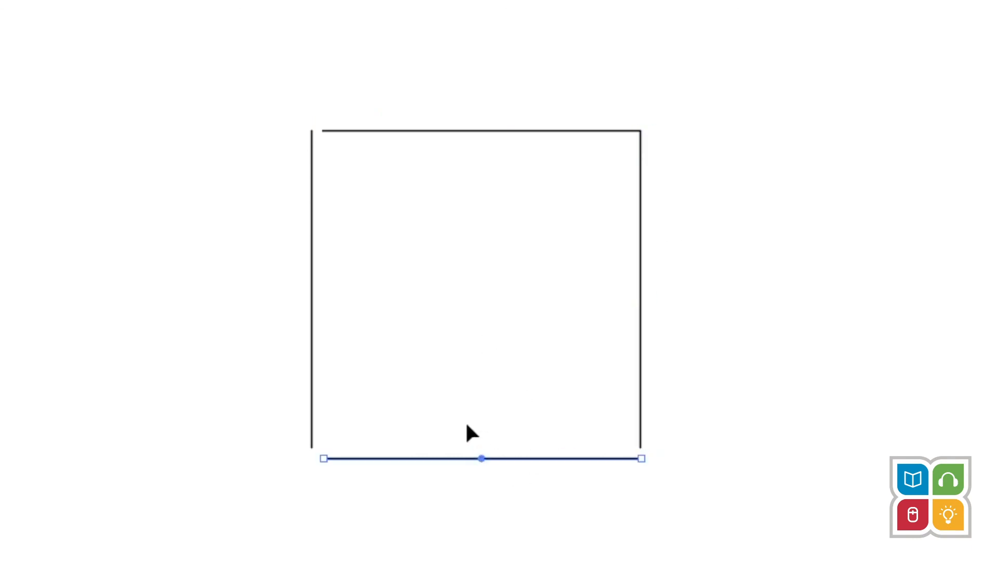
pyautogui.press('Up')
pyautogui.moveTo(430, 335); pyautogui.dragTo(152, 361)
pyautogui.press('Right')
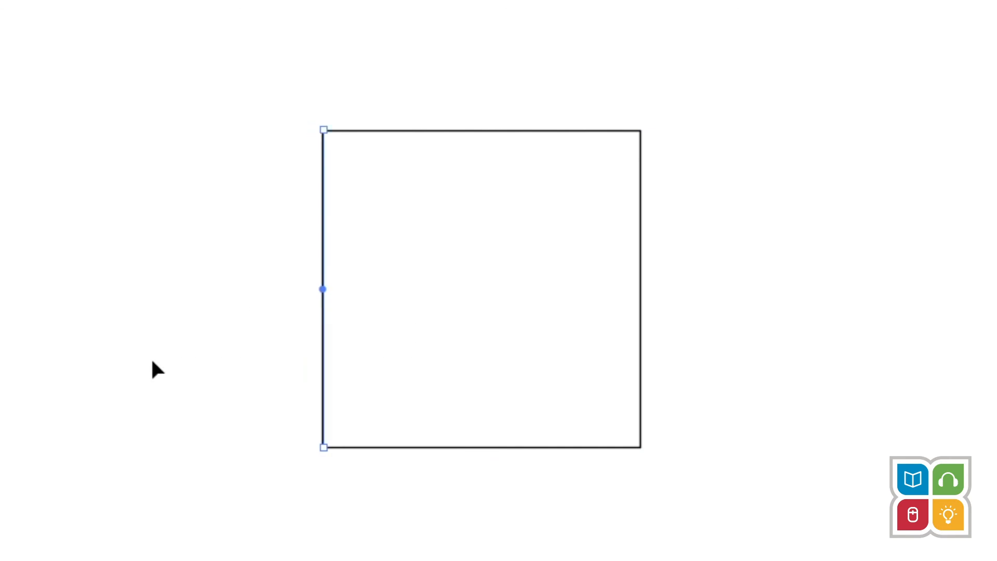
pyautogui.click(139, 363)
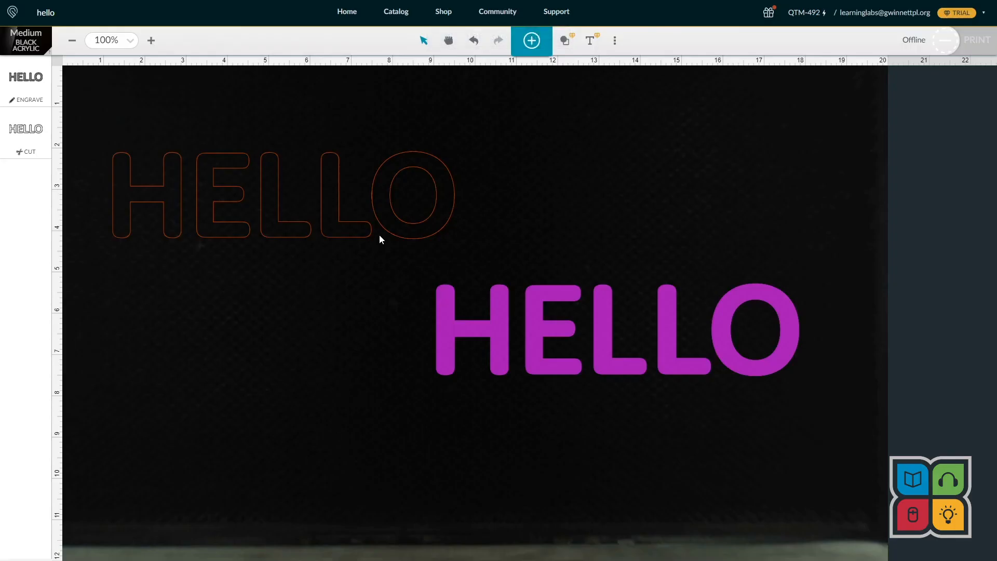
# In the Glowforge app, set the outlined HELLO artwork to Engrave and the solid HELLO artwork to Score.
pyautogui.moveTo(490, 255); pyautogui.dragTo(102, 131)
pyautogui.click(105, 131)
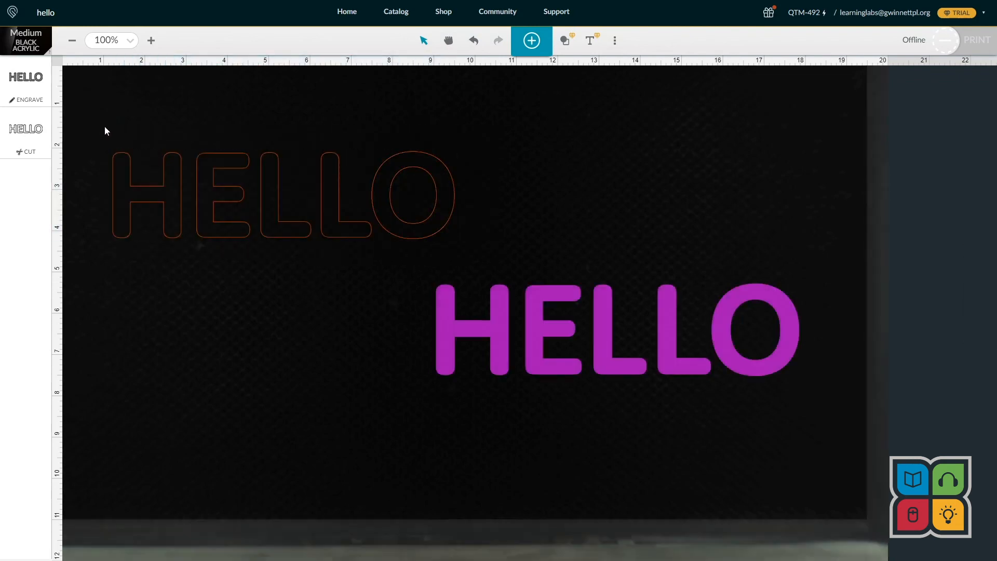
pyautogui.click(27, 129)
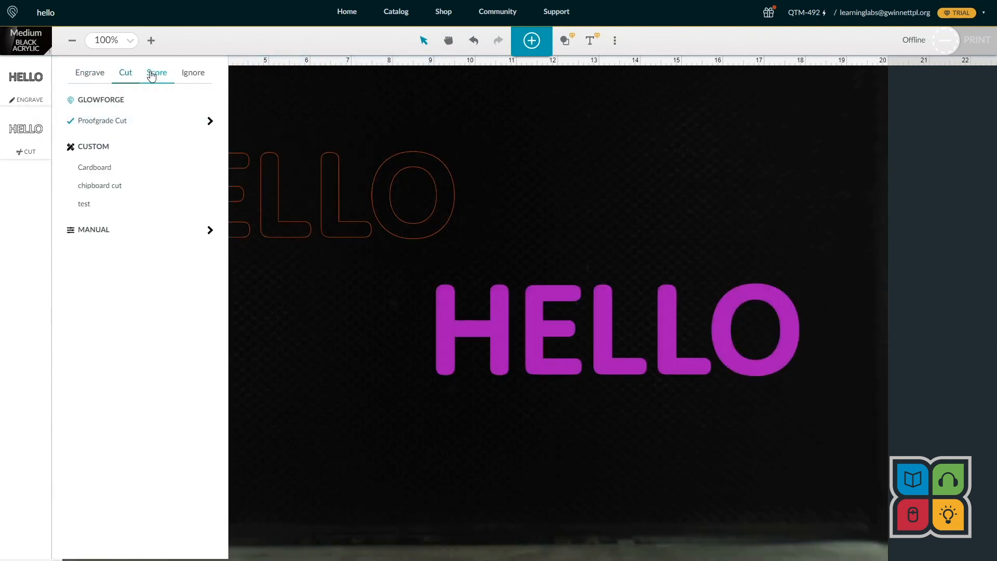
pyautogui.click(90, 73)
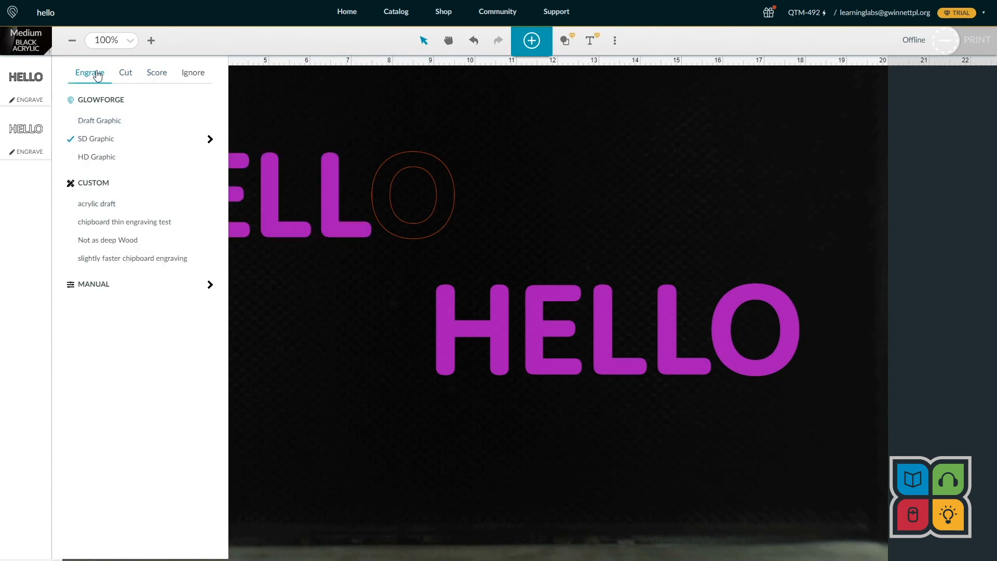
pyautogui.click(291, 109)
pyautogui.click(39, 100)
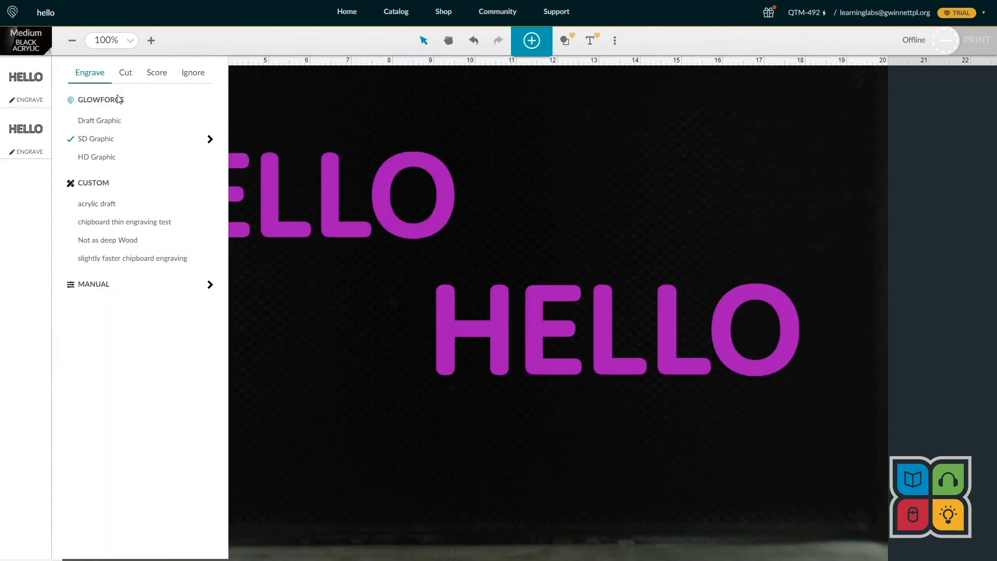
pyautogui.click(157, 82)
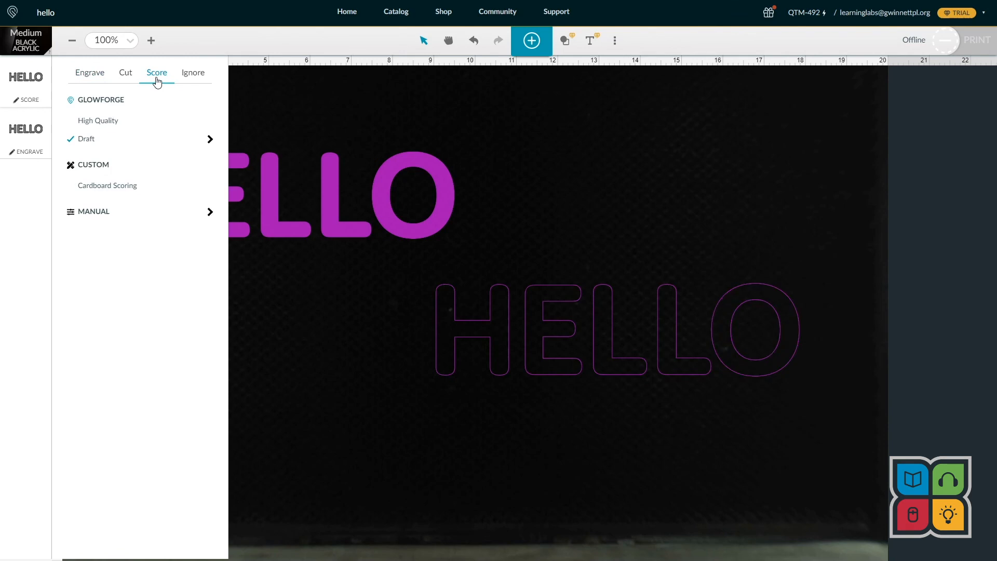
# Switch to Illustrator and draw a rectangle about 2.9 in wide by 2.6 in high near the artboard's upper-left corner.
pyautogui.click(369, 125)
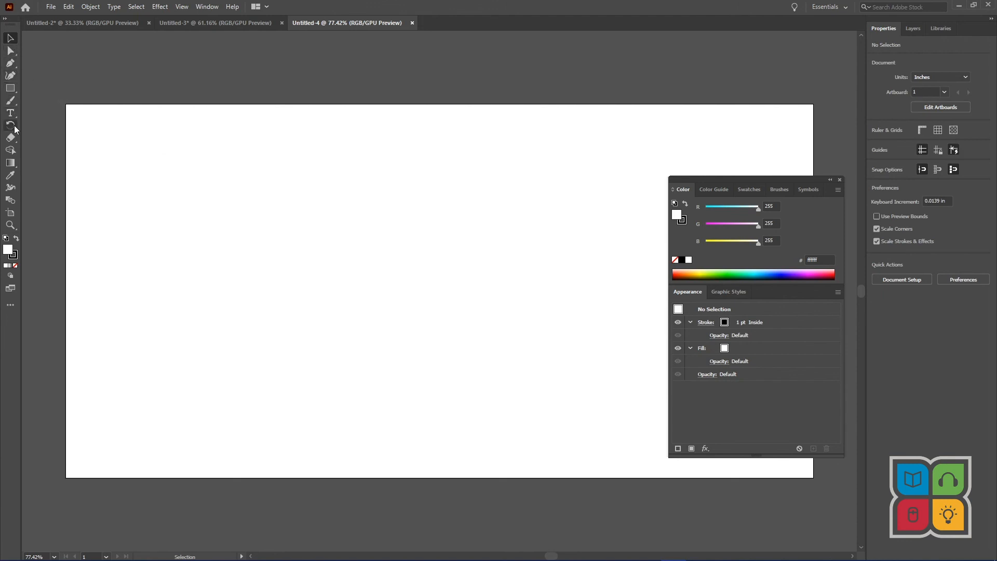
pyautogui.click(9, 89)
pyautogui.click(9, 90)
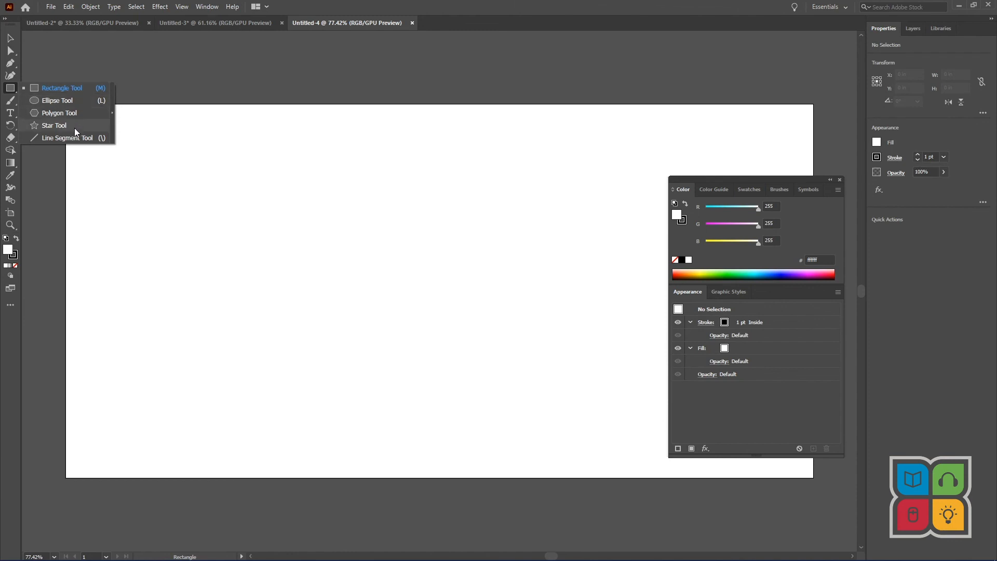
pyautogui.click(65, 88)
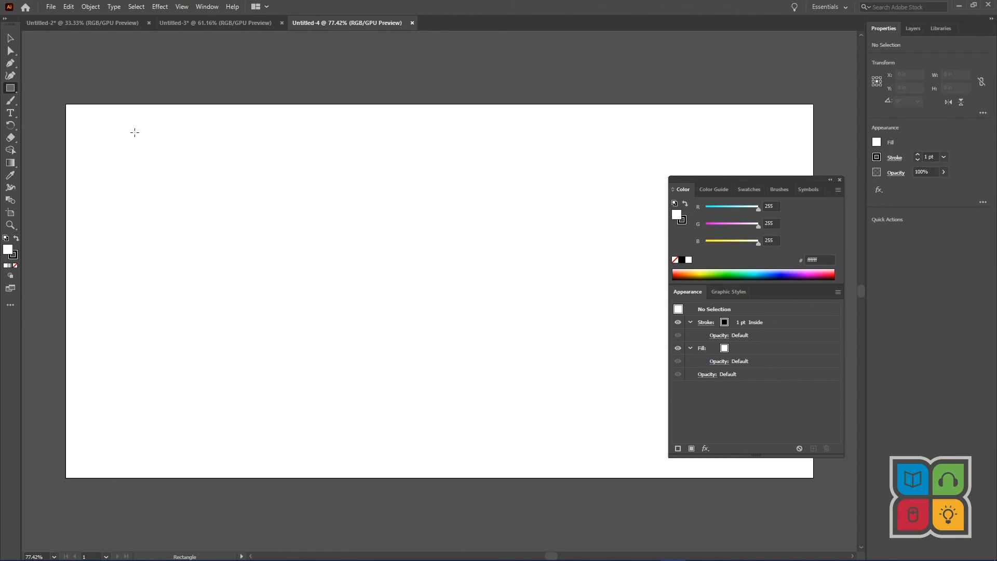
pyautogui.moveTo(117, 130); pyautogui.dragTo(226, 227)
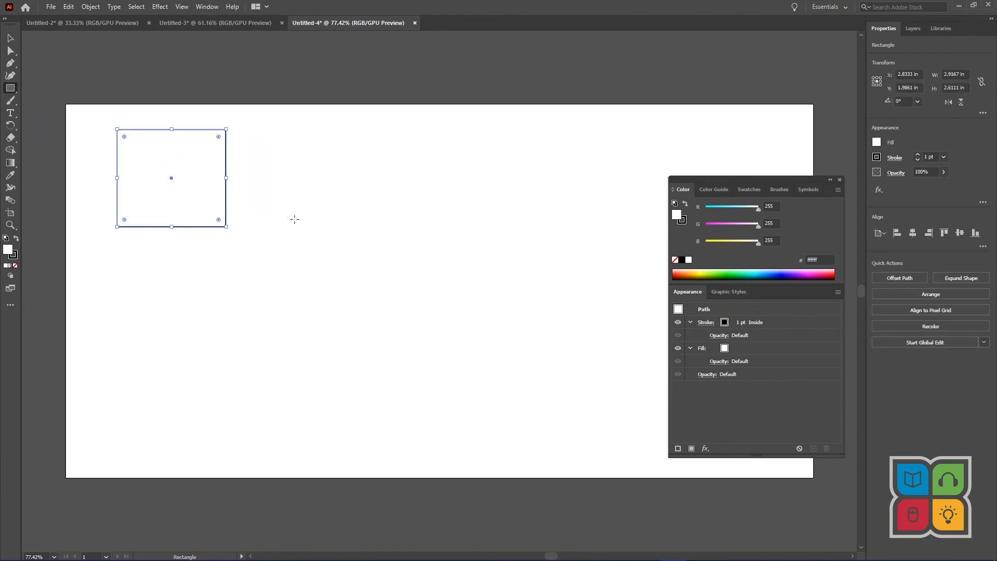
pyautogui.click(330, 181)
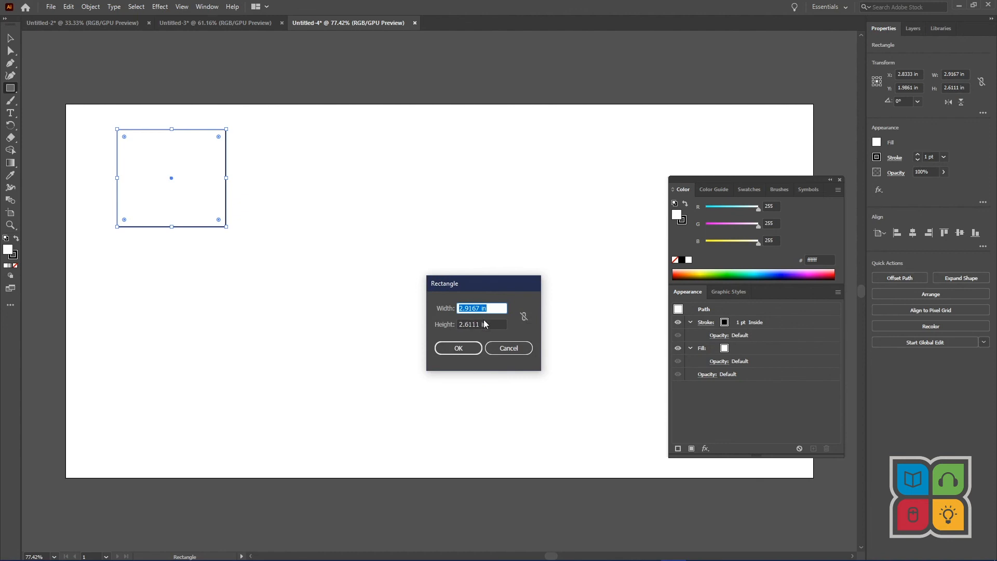
pyautogui.click(509, 348)
# Draw a circle beside the rectangle and a slanted line about 1.5 in wide by 3.3 in high to its right.
pyautogui.moveTo(12, 96); pyautogui.dragTo(31, 99)
pyautogui.moveTo(337, 166); pyautogui.dragTo(386, 204)
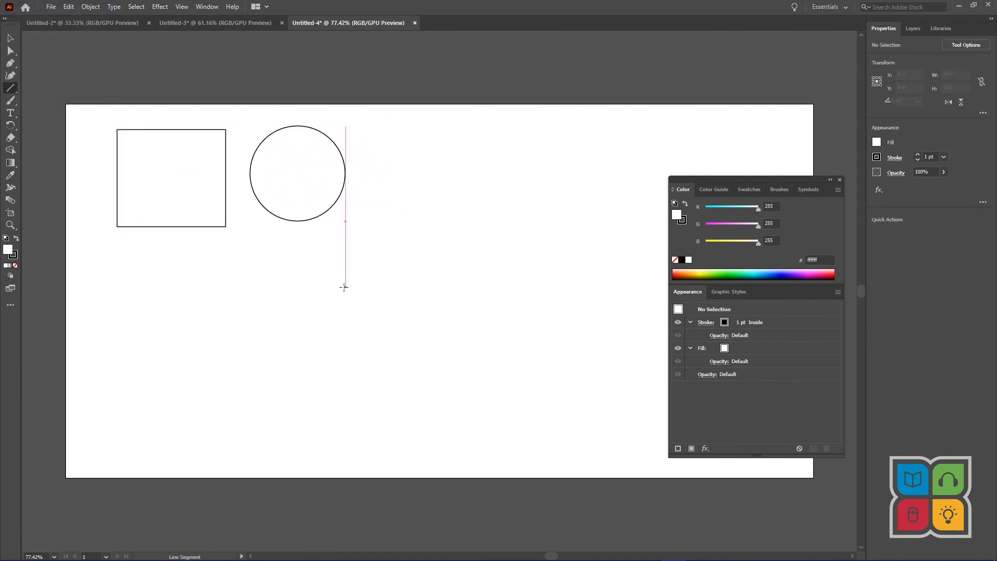
pyautogui.moveTo(343, 286); pyautogui.dragTo(398, 164)
pyautogui.click(10, 38)
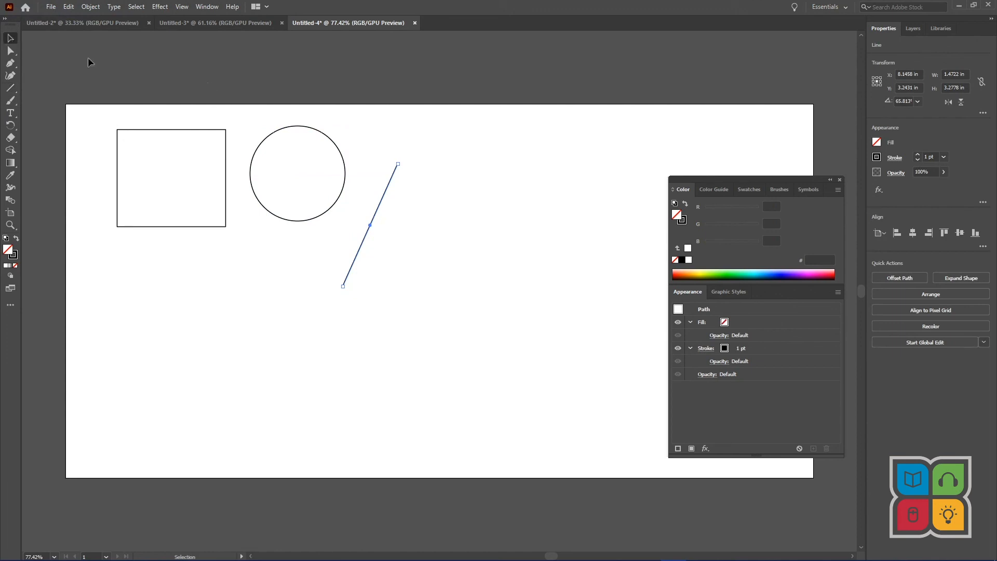
pyautogui.click(405, 89)
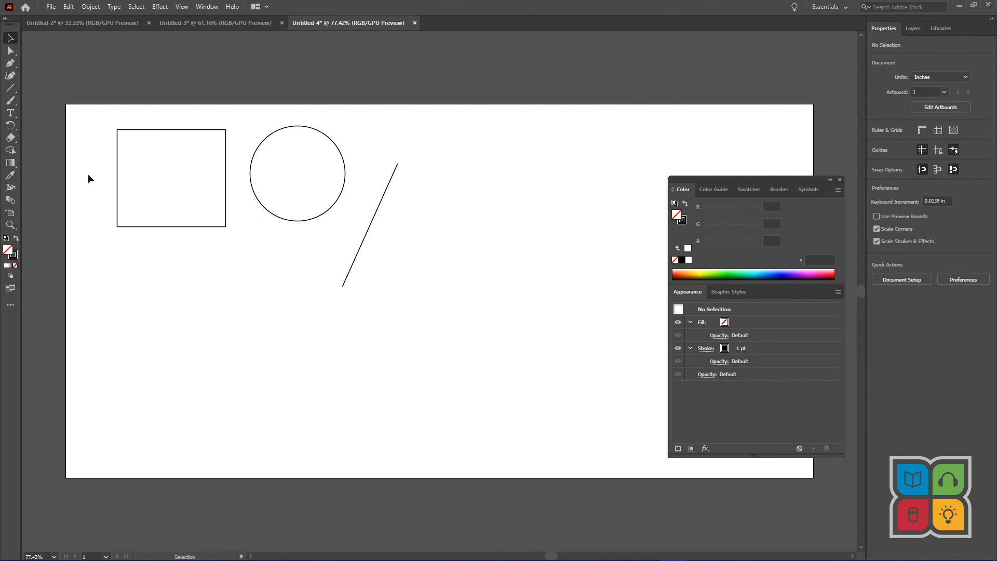
# With the Pen tool, draw an open path of five straight segments to the right of the slanted line.
pyautogui.click(10, 64)
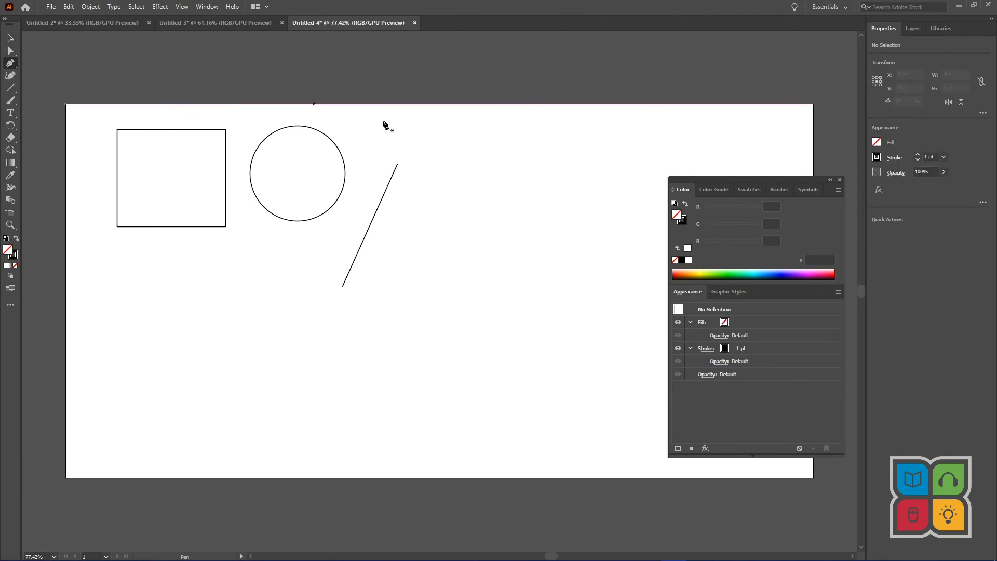
pyautogui.click(439, 142)
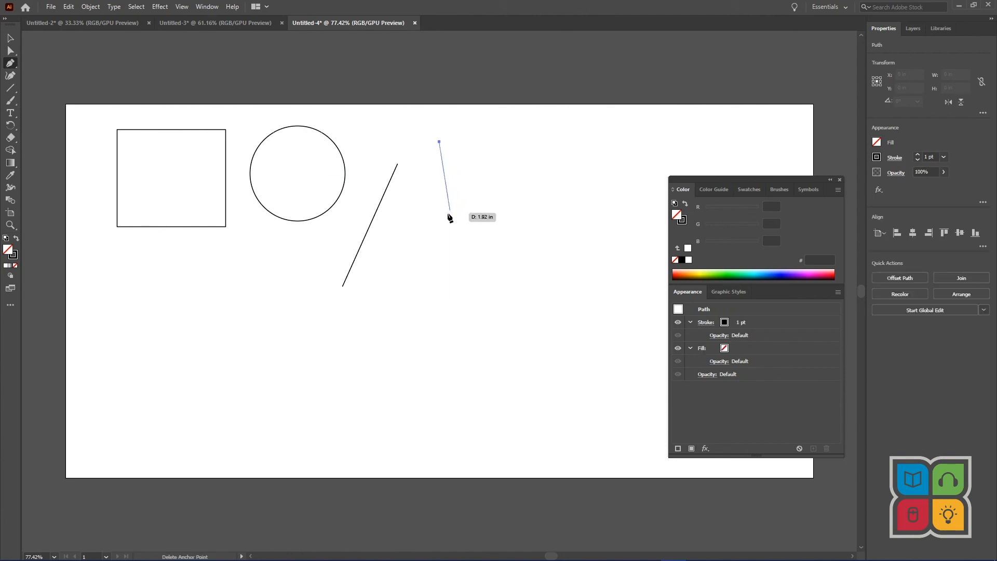
pyautogui.click(440, 221)
pyautogui.click(525, 221)
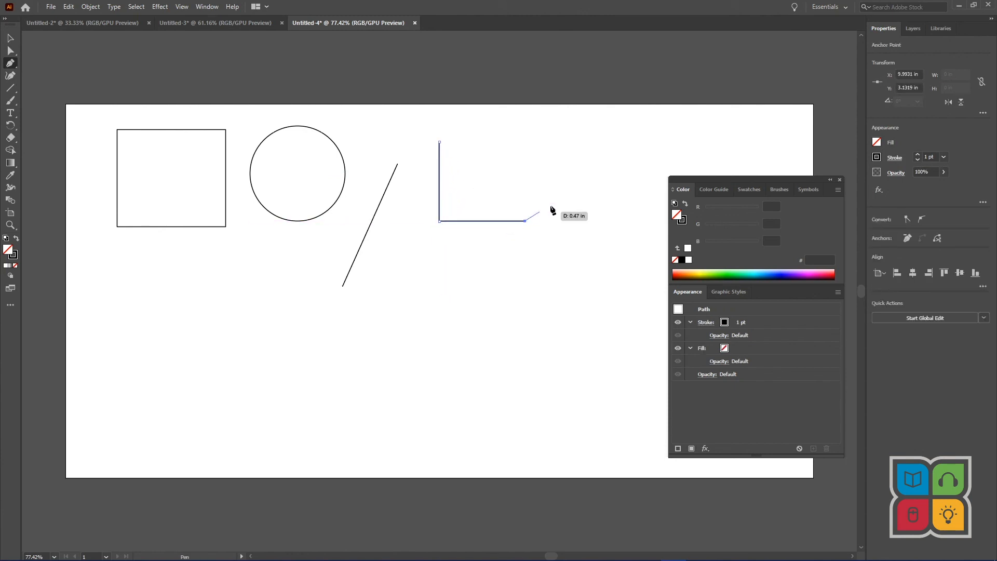
pyautogui.click(604, 184)
pyautogui.click(570, 142)
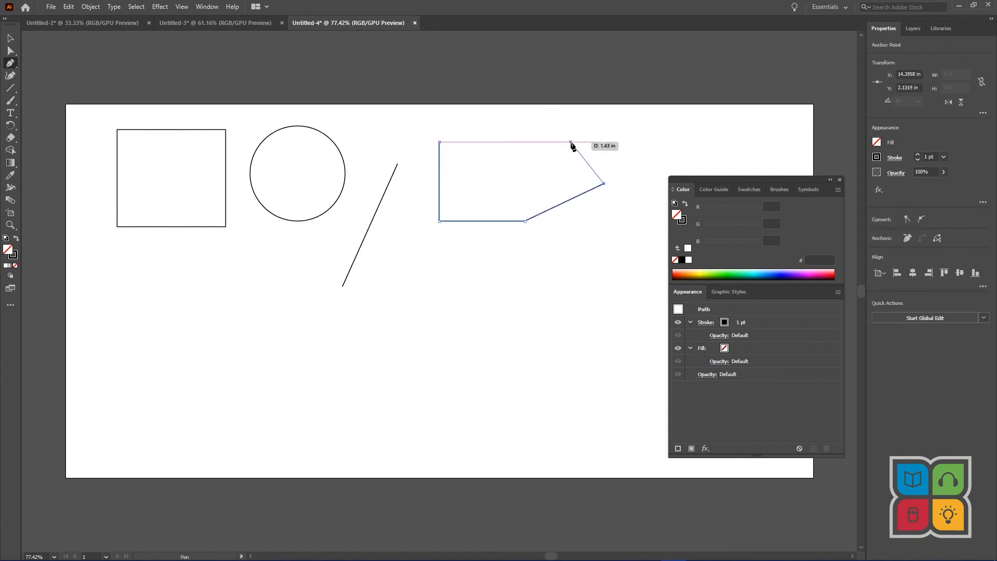
pyautogui.click(503, 136)
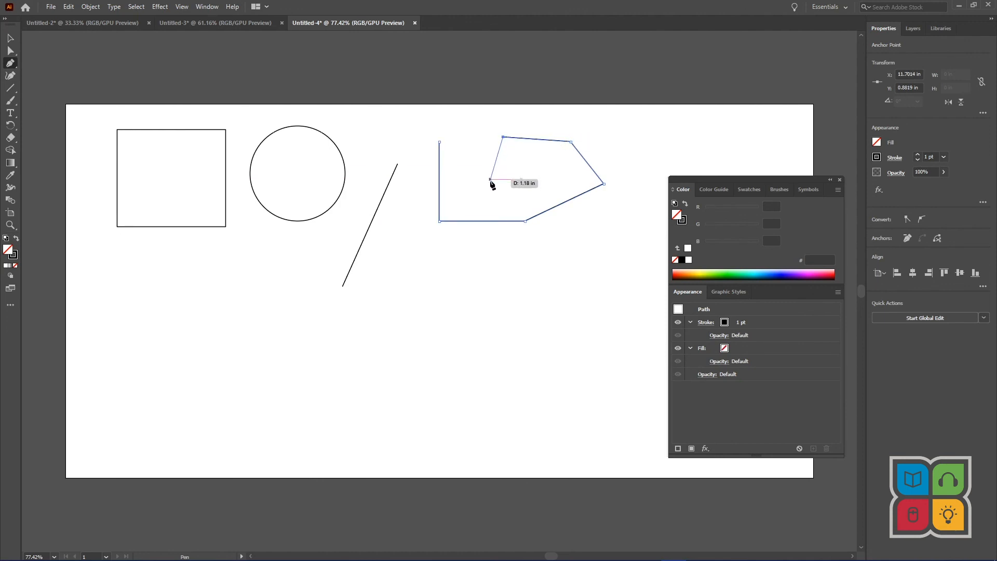
# Close the pen path back to its first anchor with two curved segments and deselect the finished shape.
pyautogui.moveTo(488, 173); pyautogui.dragTo(464, 177)
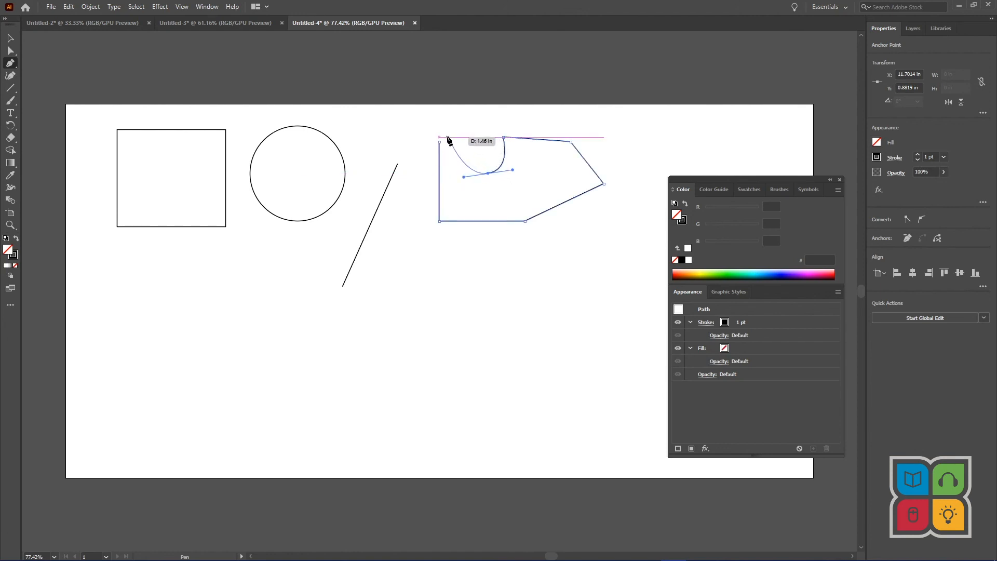
pyautogui.moveTo(439, 141); pyautogui.dragTo(418, 174)
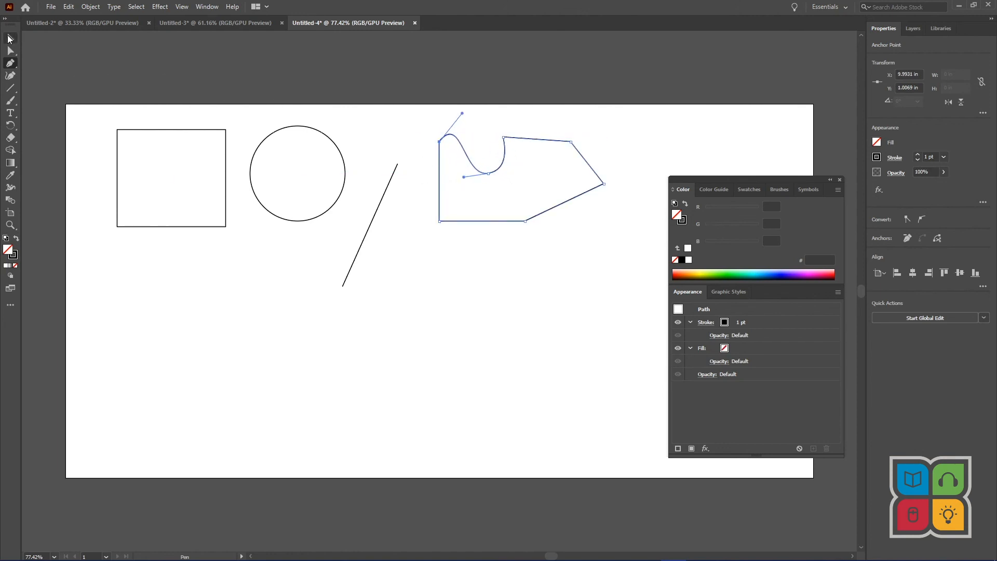
pyautogui.click(11, 38)
pyautogui.click(429, 264)
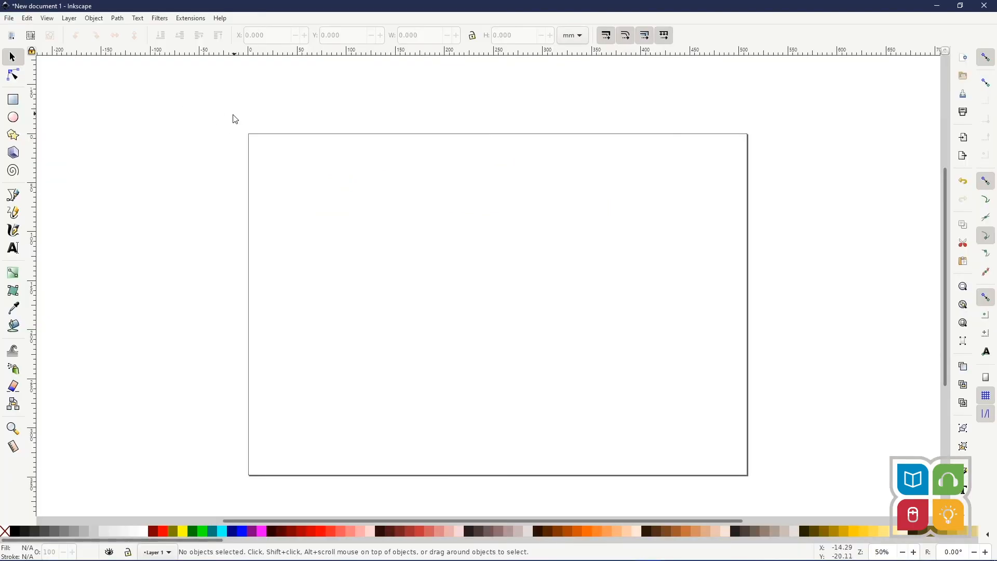
# In Inkscape, draw a blue rectangle near the page's upper-left corner and a red ellipse about 92 mm by 81 mm beside it.
pyautogui.click(14, 102)
pyautogui.moveTo(280, 151); pyautogui.dragTo(377, 234)
pyautogui.press('e')
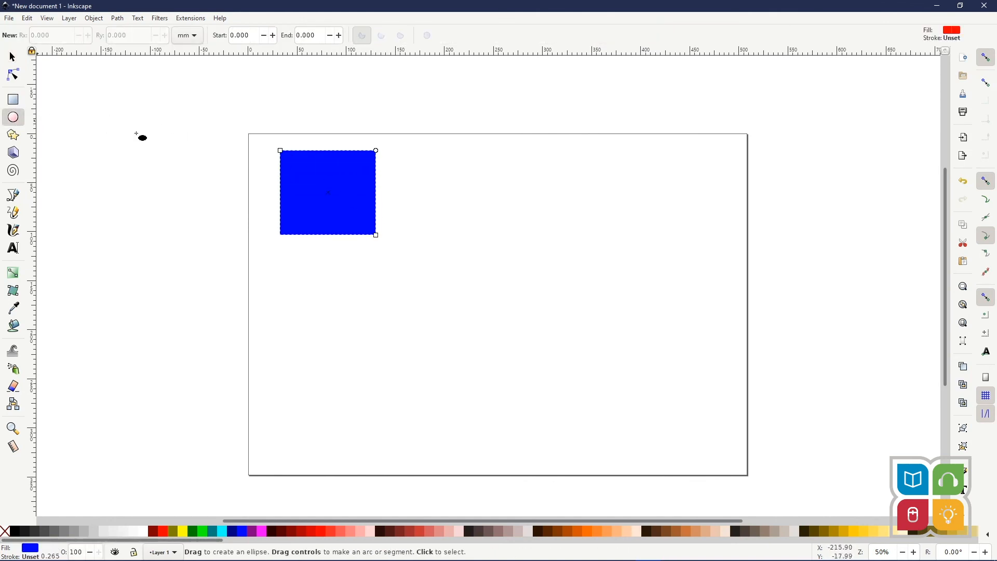
pyautogui.moveTo(429, 166)
pyautogui.mouseDown()
pyautogui.moveTo(560, 247)
pyautogui.moveTo(521, 221)
pyautogui.moveTo(585, 249)
pyautogui.moveTo(526, 217)
pyautogui.moveTo(488, 225)
pyautogui.moveTo(627, 219)
pyautogui.moveTo(482, 214)
pyautogui.moveTo(520, 234)
pyautogui.moveTo(513, 243)
pyautogui.moveTo(465, 199)
pyautogui.moveTo(474, 208)
pyautogui.mouseUp()
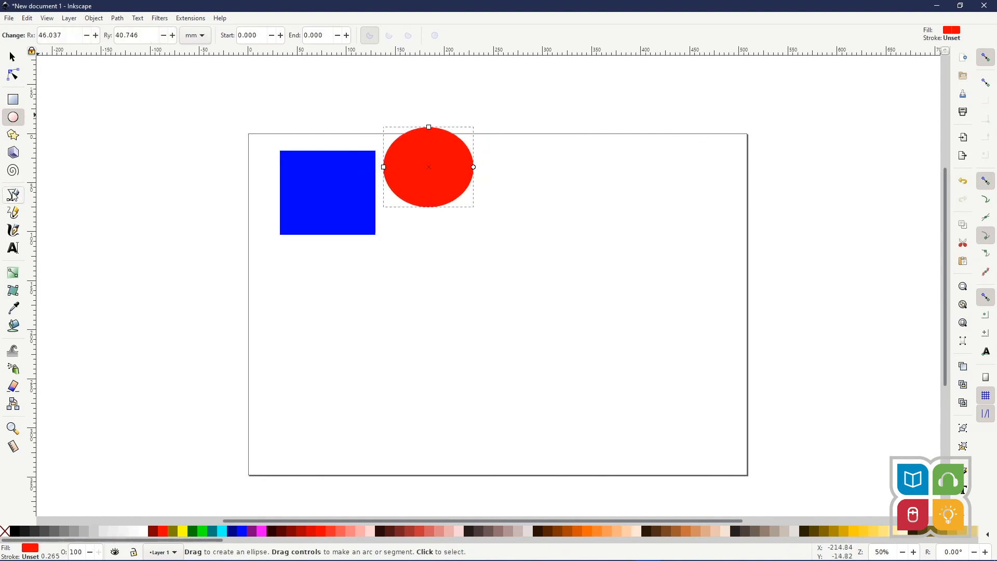
# With the Pen tool, draw a closed seven-point shape of straight segments across the page's middle and right side.
pyautogui.click(13, 195)
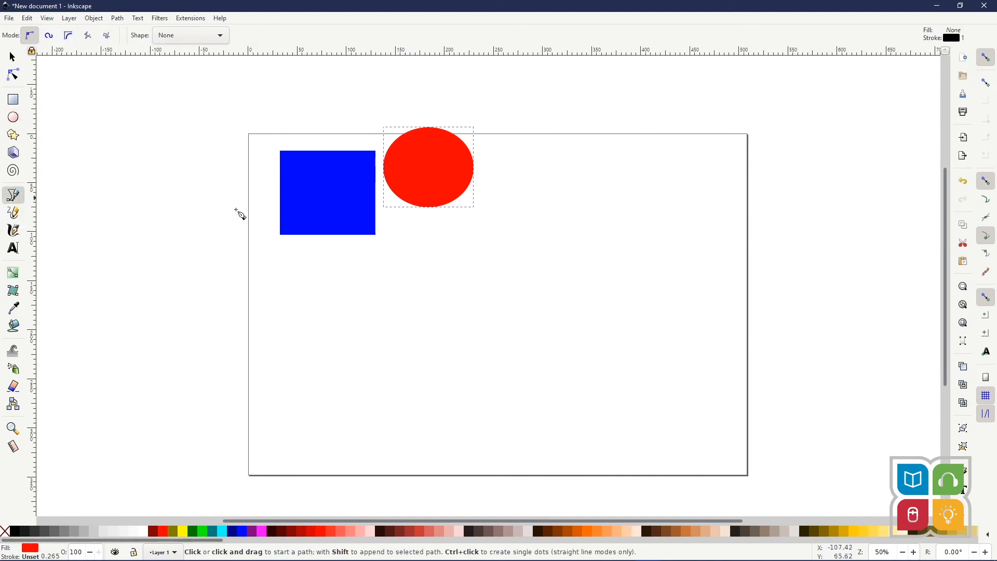
pyautogui.click(516, 240)
pyautogui.click(563, 182)
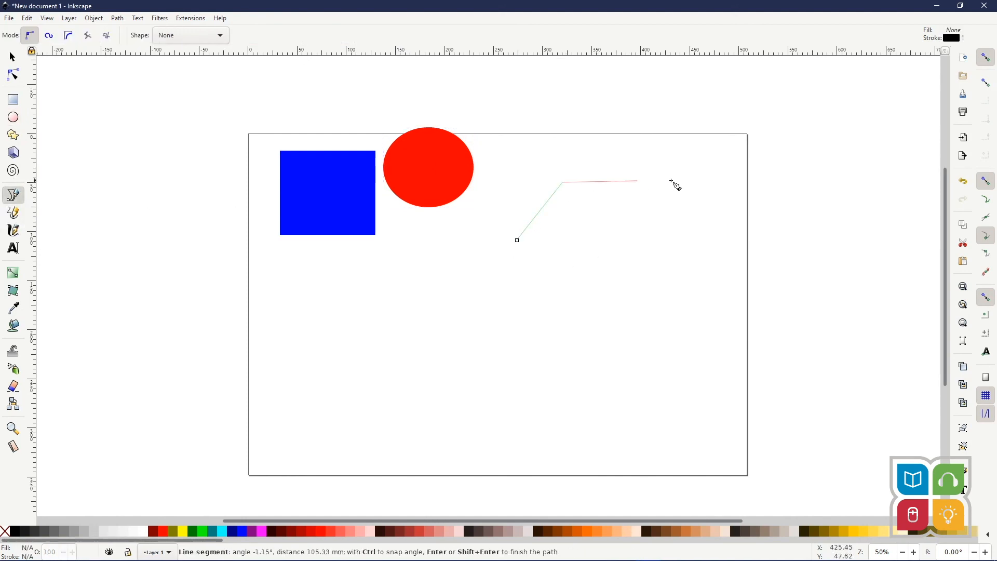
pyautogui.click(671, 180)
pyautogui.click(693, 300)
pyautogui.click(560, 365)
pyautogui.click(415, 328)
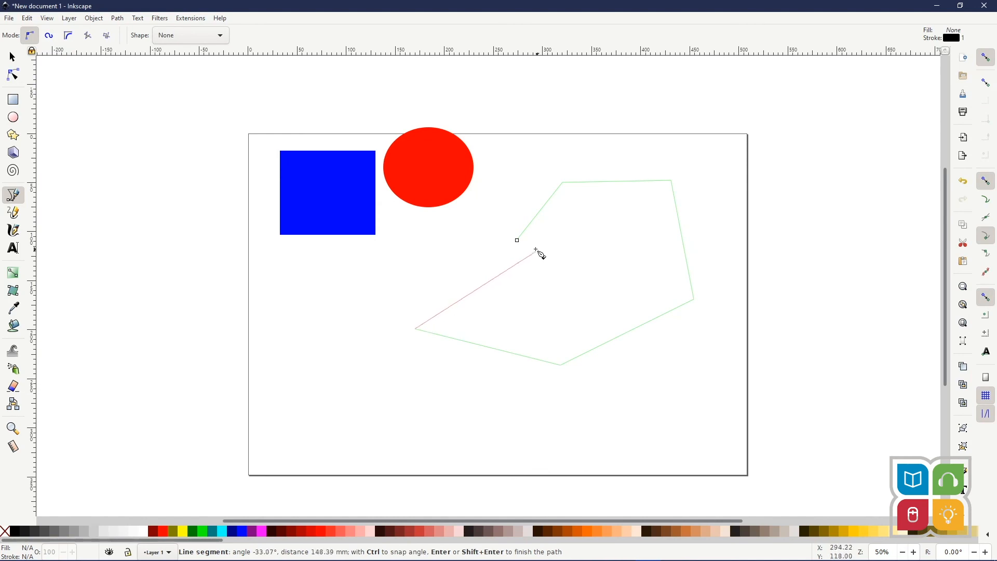
pyautogui.click(574, 298)
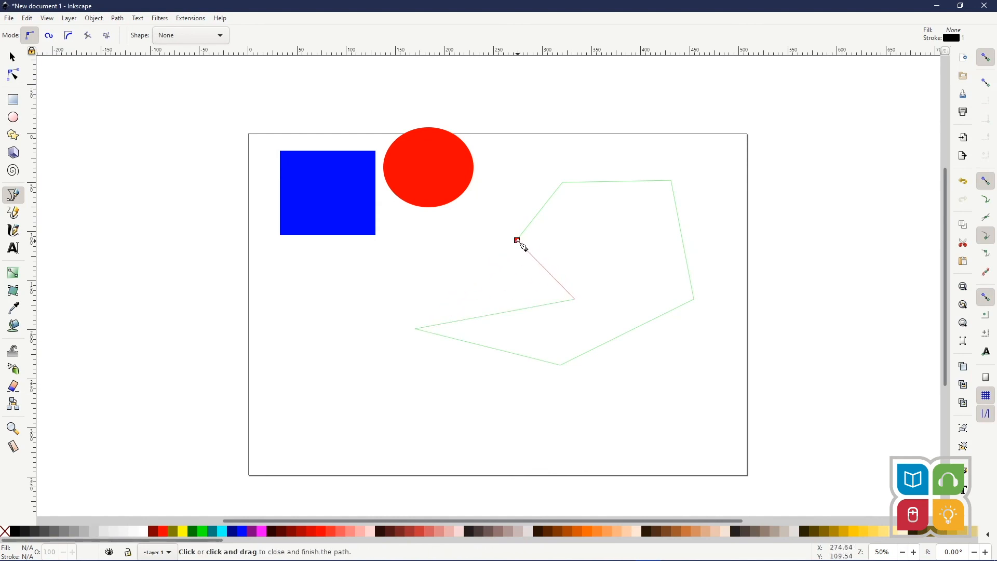
pyautogui.click(517, 240)
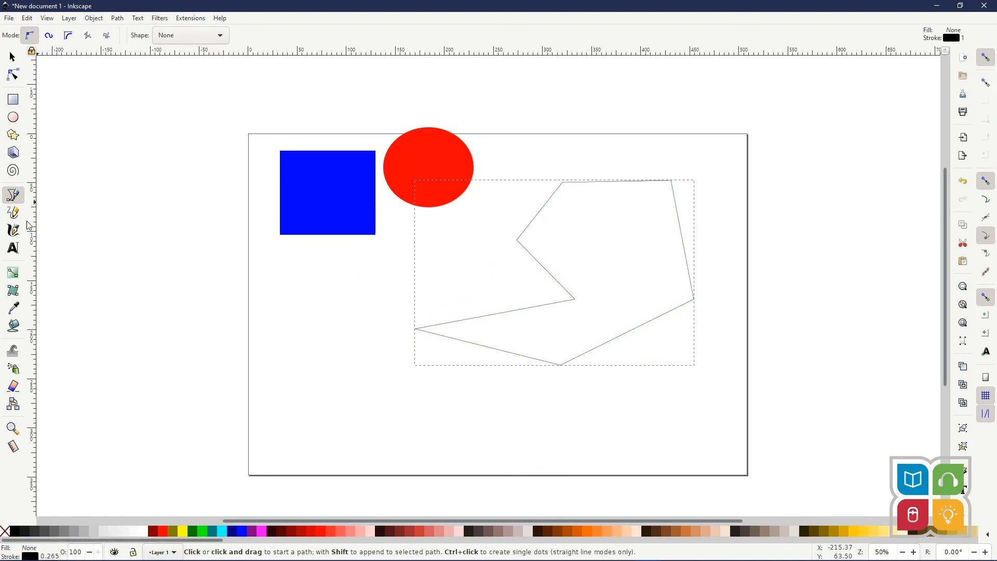
pyautogui.press('Escape')
# Draw an open S-shaped curve about 79 mm wide by 146 mm high below the blue rectangle.
pyautogui.click(304, 283)
pyautogui.moveTo(290, 356); pyautogui.dragTo(321, 369)
pyautogui.moveTo(347, 427); pyautogui.dragTo(316, 433)
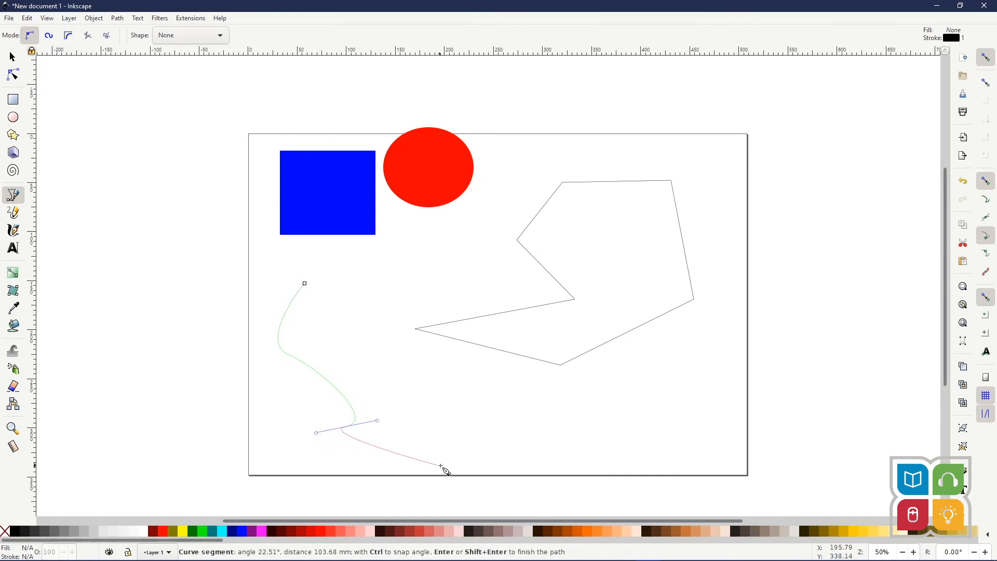
pyautogui.press('Return')
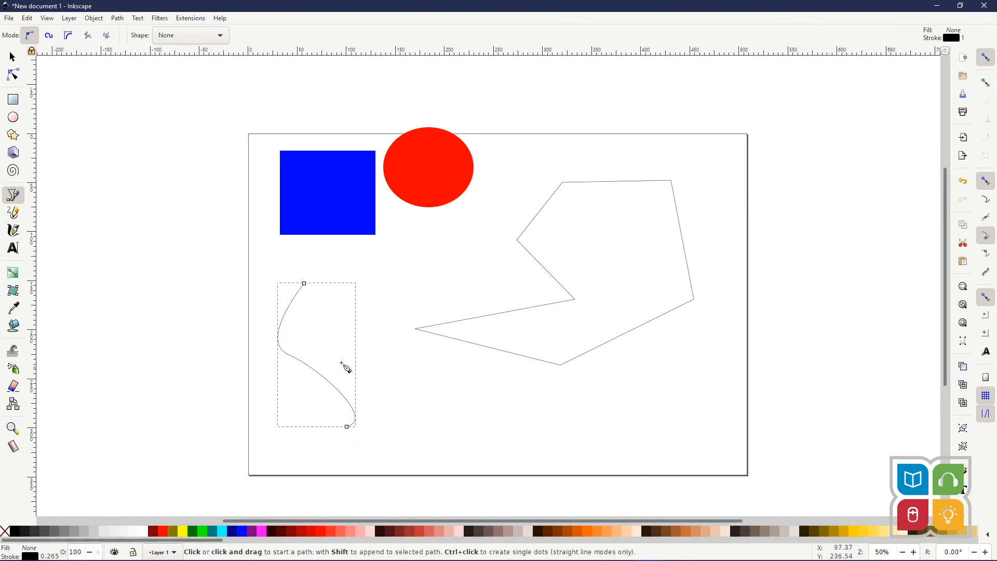
# Move the S-shaped curve up to about X 28 mm, Y 116 mm, just beneath the blue rectangle.
pyautogui.click(13, 56)
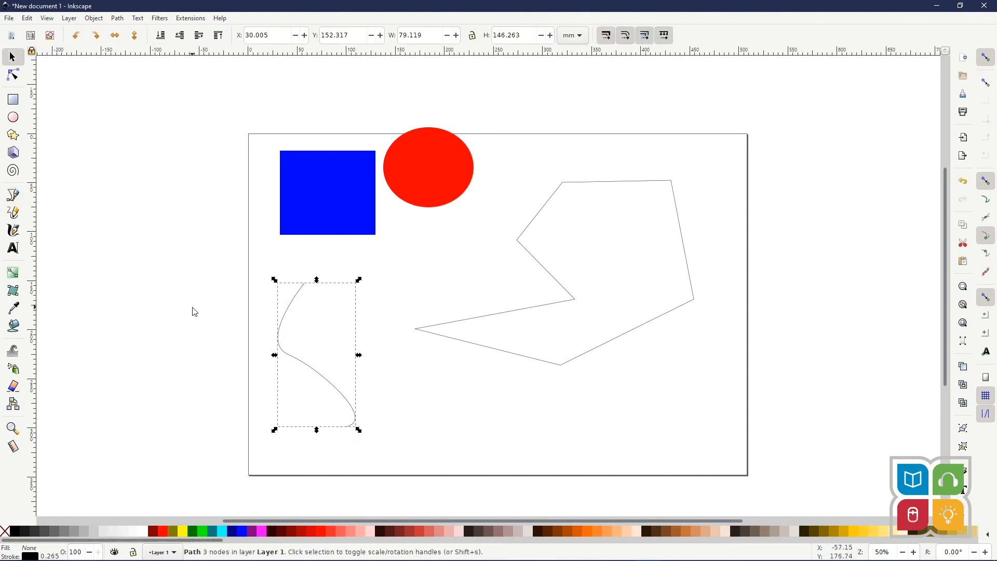
pyautogui.click(193, 312)
pyautogui.moveTo(309, 370); pyautogui.dragTo(303, 333)
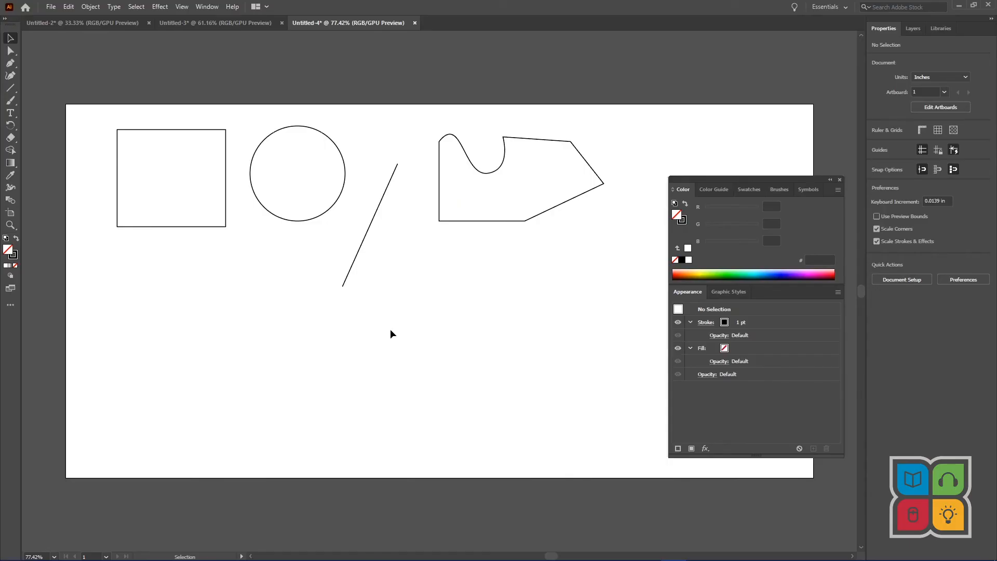
# In Illustrator, add a text object reading "This is text" in the empty area below the shapes.
pyautogui.click(10, 112)
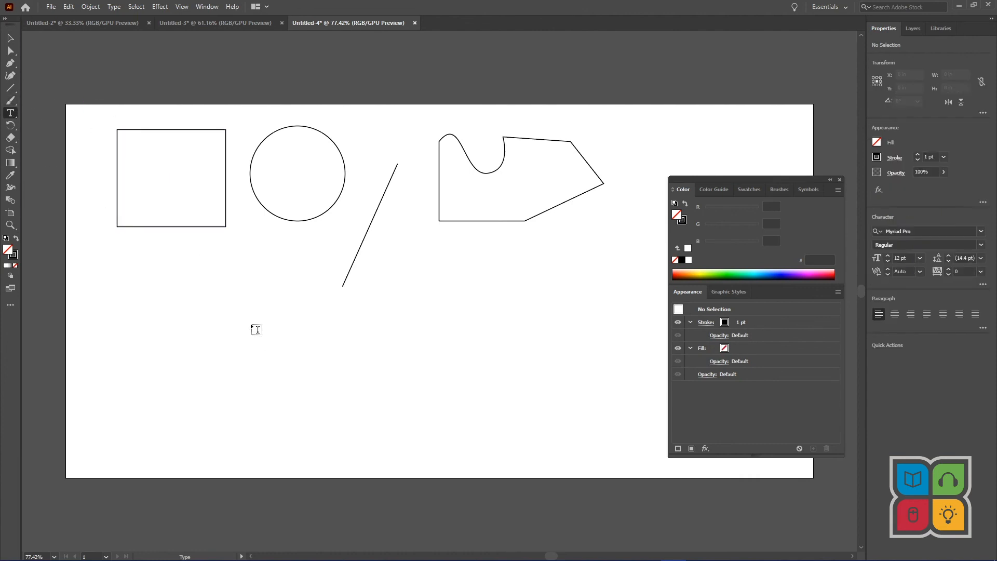
pyautogui.click(261, 360)
pyautogui.write('T')
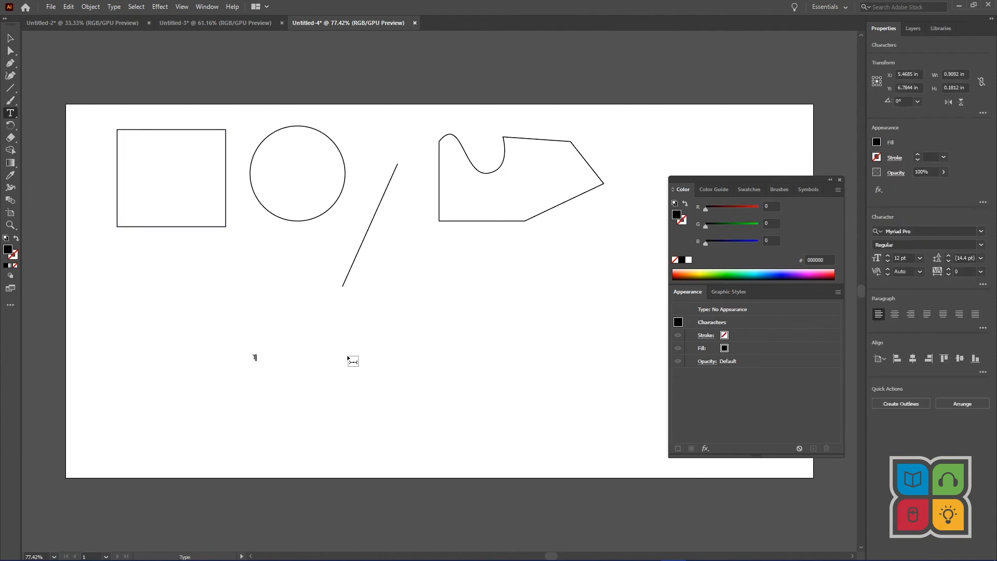
pyautogui.write('his is text')
pyautogui.press('Escape')
pyautogui.press('Escape')
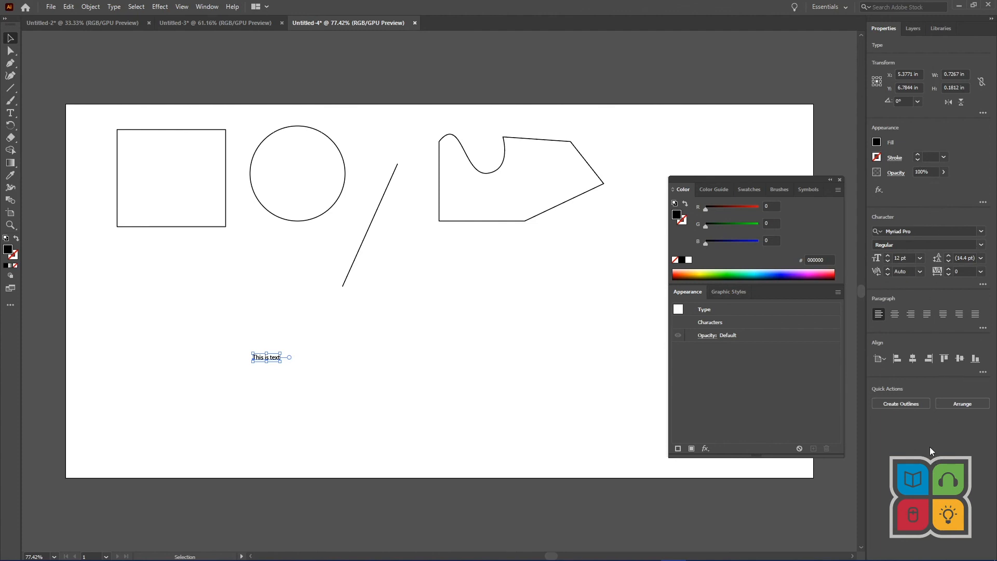
# Set the text to 72 pt, and scale and reposition it below the shapes at about 8.4 in wide by 2.2 in high.
pyautogui.click(919, 257)
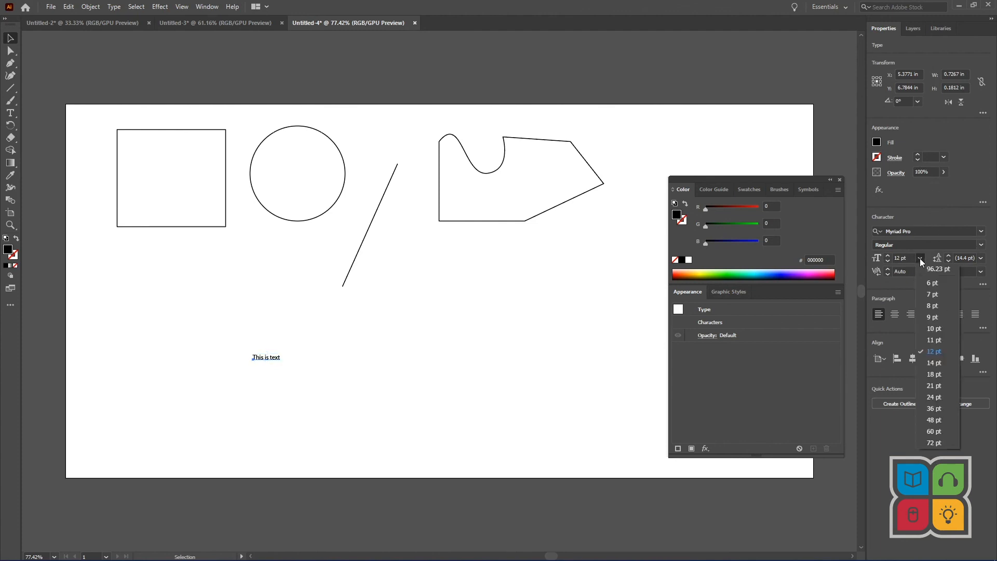
pyautogui.click(940, 444)
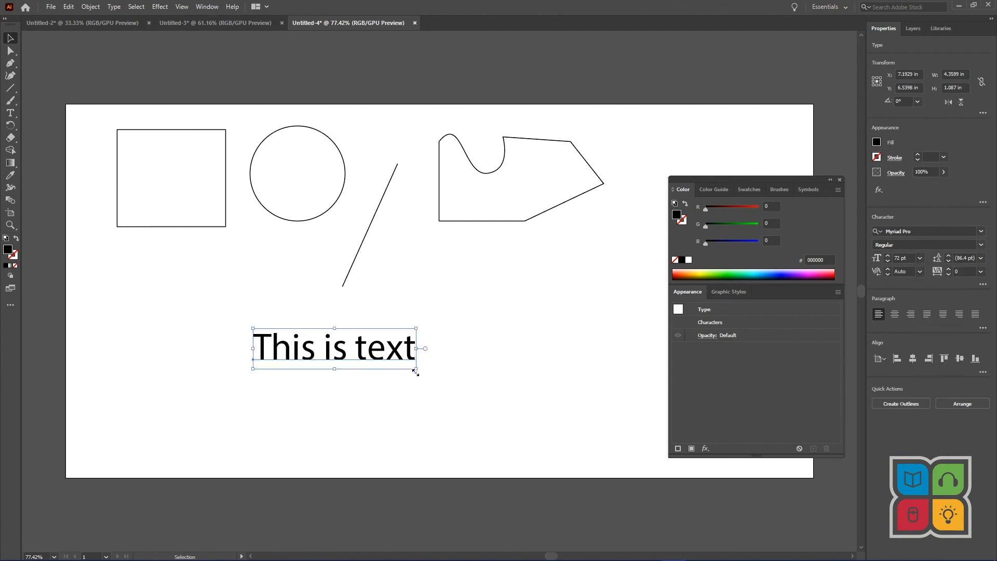
pyautogui.moveTo(415, 372); pyautogui.dragTo(568, 409)
pyautogui.moveTo(482, 377); pyautogui.dragTo(450, 384)
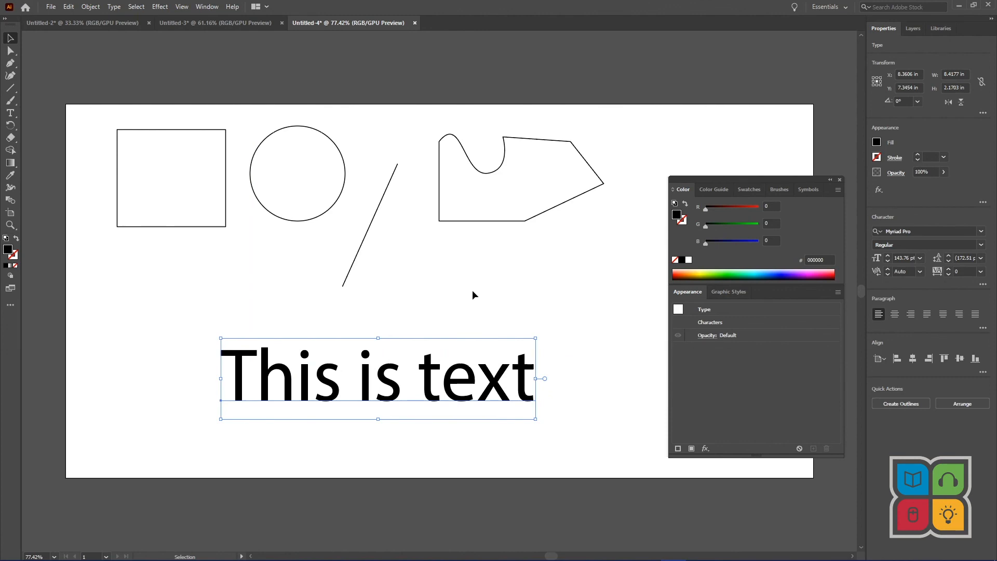
# Switch to Inkscape and add a text object reading "This is also text" below the shapes, near the page's lower edge.
pyautogui.hotkey('alt', 'Tab')
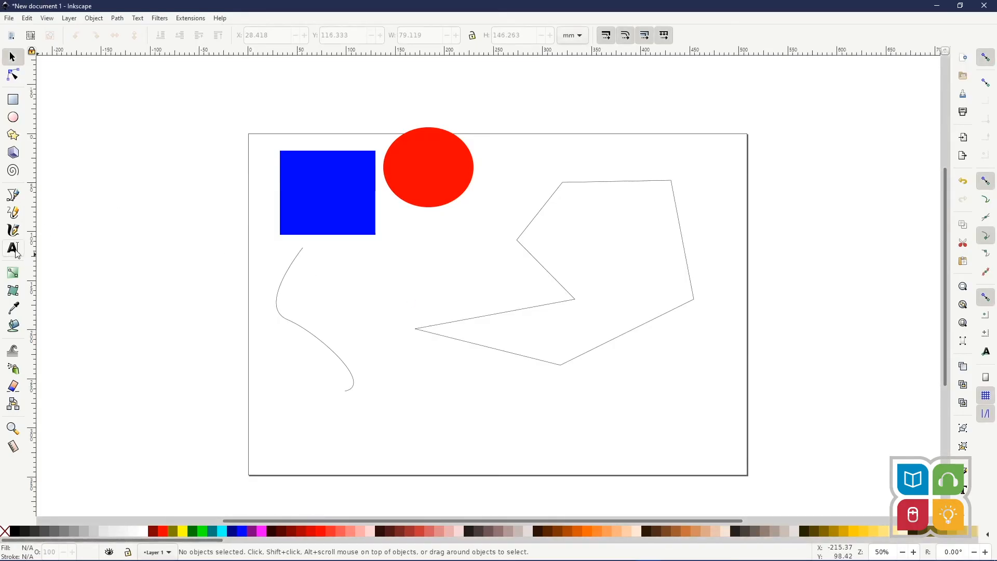
pyautogui.click(13, 249)
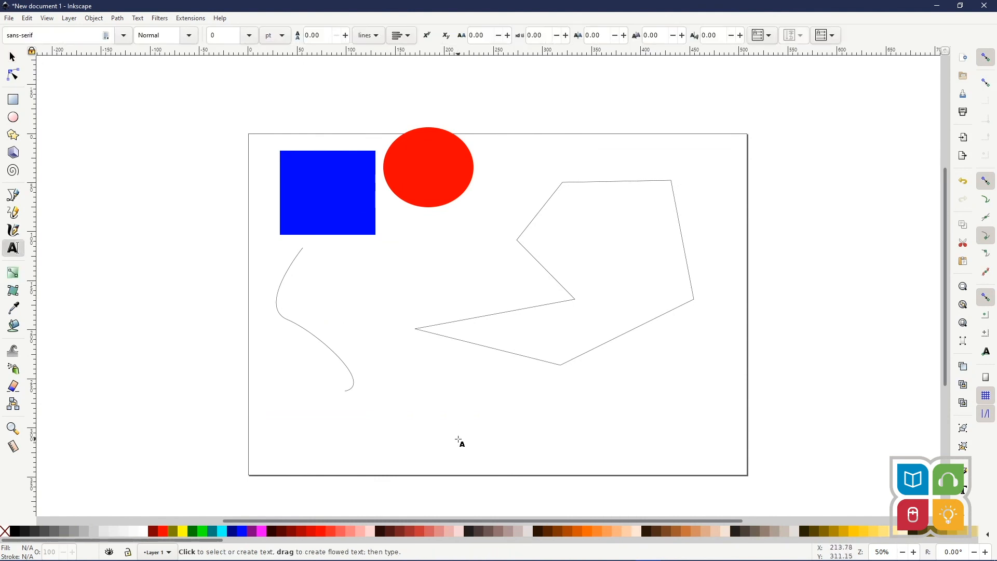
pyautogui.click(412, 440)
pyautogui.write('This is also text')
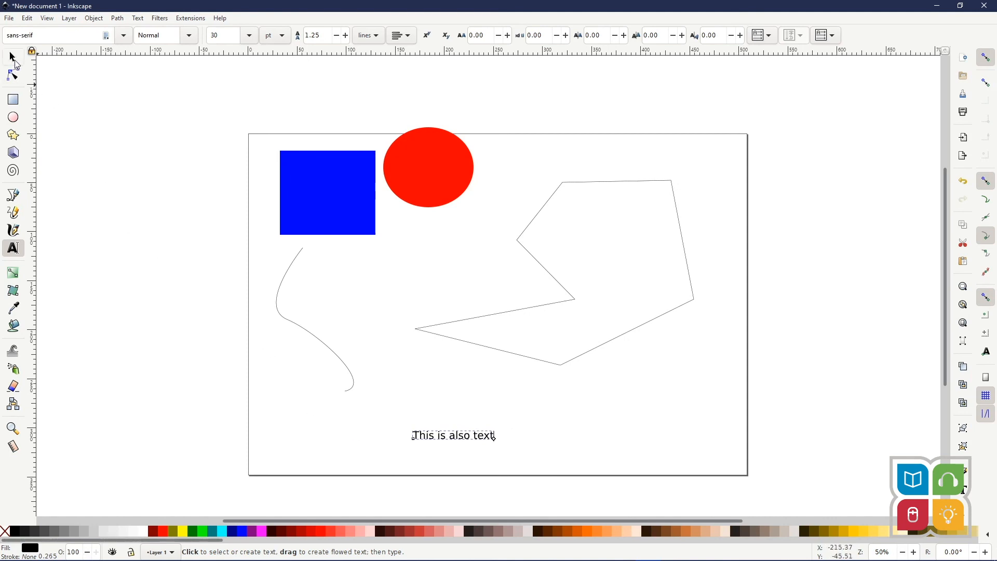
# Set the text's font size to 144 pt and move the text to about X 69 mm, Y 288 mm.
pyautogui.hotkey('ctrl', 'a')
pyautogui.click(249, 35)
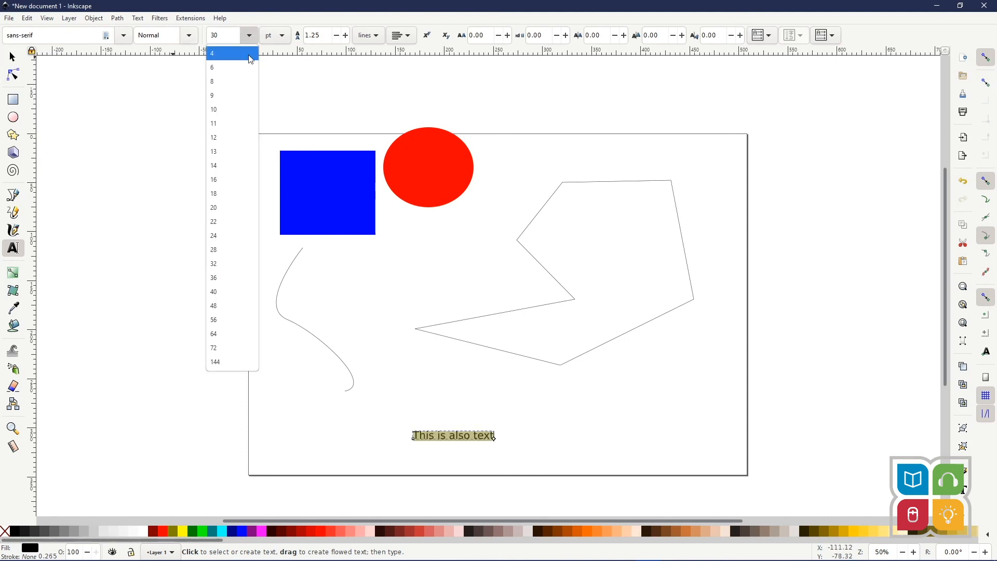
pyautogui.click(228, 305)
pyautogui.click(249, 36)
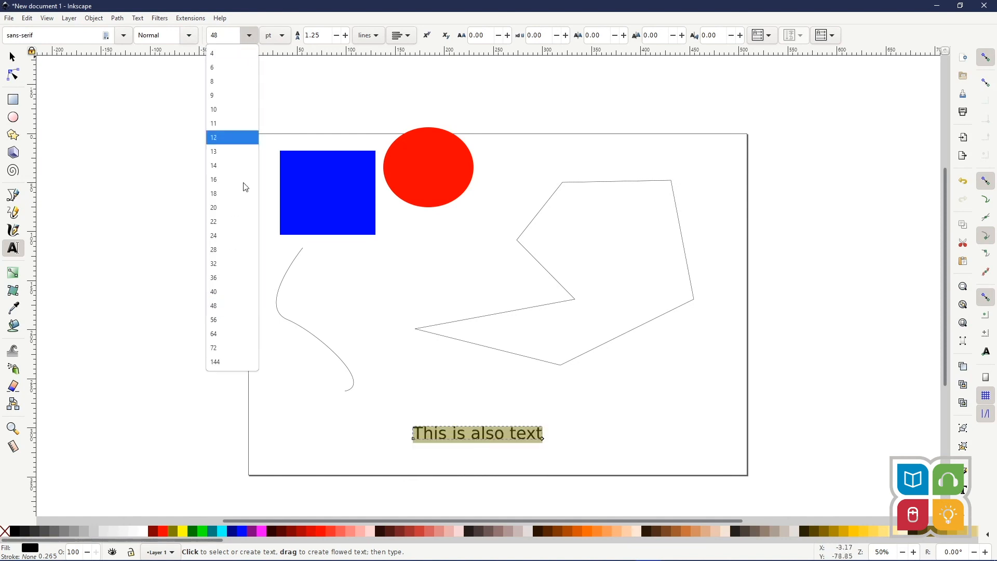
pyautogui.click(233, 361)
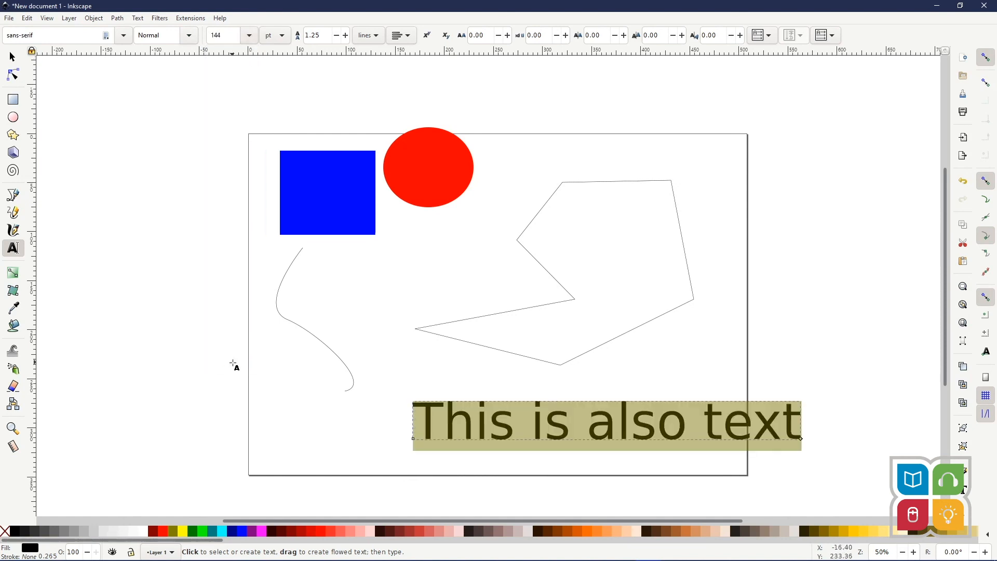
pyautogui.click(12, 56)
pyautogui.moveTo(580, 432); pyautogui.dragTo(468, 436)
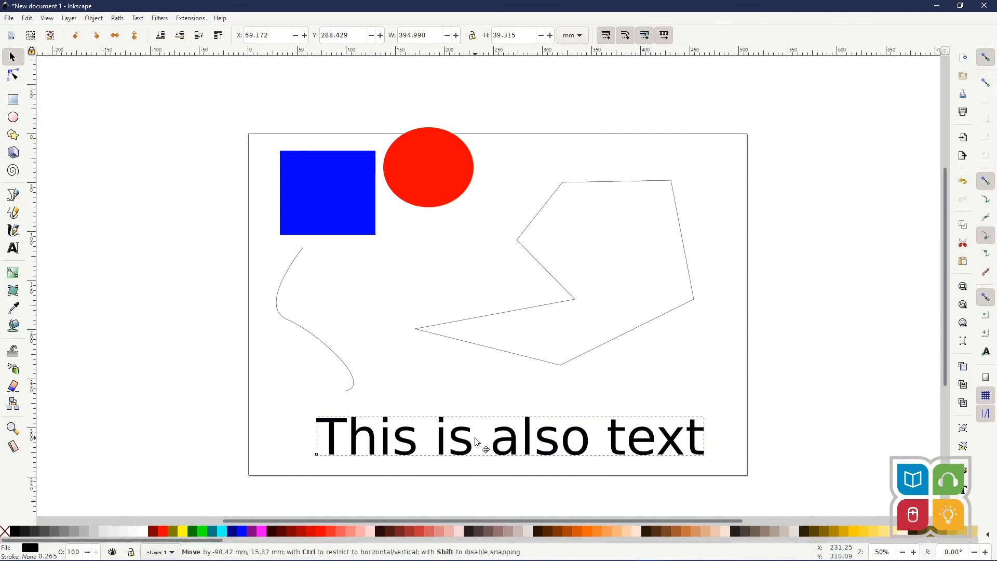
pyautogui.click(415, 350)
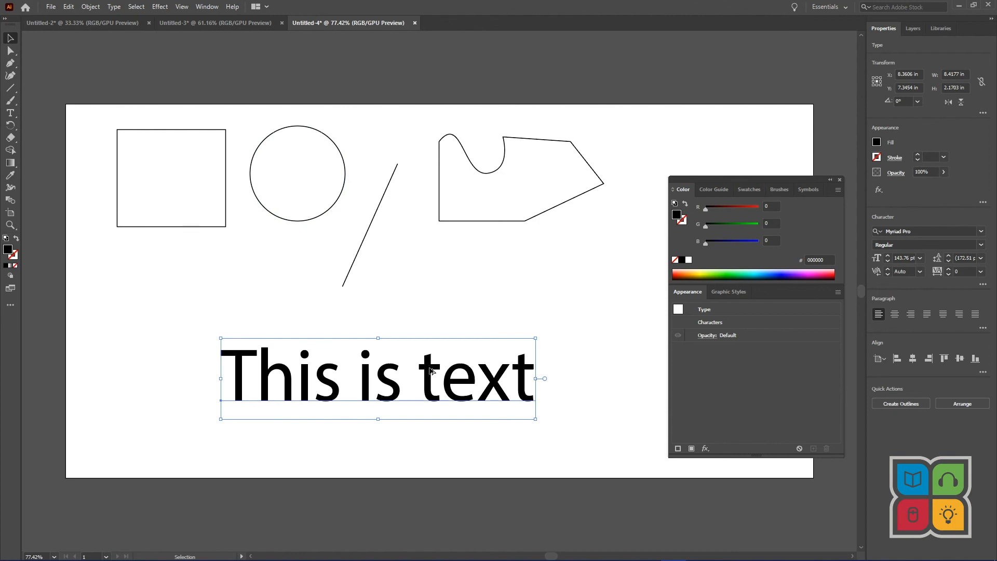
# In Illustrator, place a copy of "This is text" just below the artboard and convert the original text to outlines.
pyautogui.moveTo(430, 369); pyautogui.dragTo(424, 504)
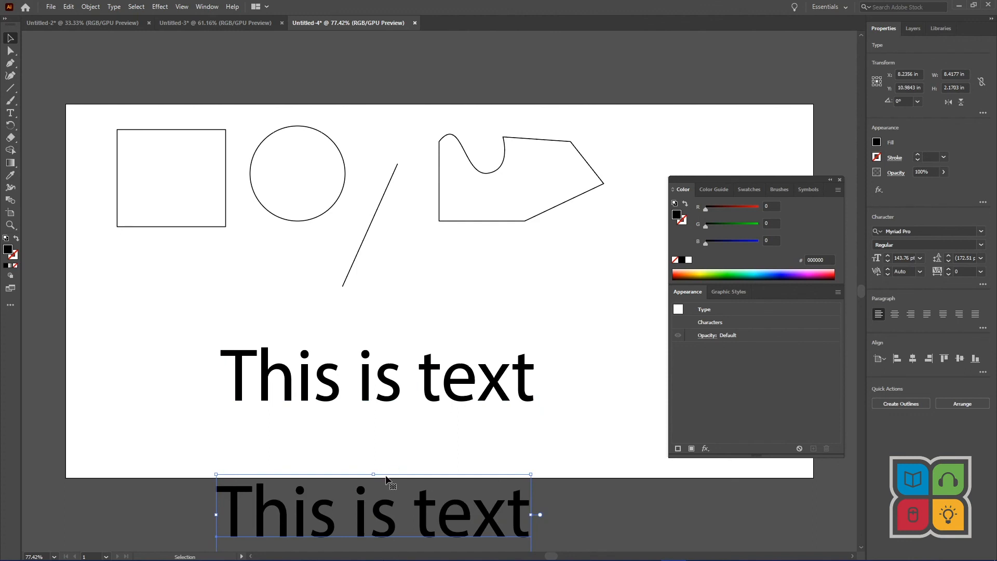
pyautogui.click(430, 375)
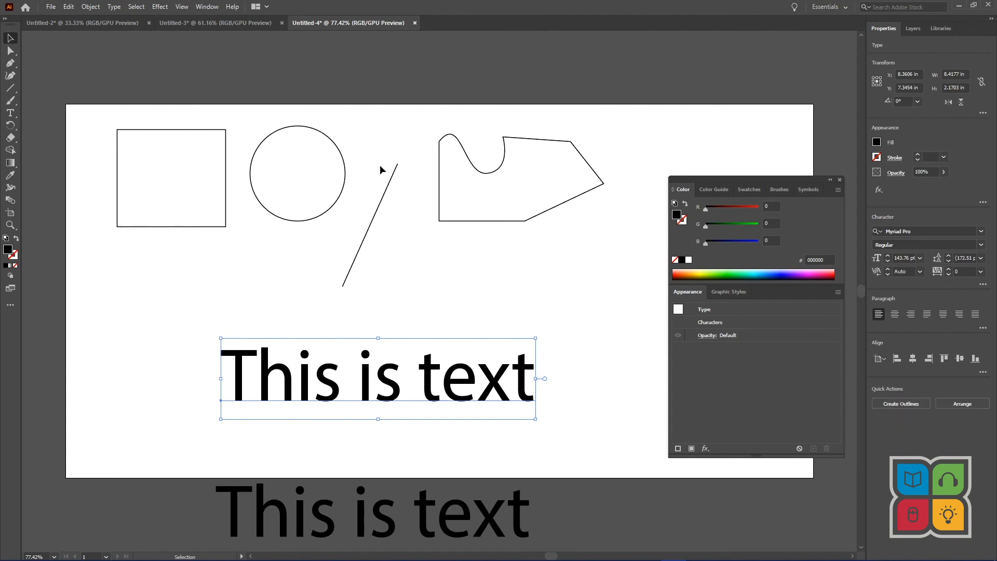
pyautogui.click(115, 7)
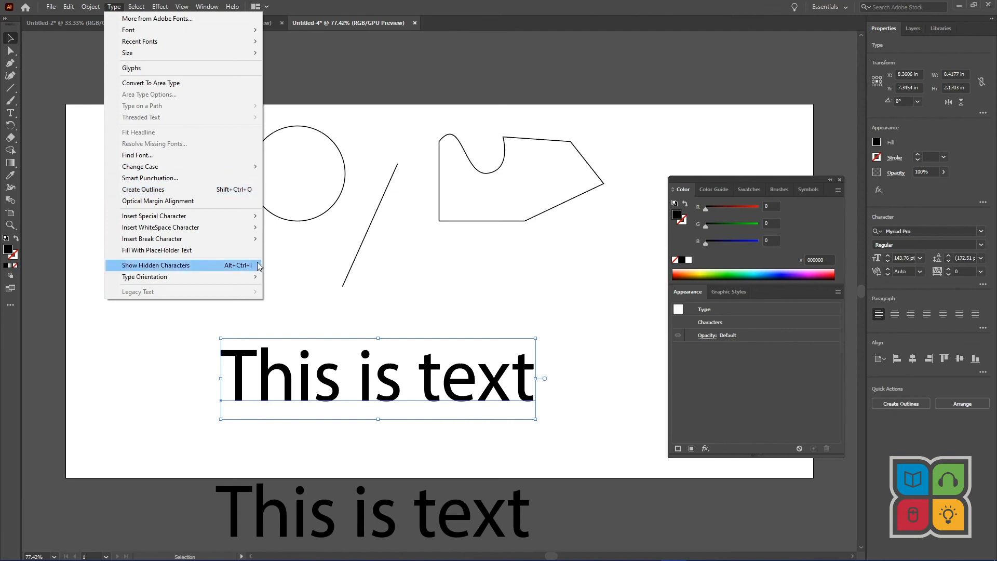
pyautogui.click(902, 404)
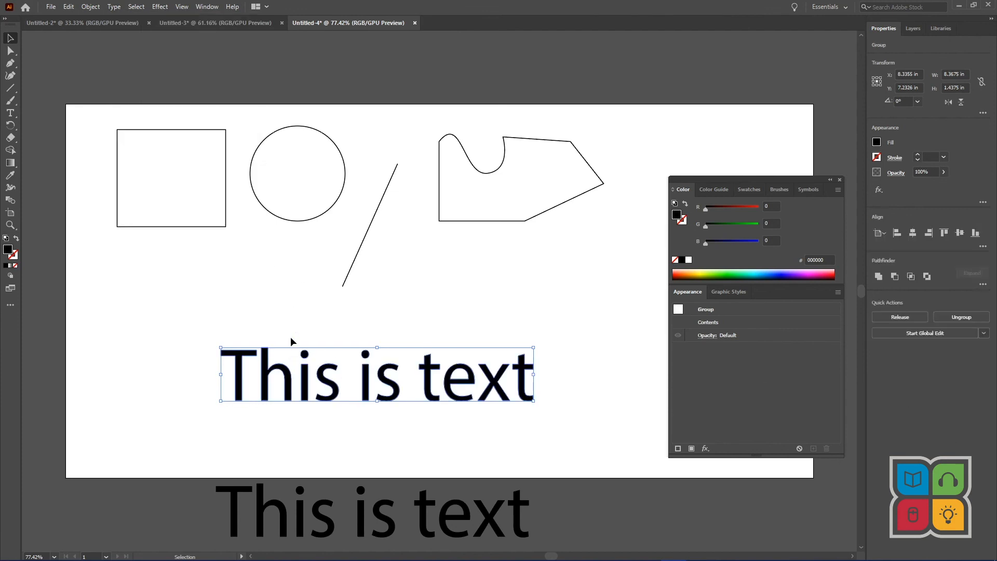
# Give the outlined text no fill and a black 1 pt stroke, and check its letter group in isolation.
pyautogui.click(16, 239)
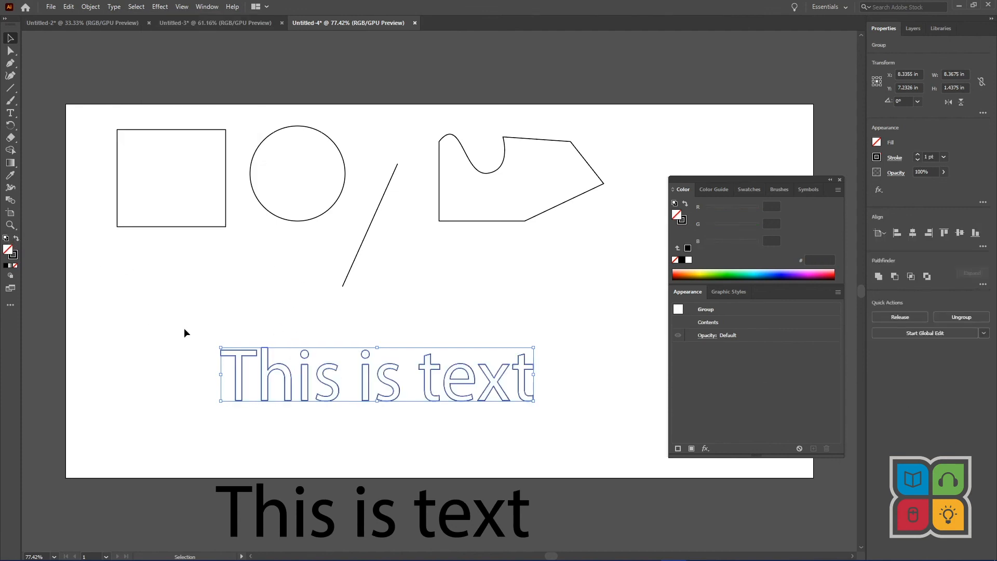
pyautogui.click(187, 329)
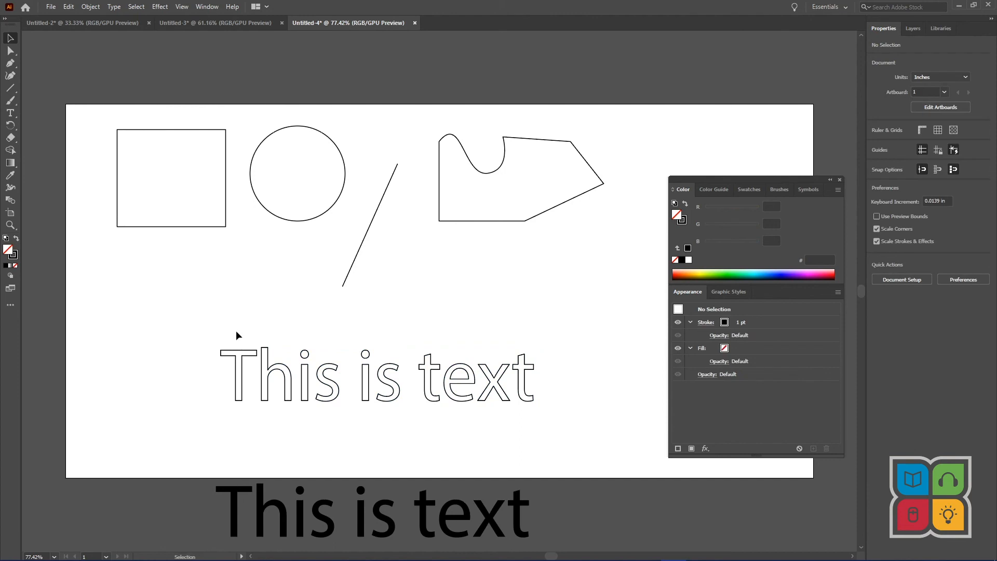
pyautogui.click(284, 379)
pyautogui.doubleClick(283, 379)
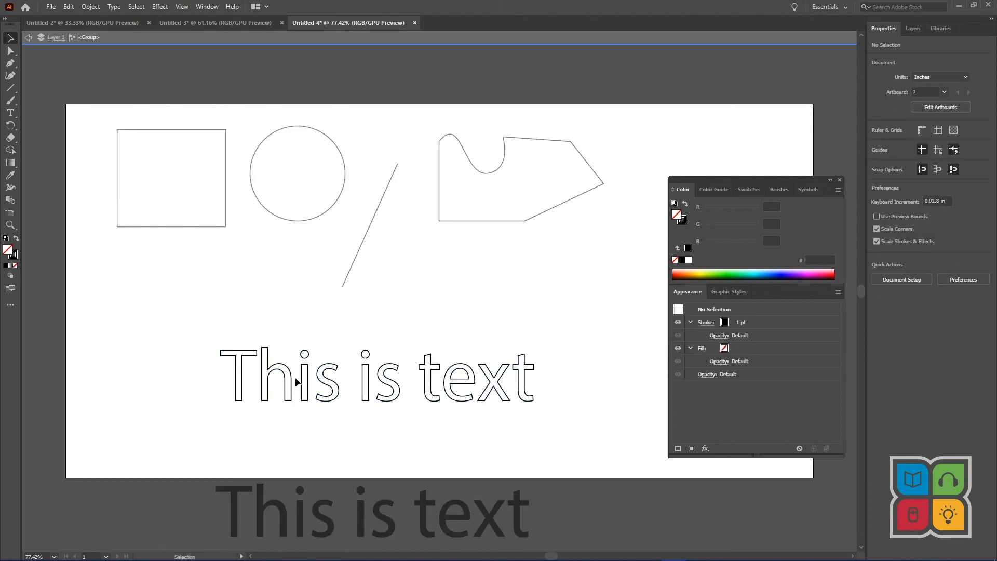
pyautogui.press('Escape')
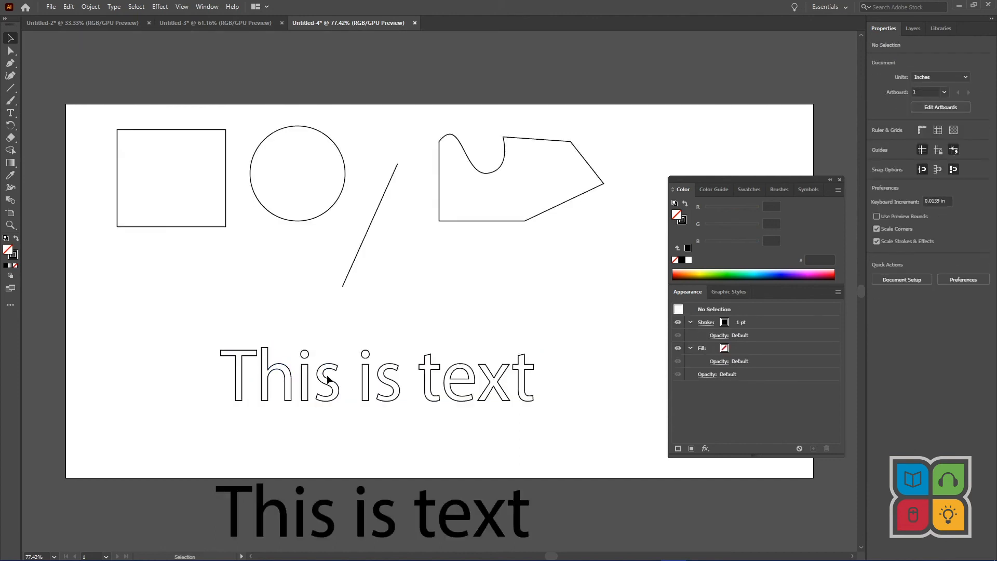
pyautogui.click(457, 383)
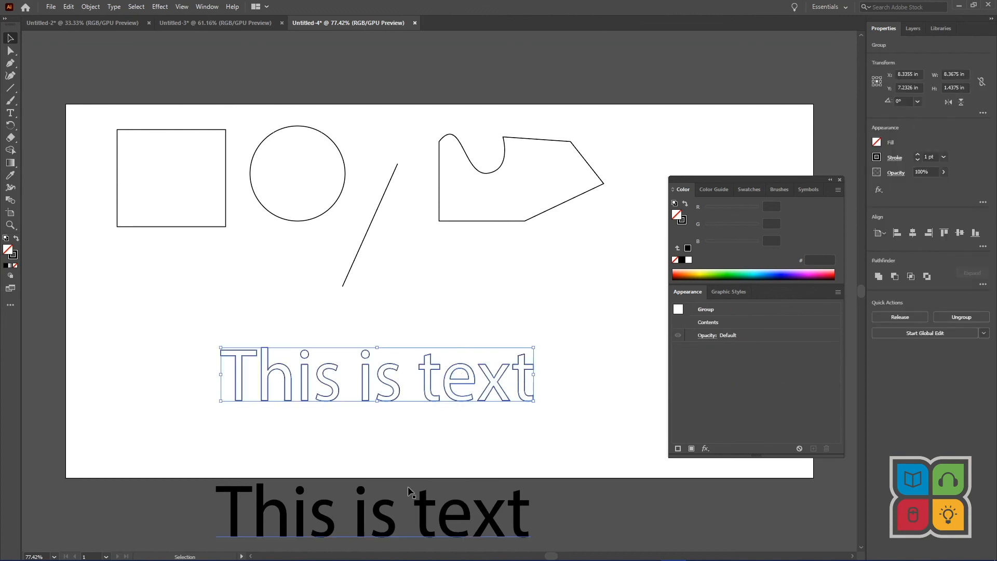
# Edit the text copy below the artboard, inserting the word "still" before "text".
pyautogui.click(362, 516)
pyautogui.doubleClick(361, 516)
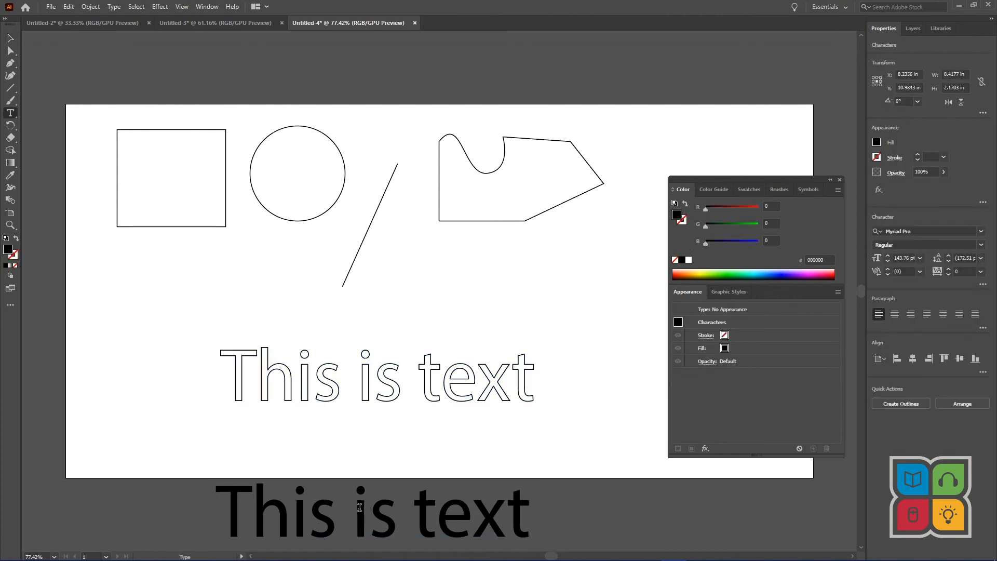
pyautogui.click(399, 513)
pyautogui.write('stilkl')
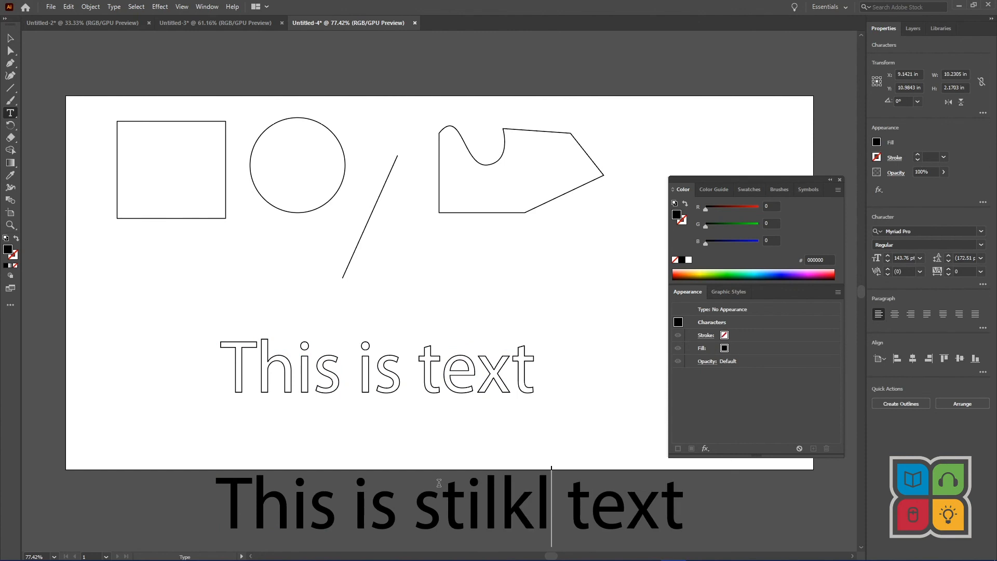
pyautogui.press('BackSpace')
pyautogui.press('BackSpace')
pyautogui.write('lso text')
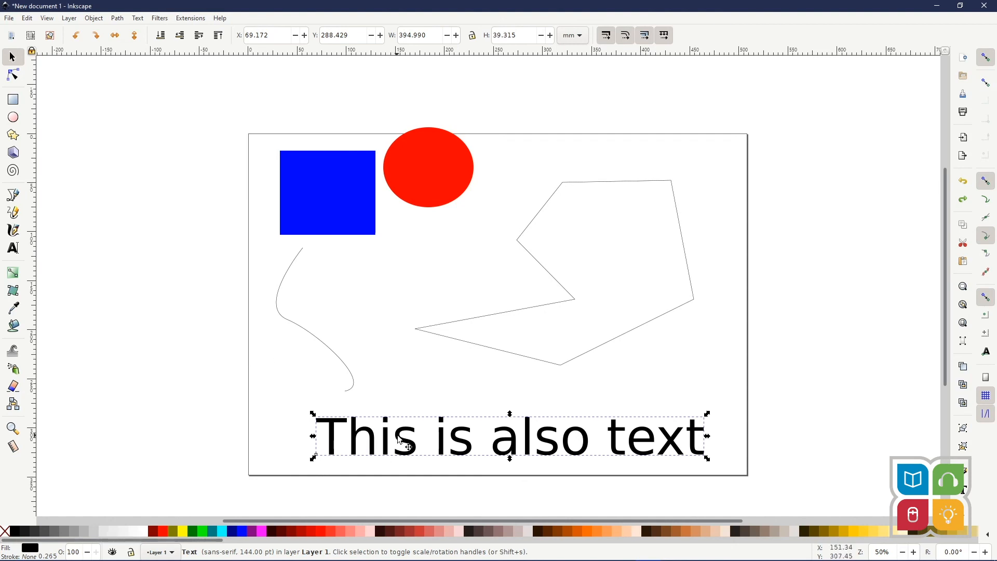
# In Inkscape, shift "This is also text" to about X 57 mm, Y 289 mm and convert it from text to paths.
pyautogui.moveTo(402, 446); pyautogui.dragTo(390, 445)
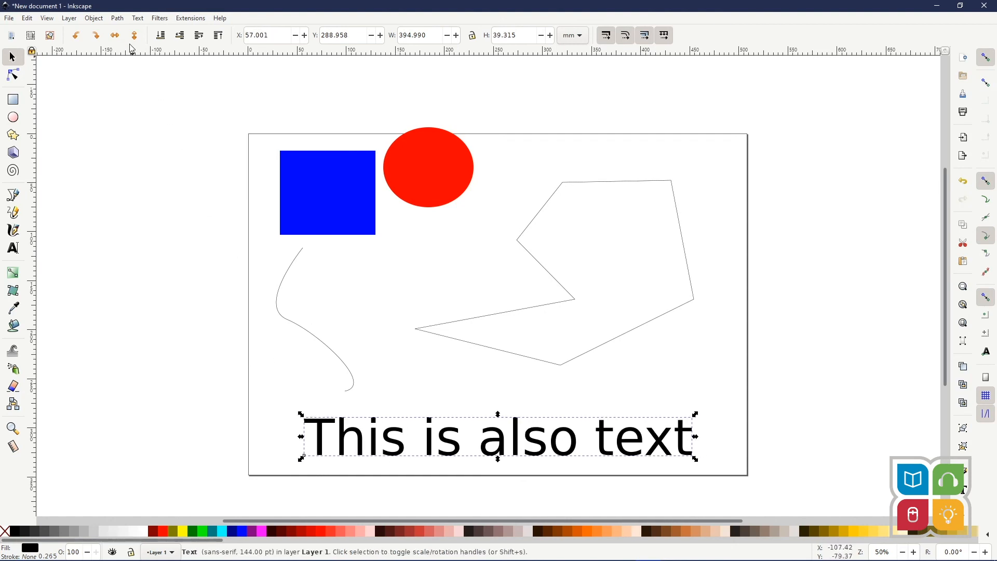
pyautogui.click(117, 21)
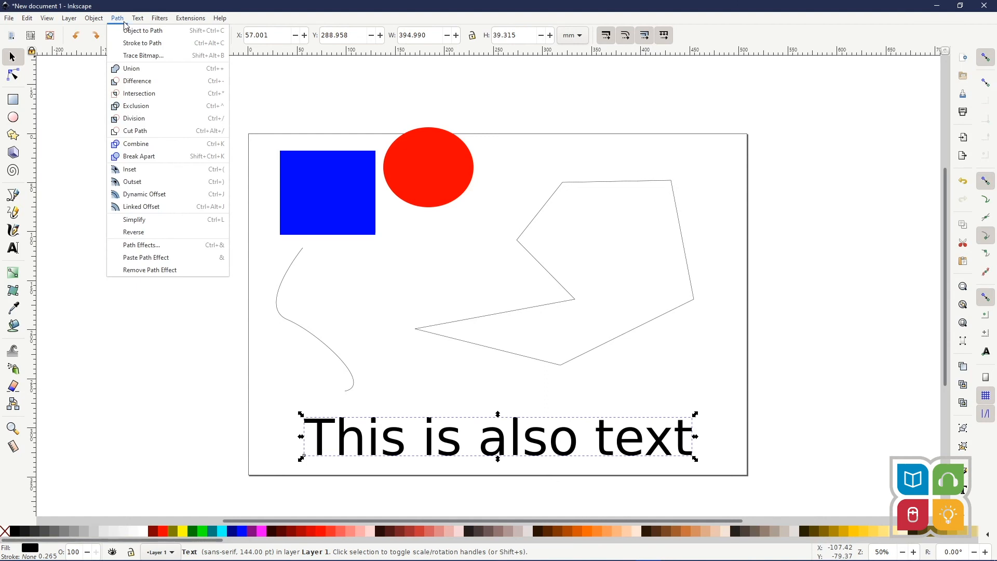
pyautogui.click(161, 35)
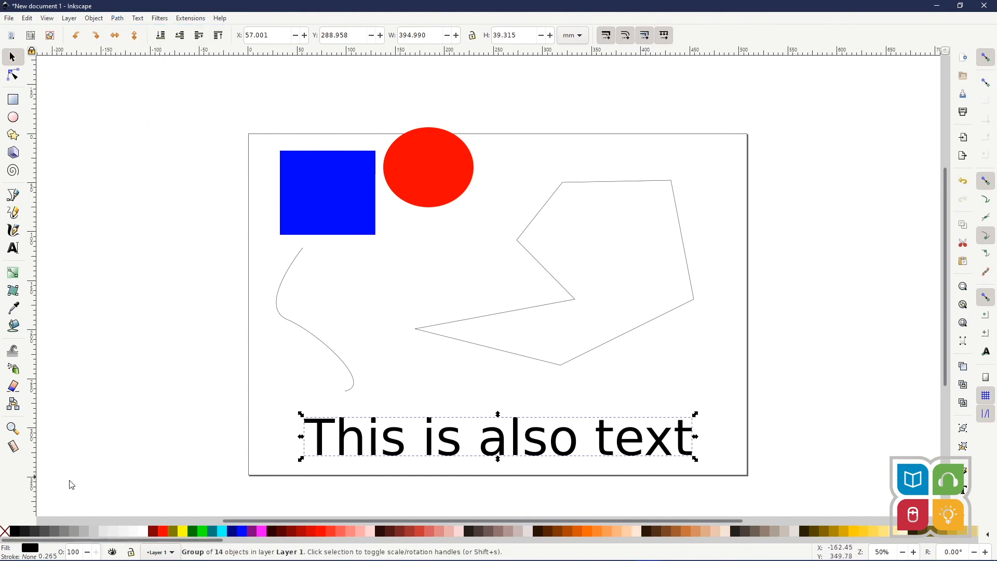
# Remove the fill from the converted text paths and give them a black stroke.
pyautogui.click(5, 532)
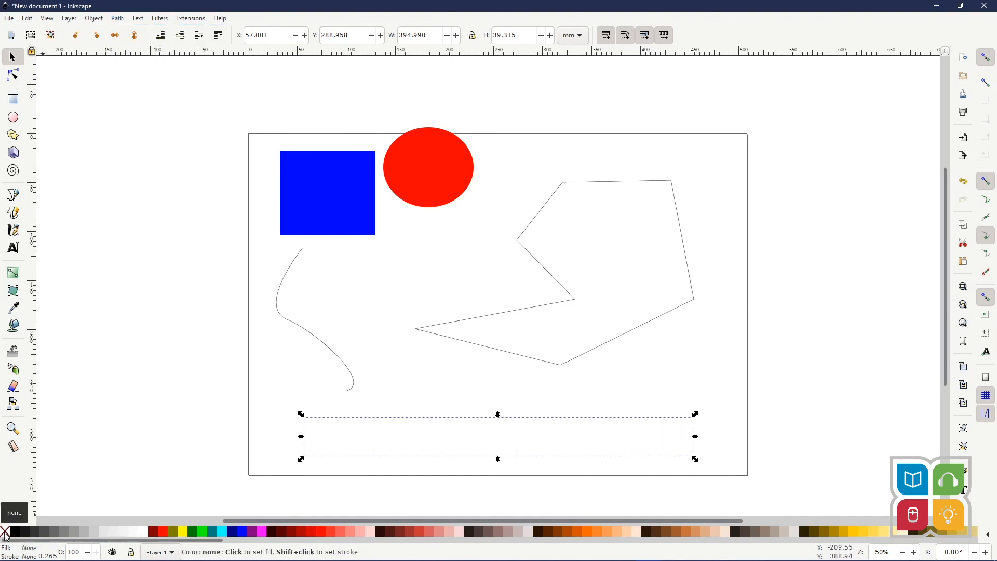
pyautogui.keyDown('shift'); pyautogui.click(17, 538); pyautogui.keyUp('shift')
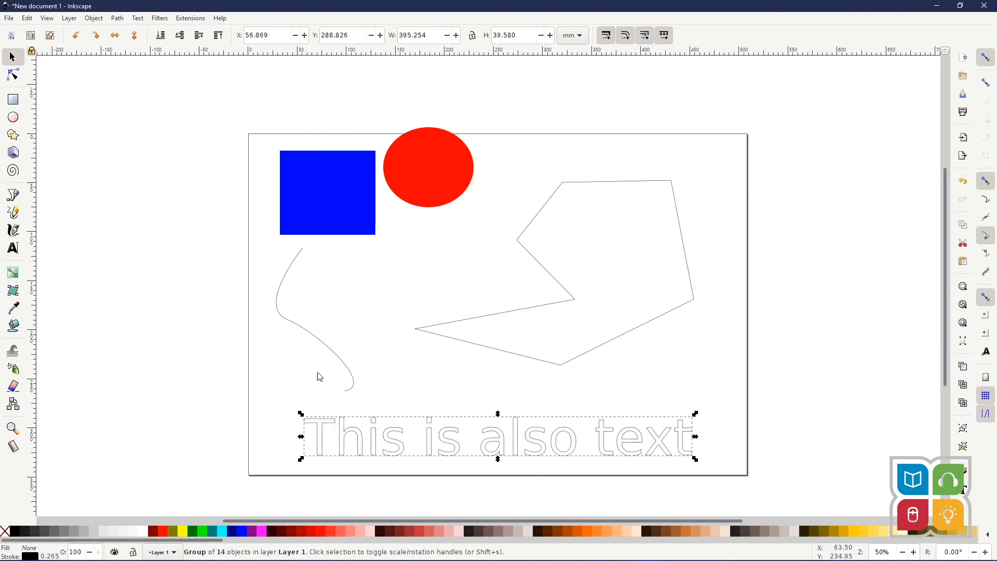
pyautogui.press('n')
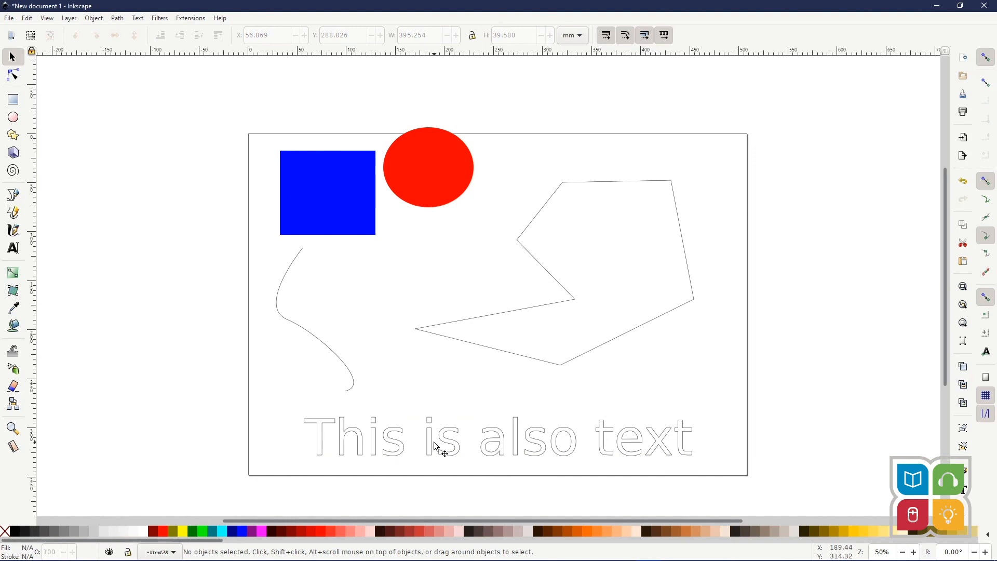
# Reshape the letter T by moving its crossbar nodes, with the right end down to about X 87 mm, Y 307 mm and the upper-left corner inward.
pyautogui.click(431, 448)
pyautogui.click(452, 442)
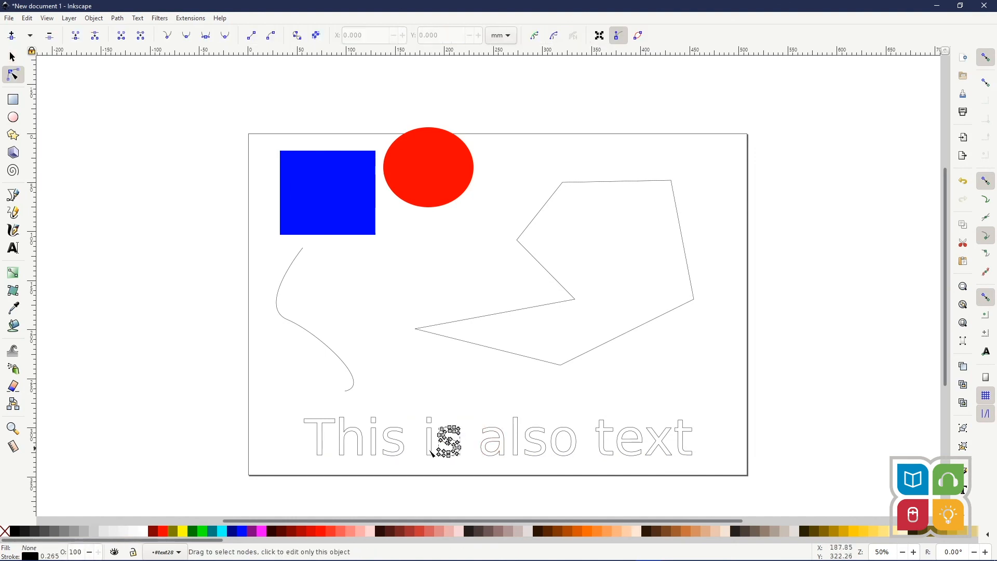
pyautogui.click(321, 449)
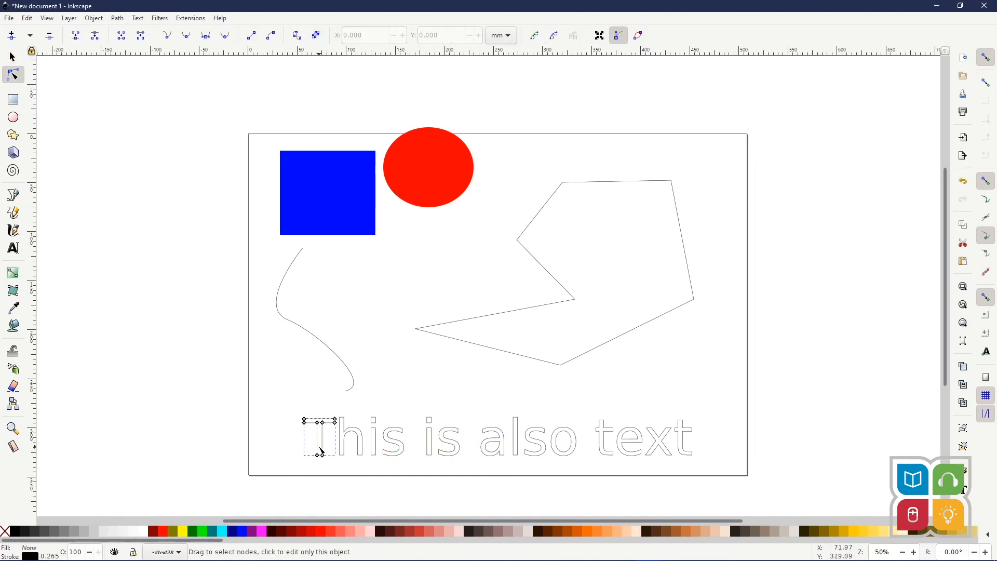
pyautogui.press('+')
pyautogui.press('+')
pyautogui.press('+')
pyautogui.press('+')
pyautogui.press('space')
pyautogui.moveTo(259, 368); pyautogui.dragTo(495, 202)
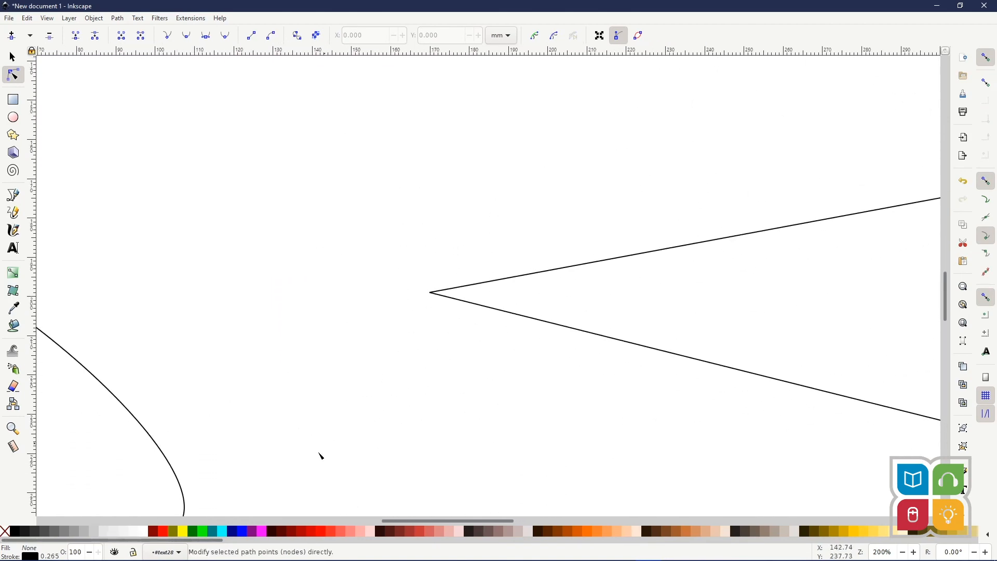
pyautogui.moveTo(320, 456); pyautogui.dragTo(516, 192)
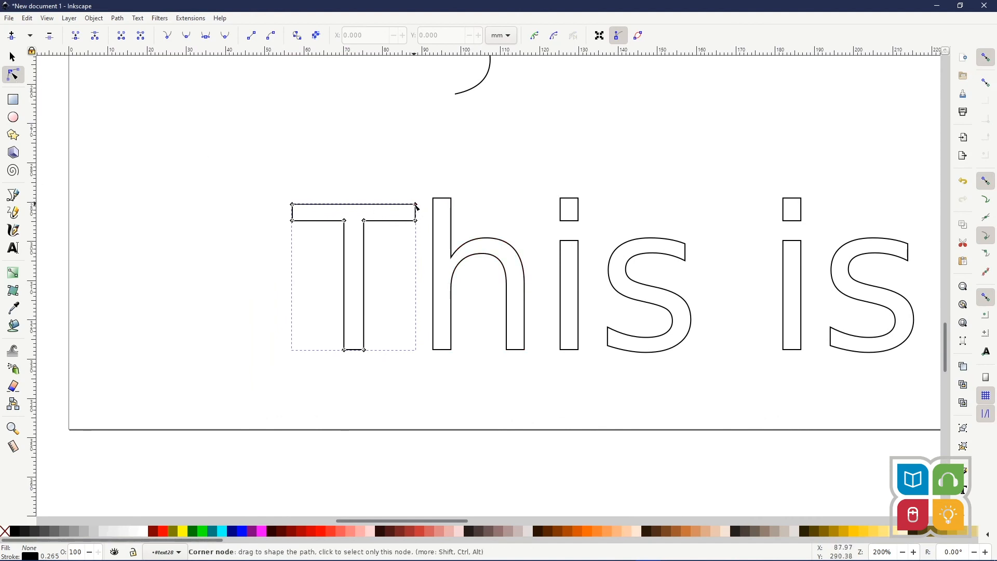
pyautogui.moveTo(416, 205)
pyautogui.mouseDown()
pyautogui.moveTo(376, 204)
pyautogui.moveTo(411, 240)
pyautogui.moveTo(412, 271)
pyautogui.mouseUp()
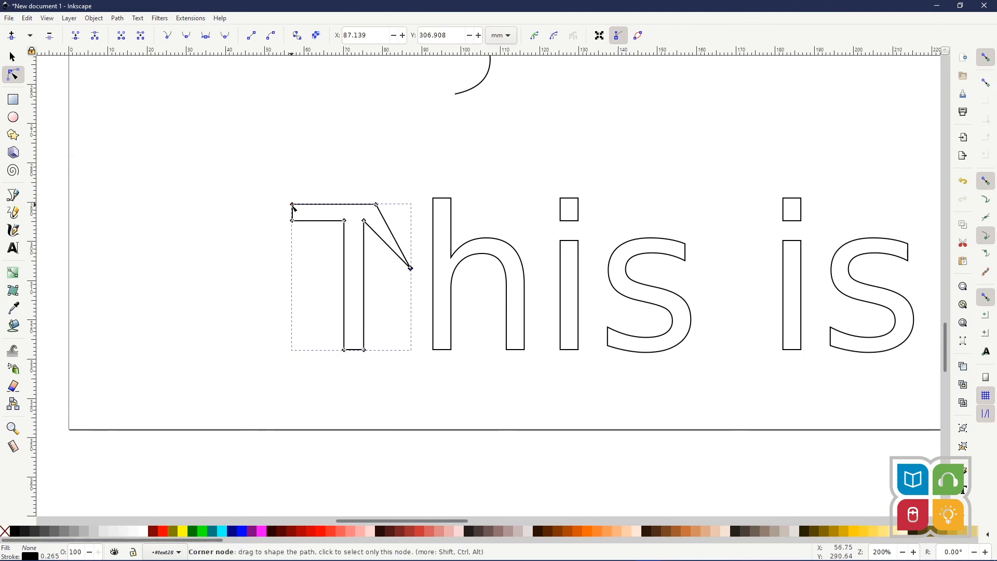
pyautogui.moveTo(292, 206); pyautogui.dragTo(311, 232)
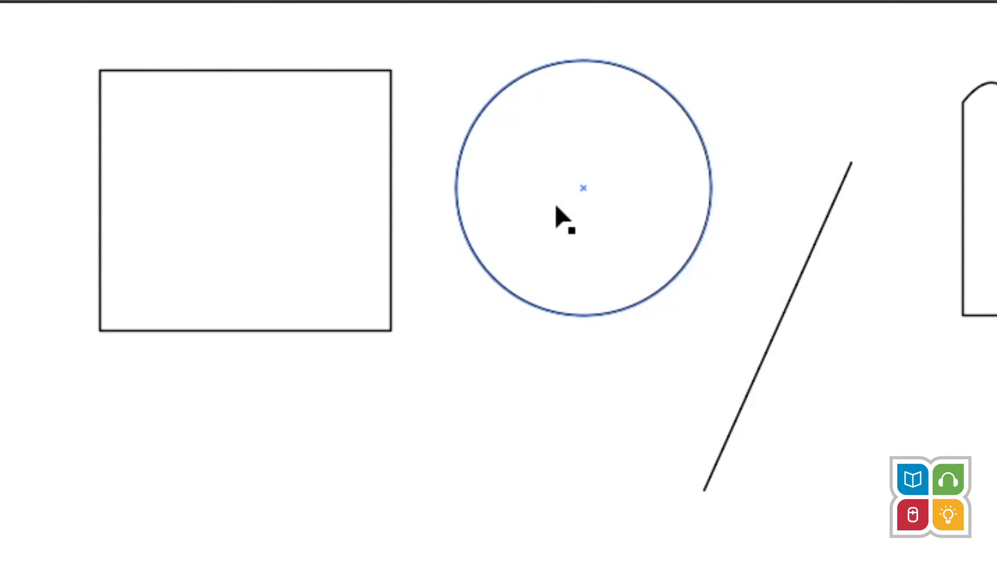
# In Illustrator, move the circle over the rectangle's upper-right part and unite the two shapes into one.
pyautogui.click(524, 75)
pyautogui.moveTo(523, 74); pyautogui.dragTo(348, 45)
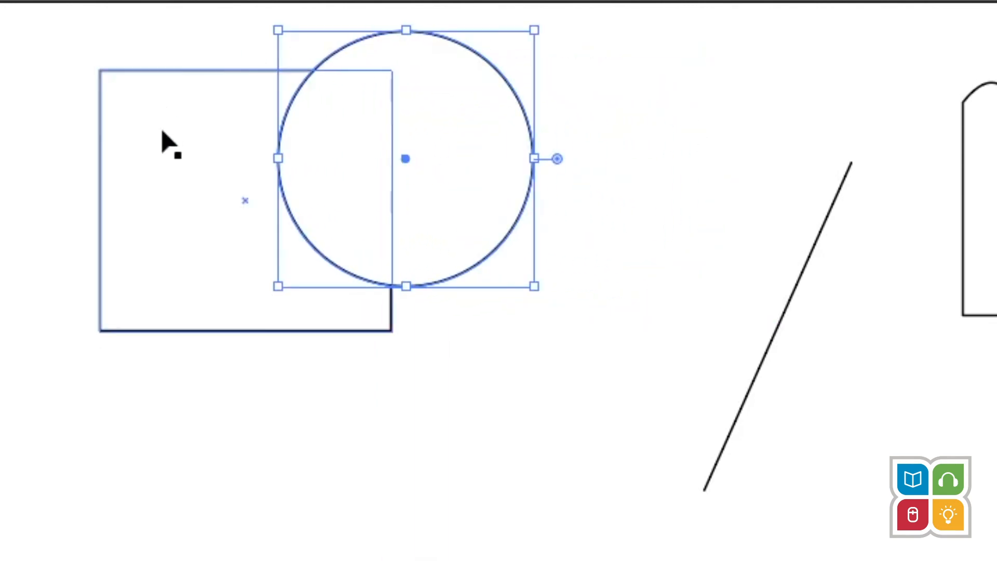
pyautogui.click(483, 374)
pyautogui.moveTo(482, 370); pyautogui.dragTo(267, 185)
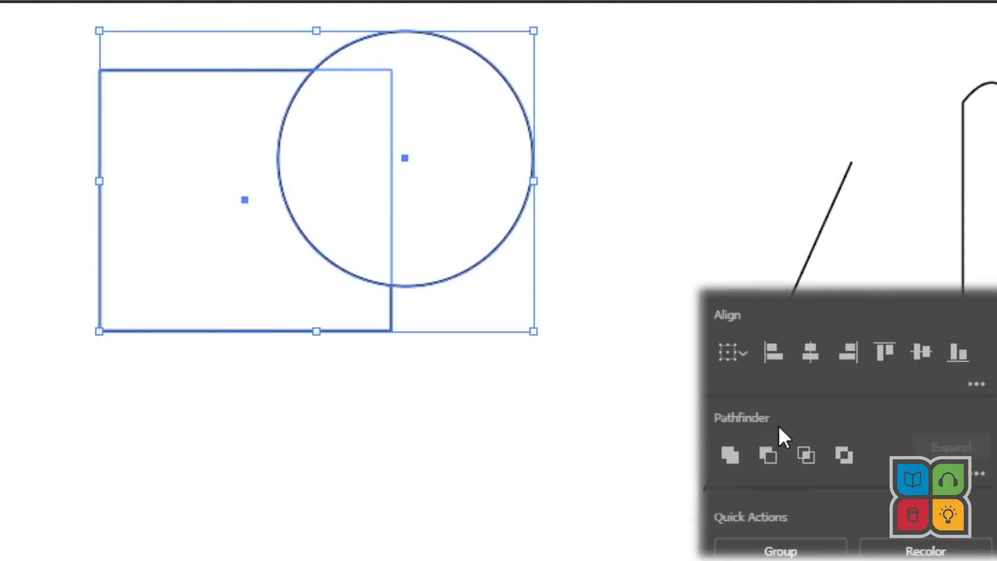
pyautogui.click(731, 459)
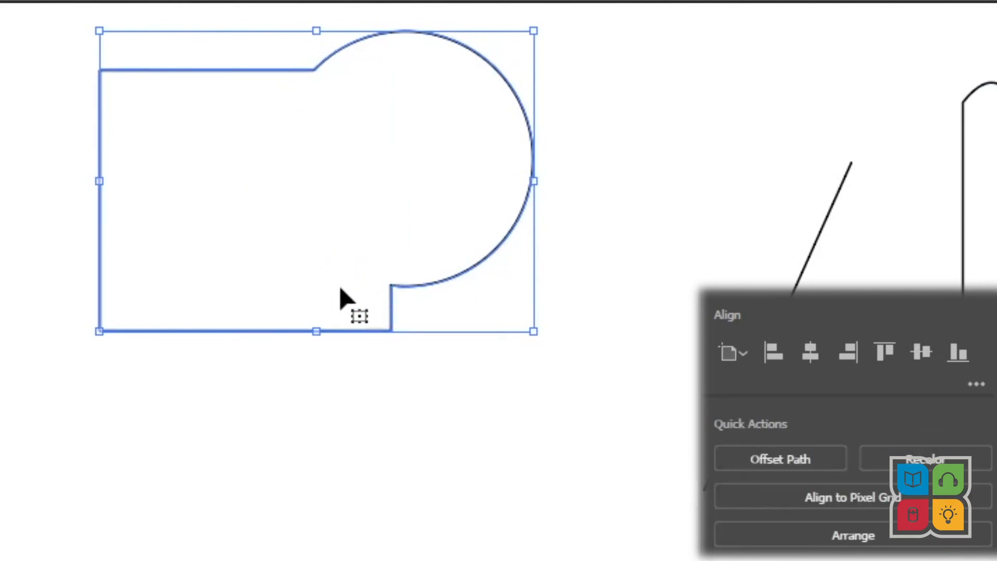
# Undo the union and try Minus Front and Intersect on the overlapping rectangle and circle, undoing each.
pyautogui.hotkey('ctrl', 'z')
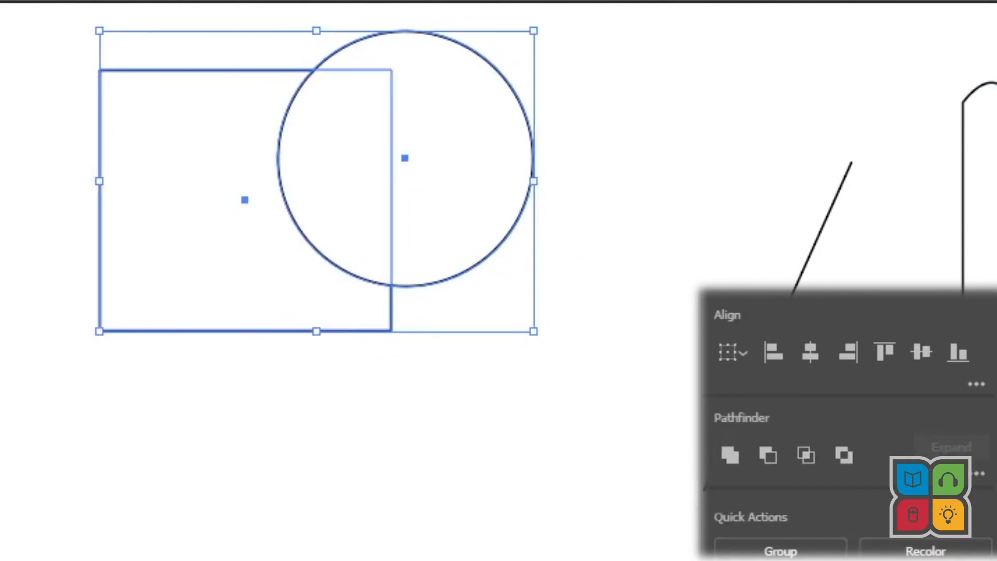
pyautogui.click(772, 453)
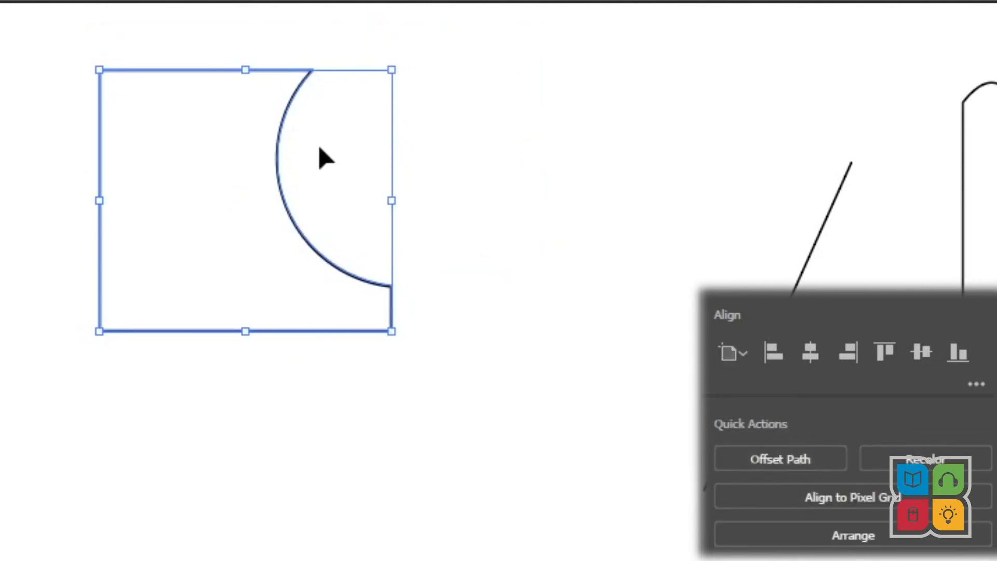
pyautogui.hotkey('ctrl', 'z')
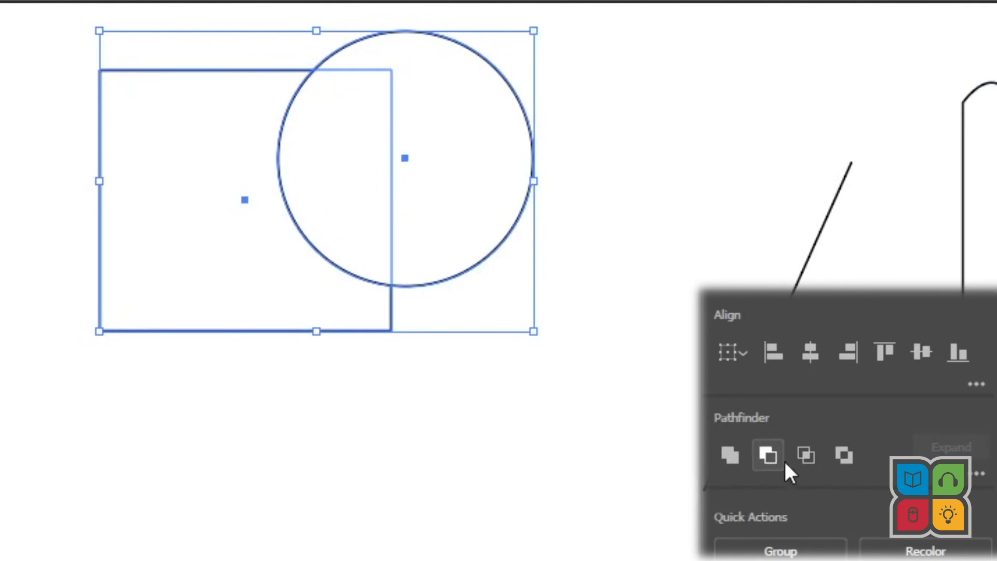
pyautogui.click(808, 457)
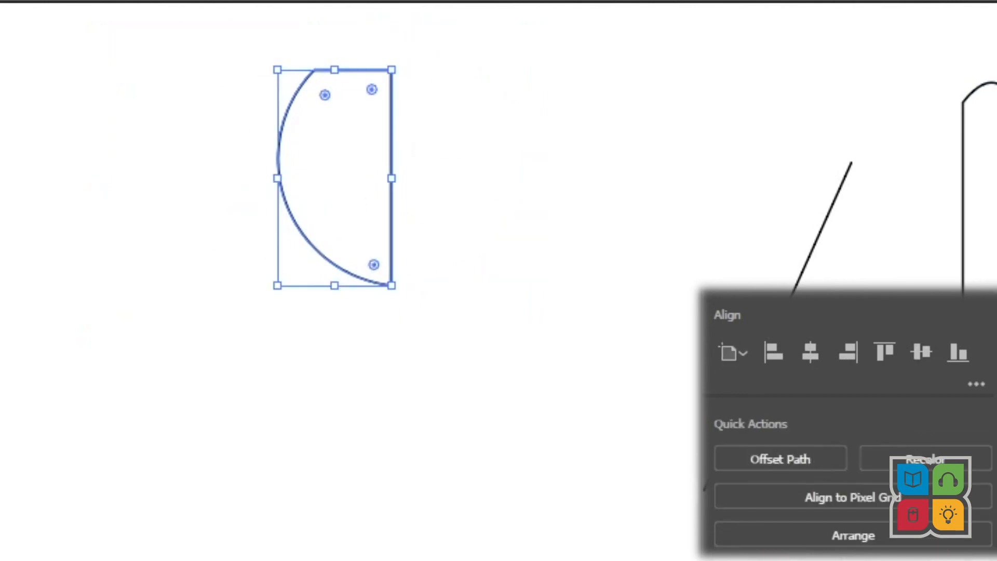
pyautogui.hotkey('ctrl', 'z')
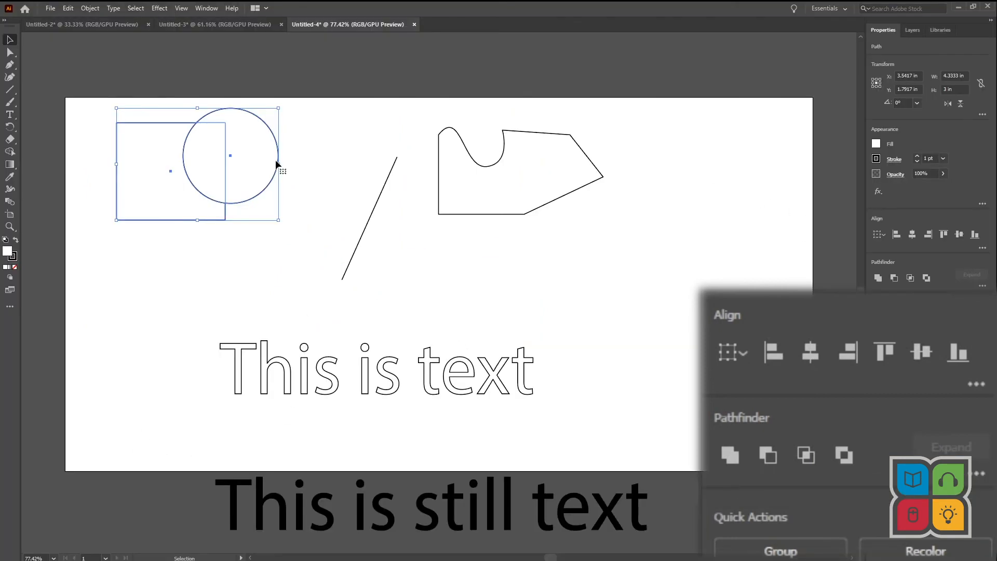
# Fill the circle with green, hex 568c6d.
pyautogui.click(560, 118)
pyautogui.click(526, 123)
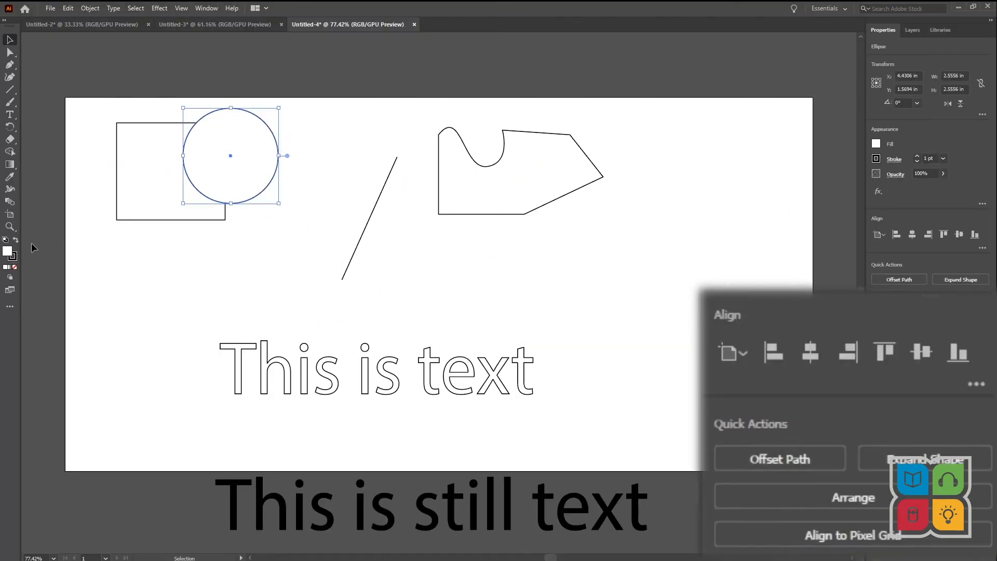
pyautogui.doubleClick(8, 251)
pyautogui.click(62, 98)
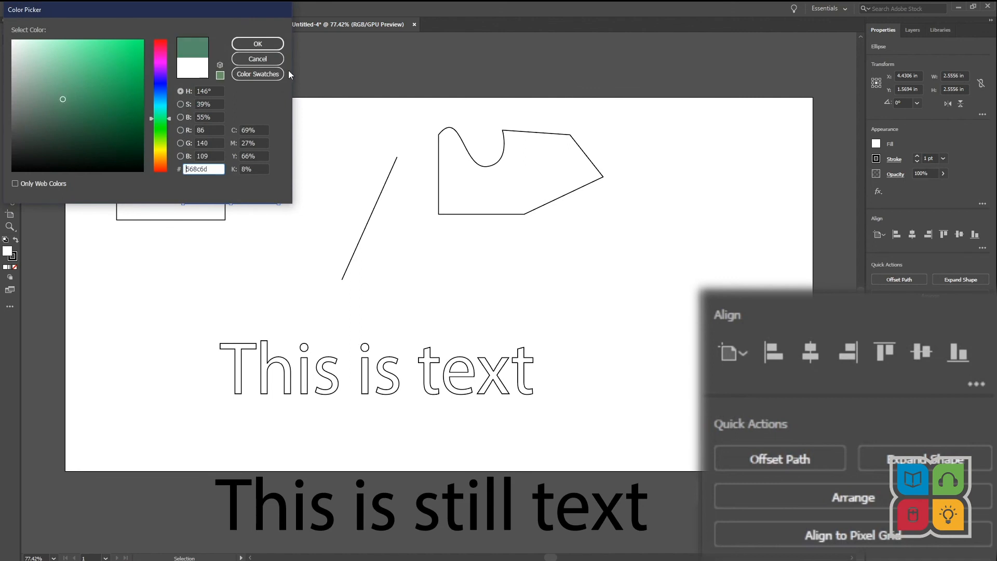
pyautogui.click(259, 46)
# Fill the rectangle behind the circle with a medium blue.
pyautogui.click(147, 129)
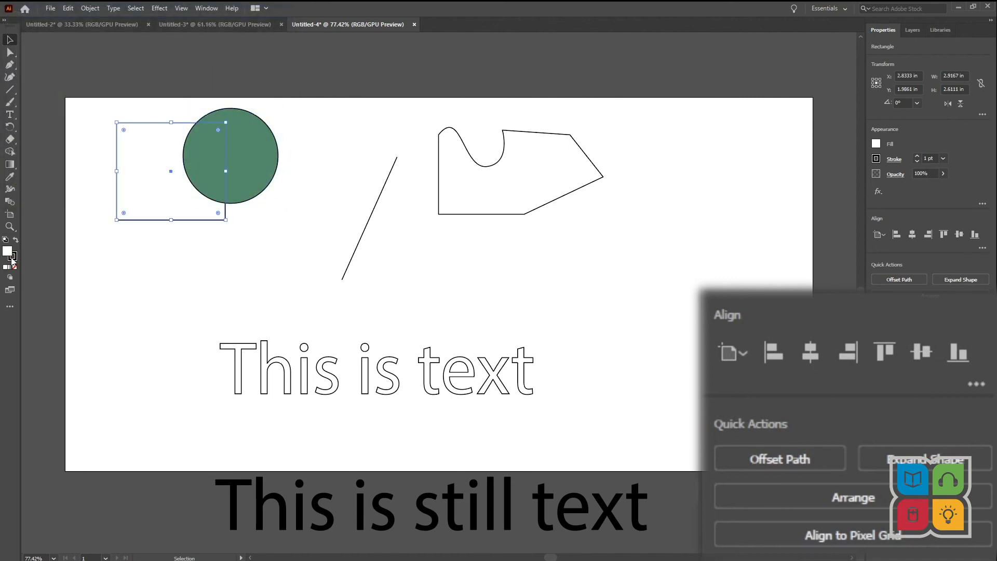
pyautogui.doubleClick(8, 252)
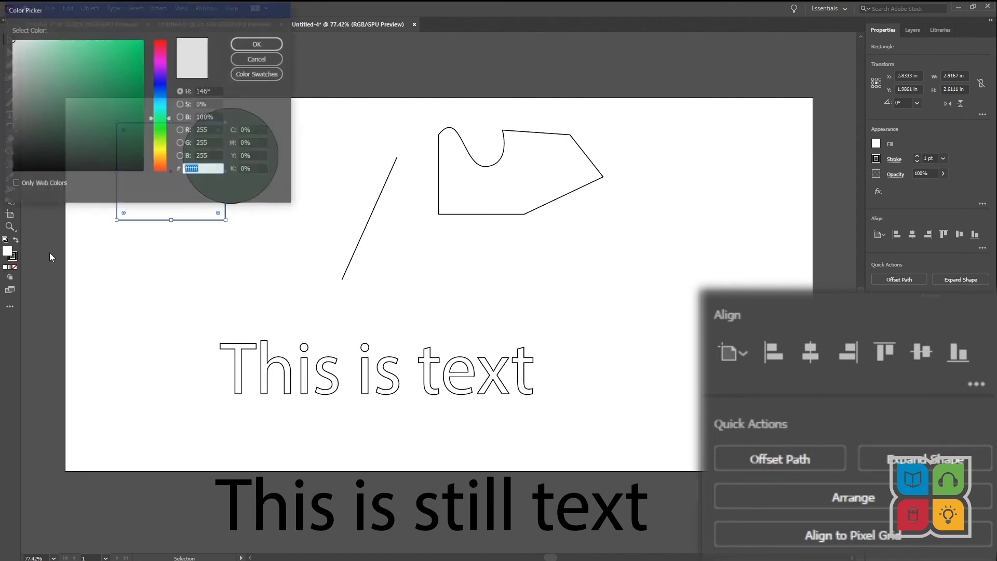
pyautogui.click(162, 82)
pyautogui.click(258, 43)
pyautogui.click(318, 138)
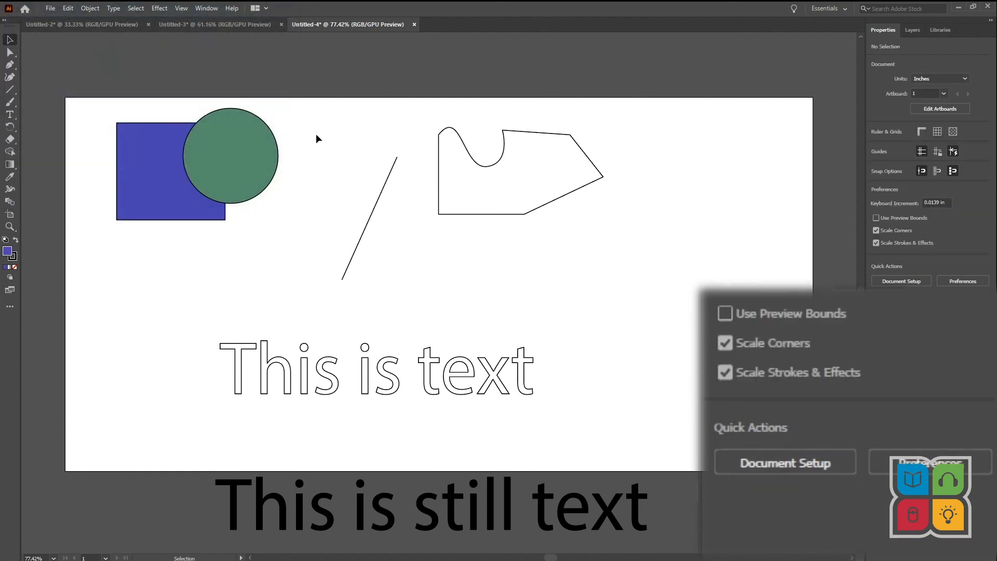
# Combine the rectangle and circle with the Exclude operation so their overlap is cut out.
pyautogui.moveTo(318, 138); pyautogui.dragTo(154, 200)
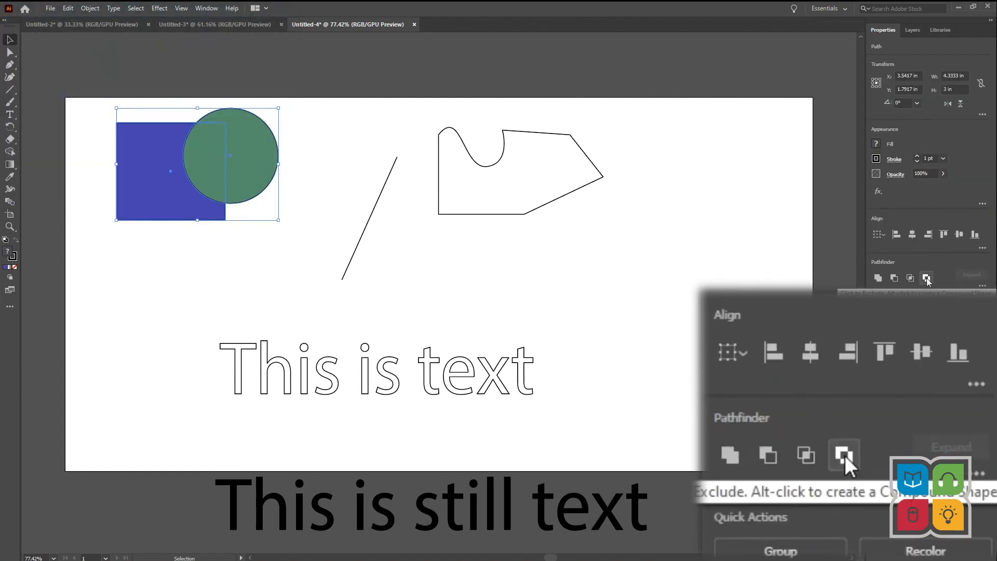
pyautogui.click(927, 279)
pyautogui.click(325, 136)
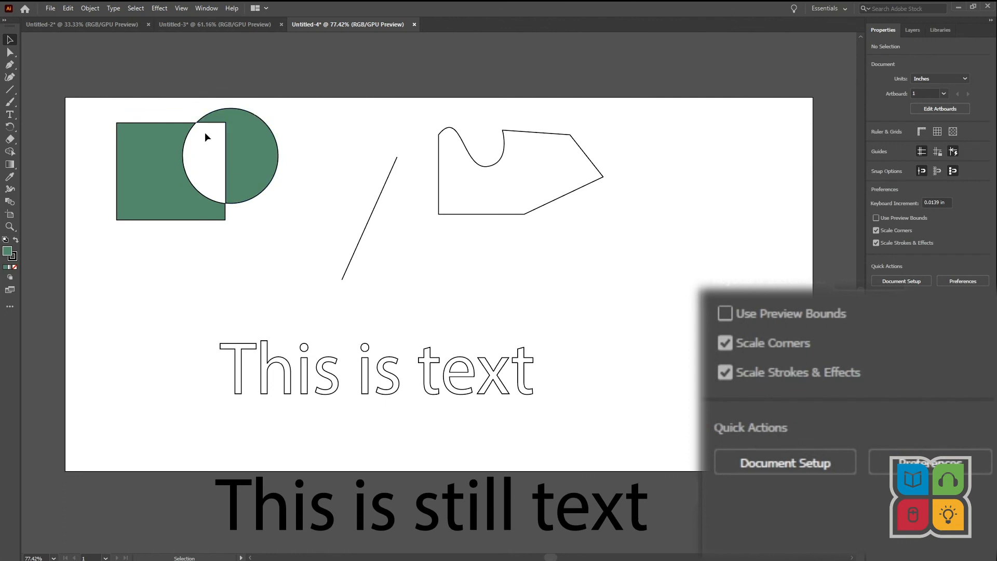
# Move the green shape over the outlined polygon, send the polygon backward, and shift the green shape to the polygon's lower right.
pyautogui.moveTo(254, 156); pyautogui.dragTo(542, 156)
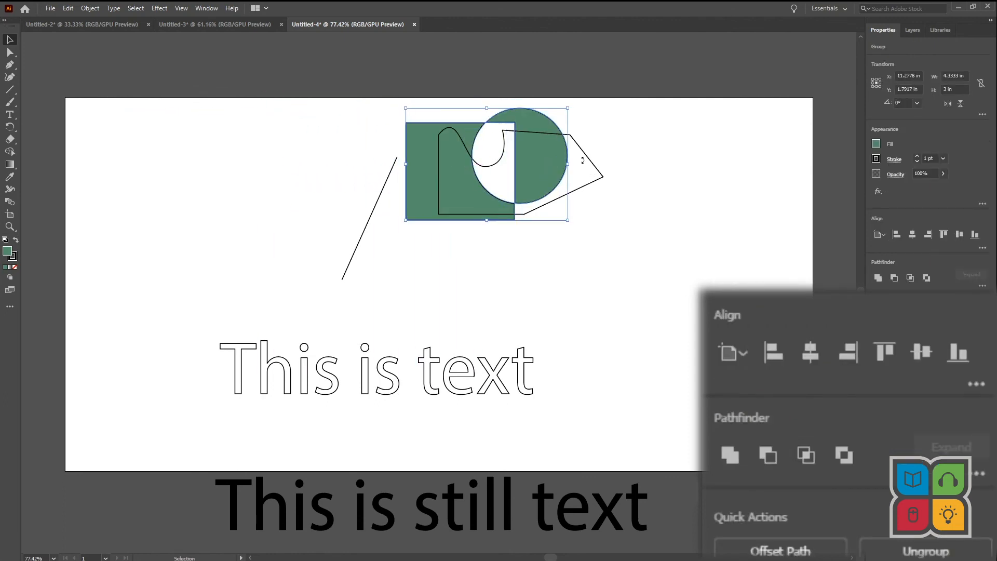
pyautogui.click(597, 165)
pyautogui.hotkey('ctrl', '[')
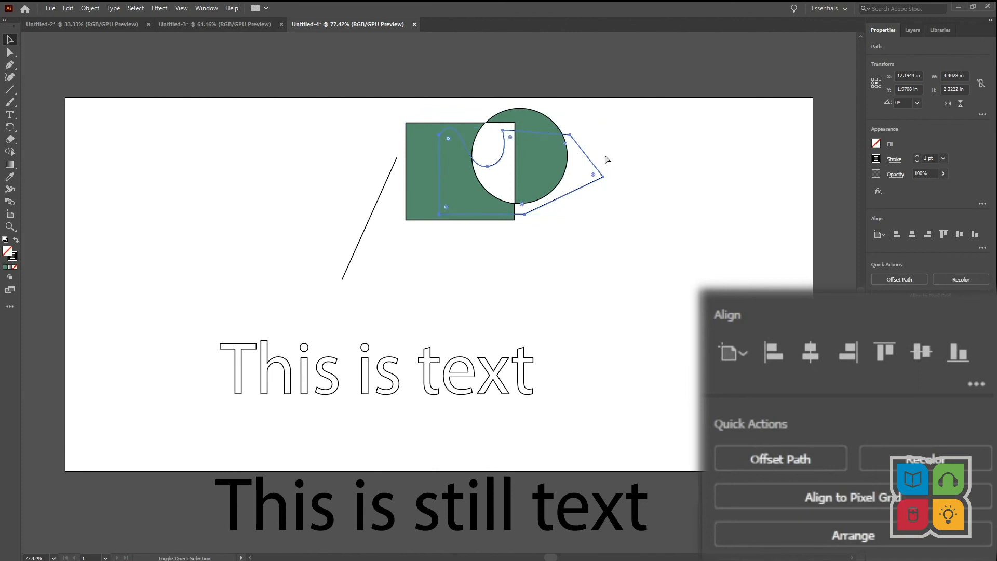
pyautogui.click(607, 158)
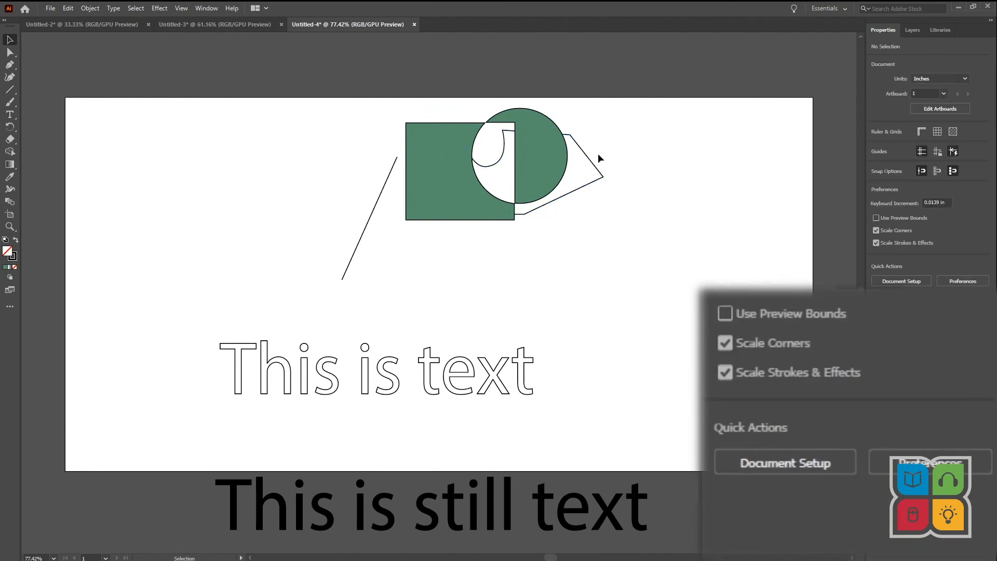
pyautogui.moveTo(554, 151); pyautogui.dragTo(696, 295)
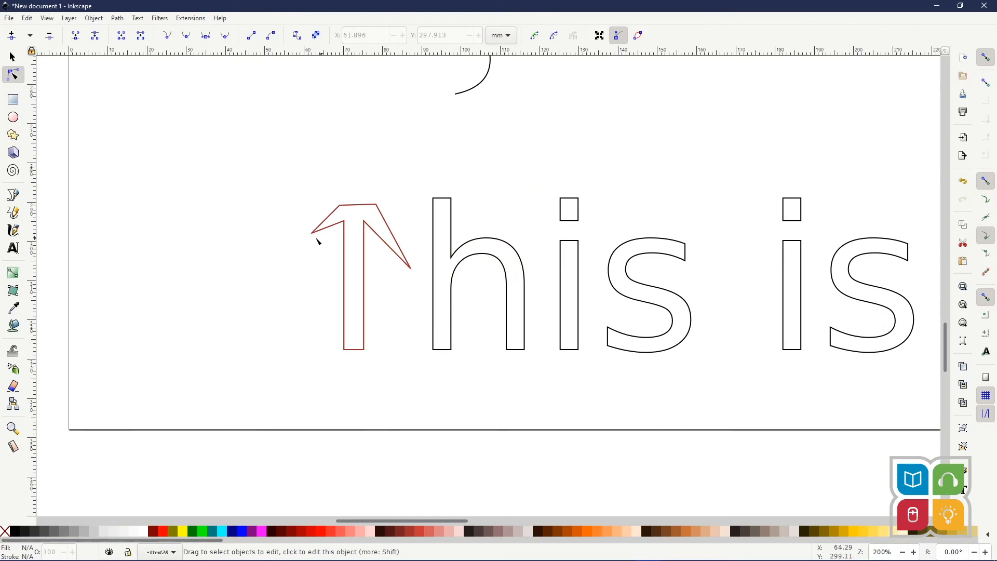
# In Inkscape, draw a rectangle about 23.4 by 25.1 mm left of the text and a circle about 20.4 mm wide over its upper-right corner.
pyautogui.click(318, 241)
pyautogui.click(13, 99)
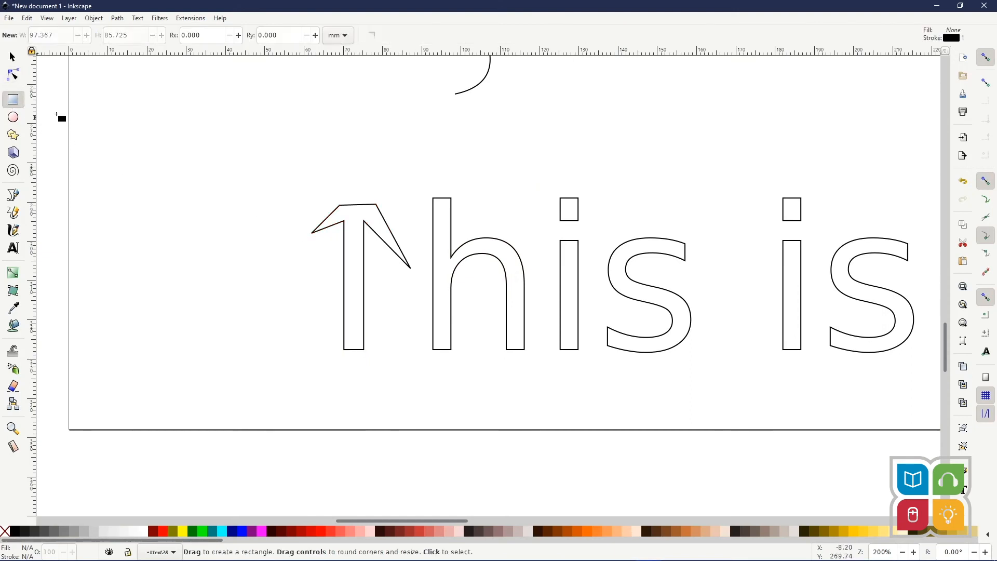
pyautogui.moveTo(124, 105); pyautogui.dragTo(217, 204)
pyautogui.press('e')
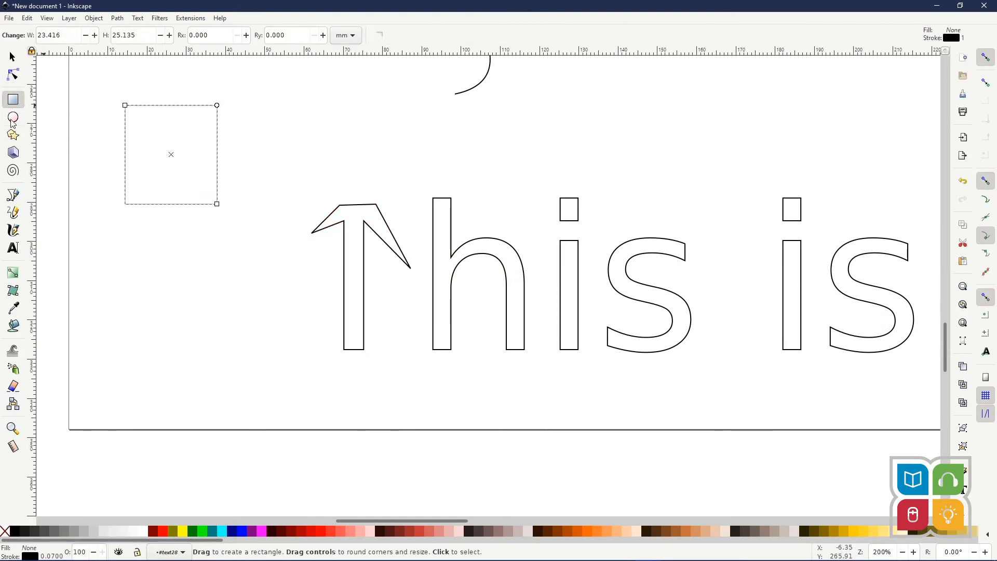
pyautogui.moveTo(183, 148); pyautogui.dragTo(179, 172)
# Try a Union of the rectangle and the circle, and undo it.
pyautogui.click(12, 57)
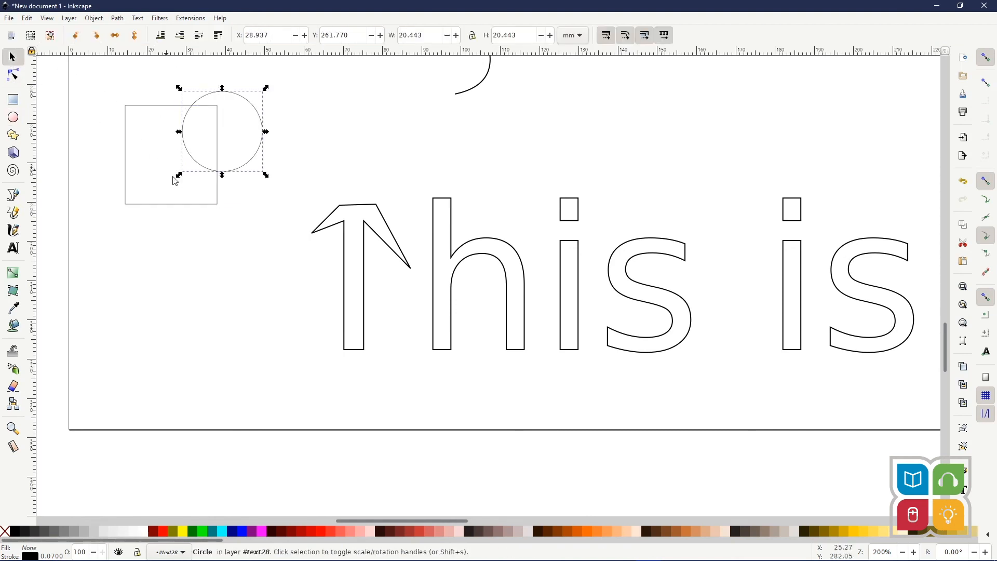
pyautogui.keyDown('shift'); pyautogui.click(217, 200); pyautogui.keyUp('shift')
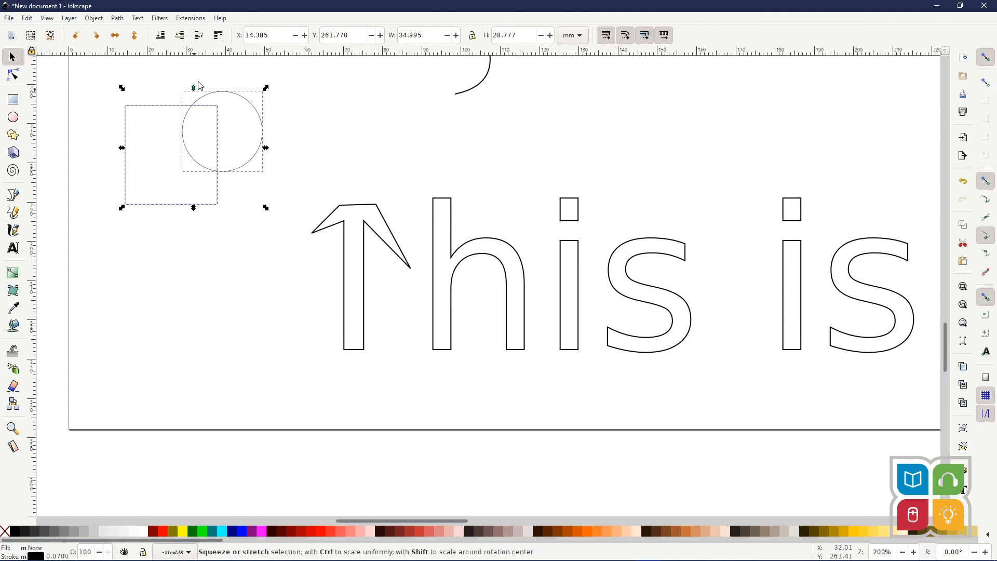
pyautogui.click(116, 19)
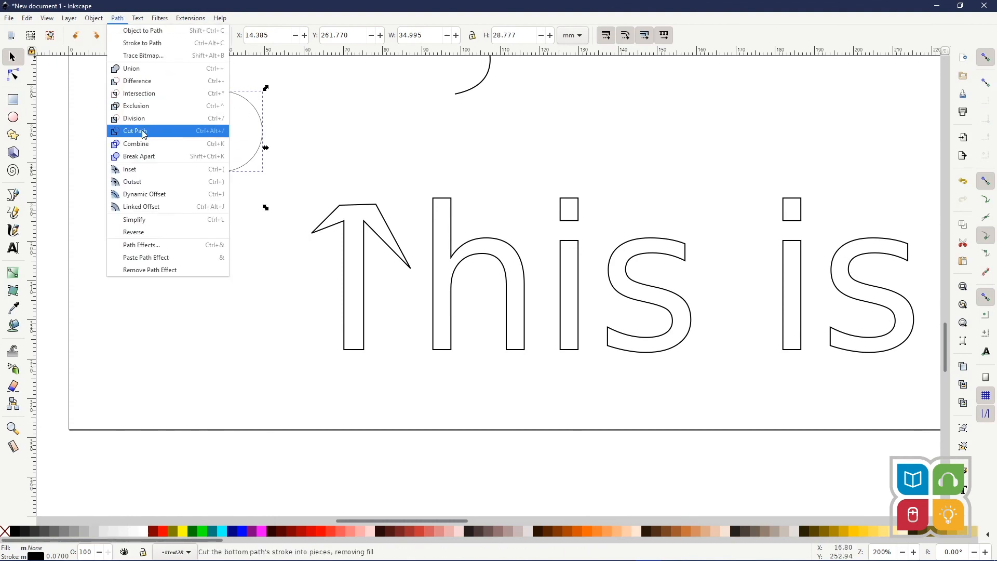
pyautogui.click(147, 70)
pyautogui.hotkey('ctrl', 'z')
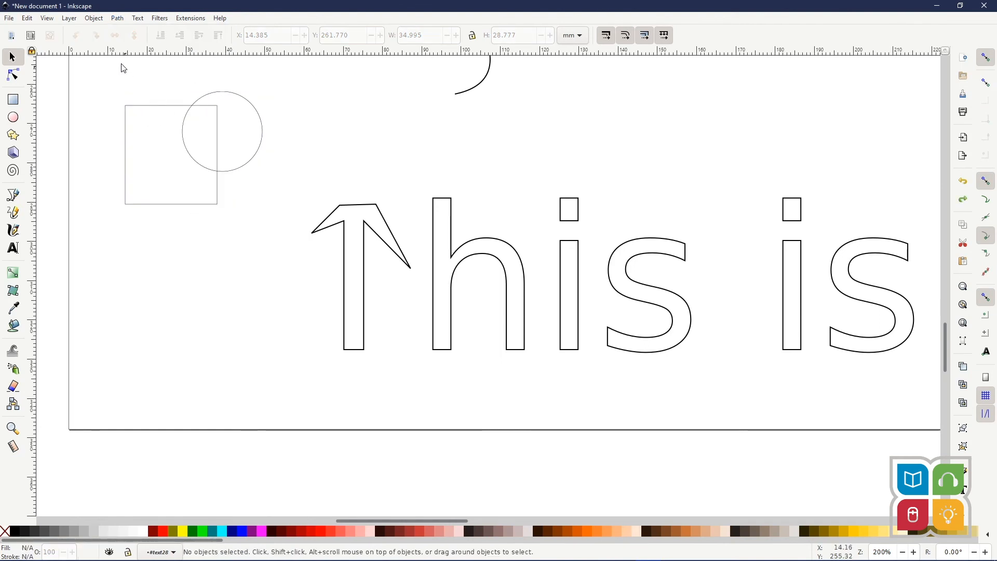
pyautogui.hotkey('ctrl', 'z')
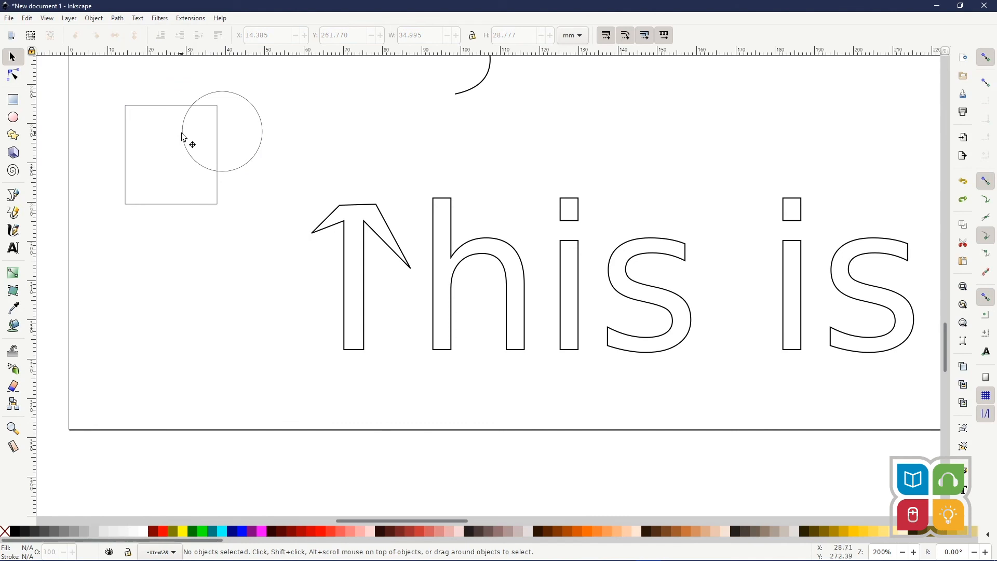
# Try a Difference that cuts the circle out of the rectangle, and undo it.
pyautogui.click(183, 140)
pyautogui.keyDown('shift'); pyautogui.click(158, 113); pyautogui.keyUp('shift')
pyautogui.click(118, 18)
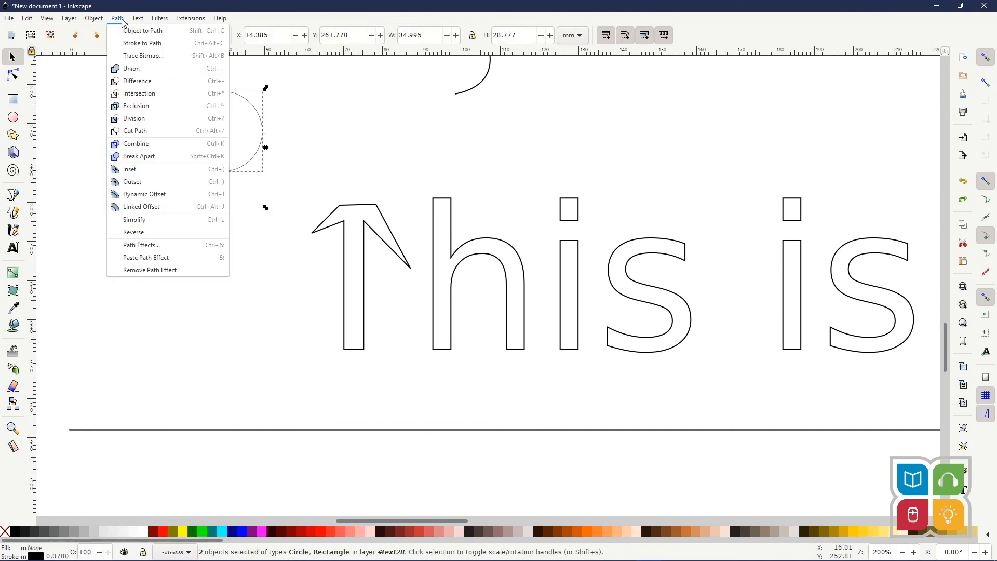
pyautogui.click(137, 81)
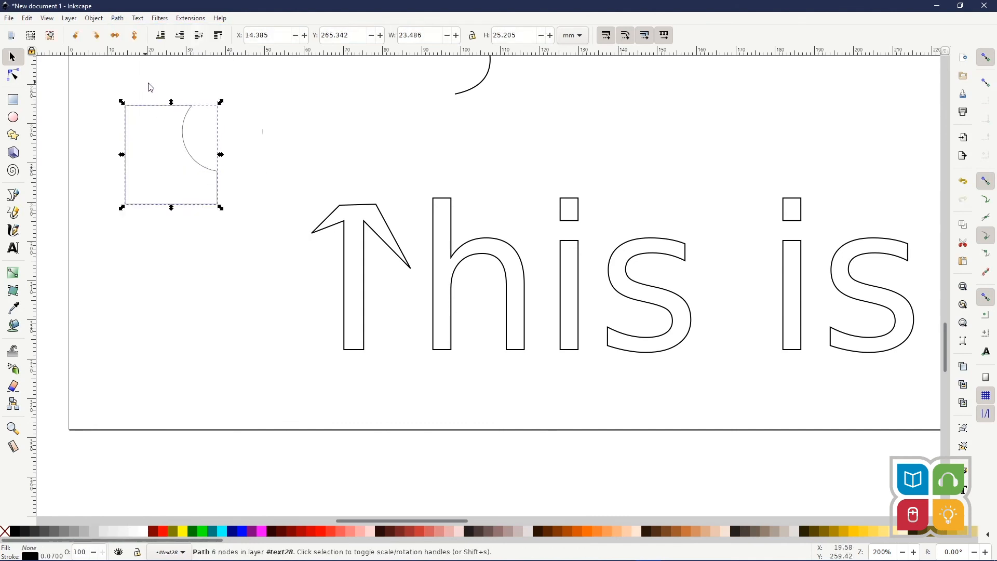
pyautogui.click(169, 82)
pyautogui.hotkey('ctrl', 'z')
# Try an Exclusion on the circle and the rectangle, and undo it.
pyautogui.click(204, 95)
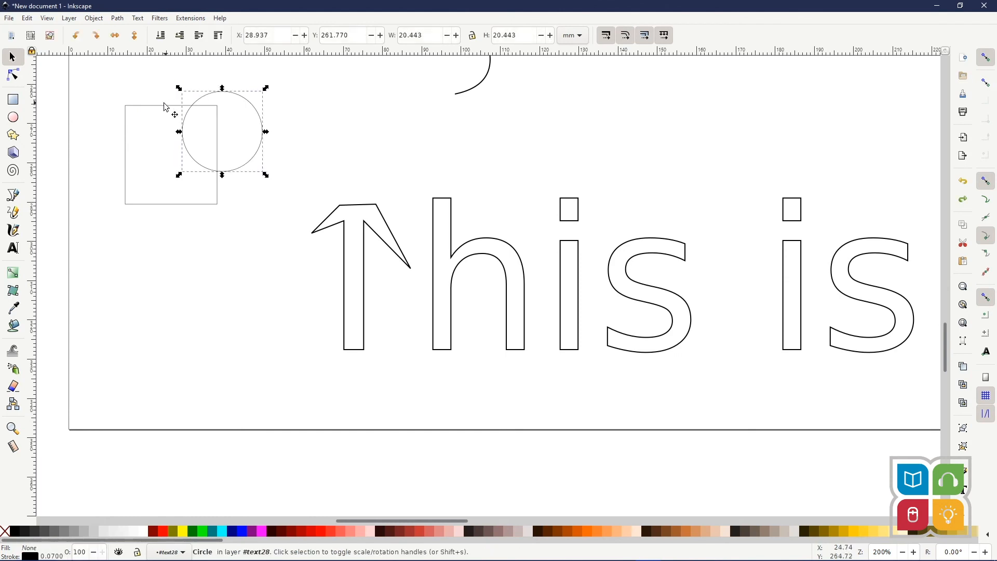
pyautogui.keyDown('shift'); pyautogui.click(165, 108); pyautogui.keyUp('shift')
pyautogui.click(118, 18)
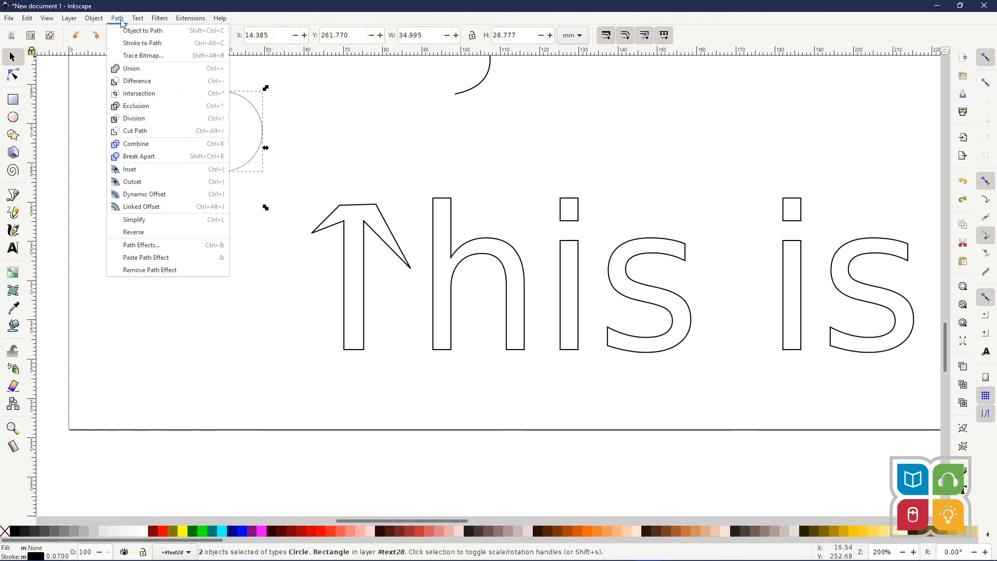
pyautogui.click(154, 107)
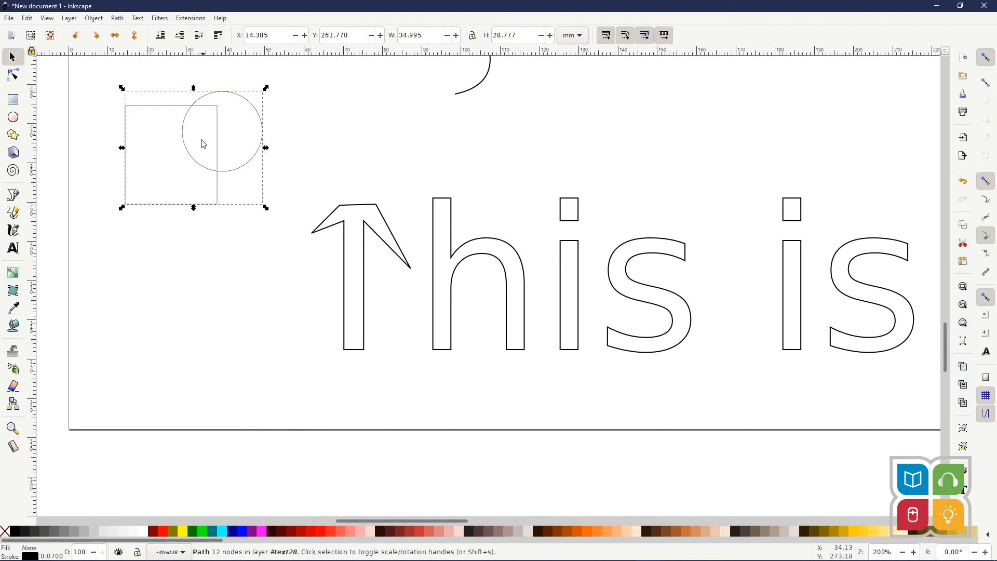
pyautogui.hotkey('ctrl', 'z')
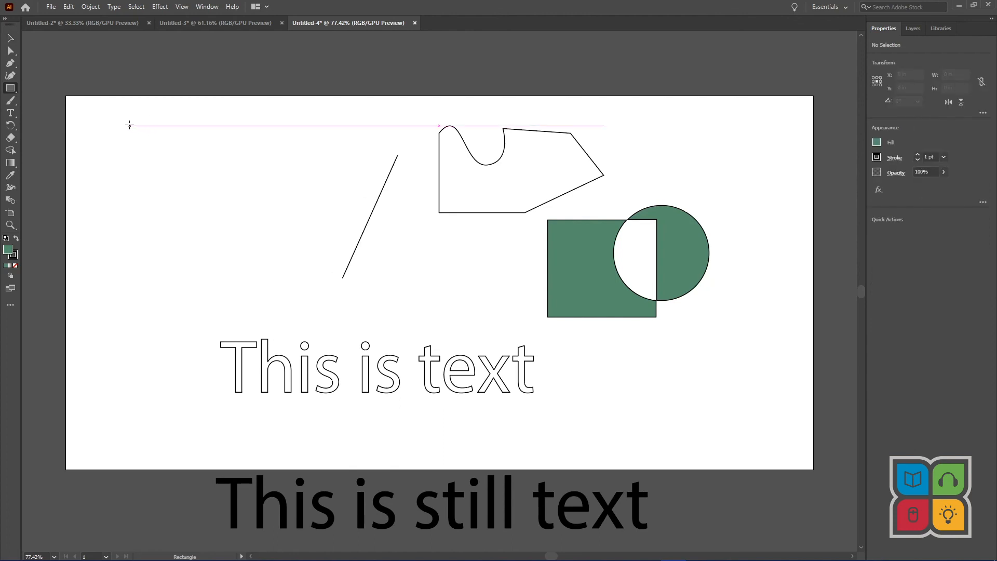
# In Illustrator, draw a green square about 0.90 by 0.92 in near the artboard's upper-left corner and copy it downward into a column of four.
pyautogui.moveTo(124, 121); pyautogui.dragTo(158, 155)
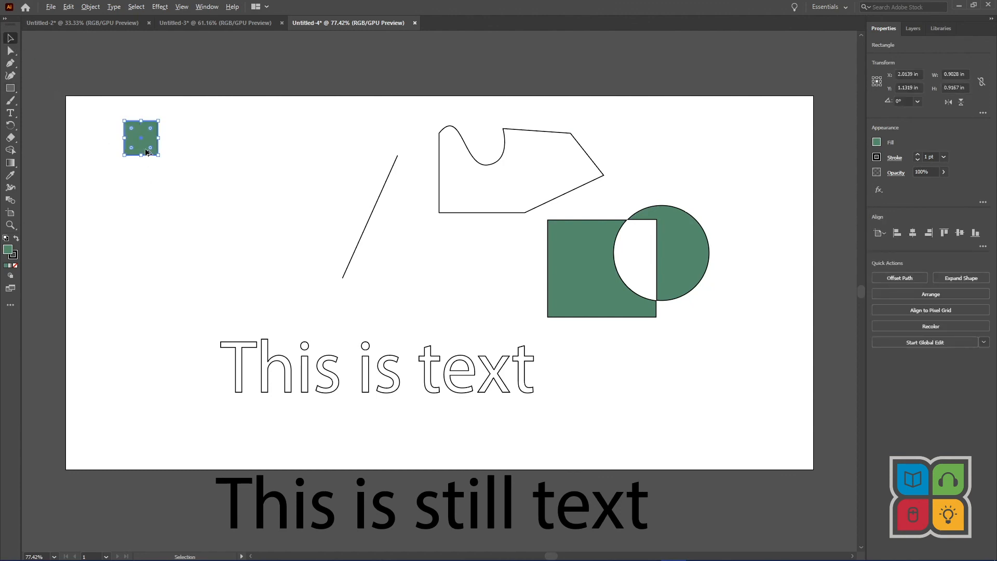
pyautogui.moveTo(144, 148); pyautogui.dragTo(141, 264)
pyautogui.click(186, 232)
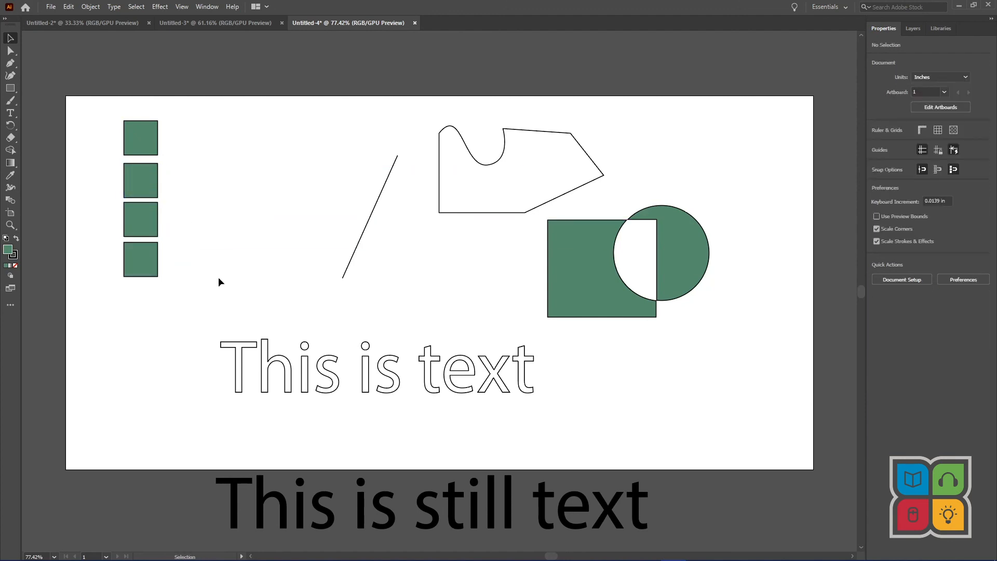
# Offset the second square to the right, to about X 2.61 in, and the third square slightly to the left.
pyautogui.moveTo(215, 281); pyautogui.dragTo(175, 183)
pyautogui.moveTo(148, 186); pyautogui.dragTo(170, 186)
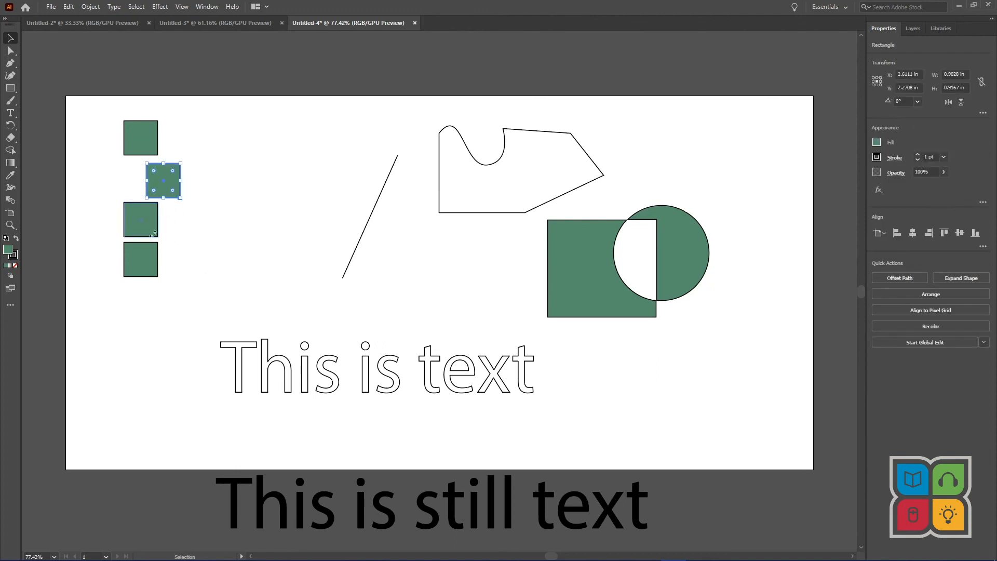
pyautogui.click(154, 234)
pyautogui.moveTo(154, 233); pyautogui.dragTo(142, 234)
pyautogui.click(204, 275)
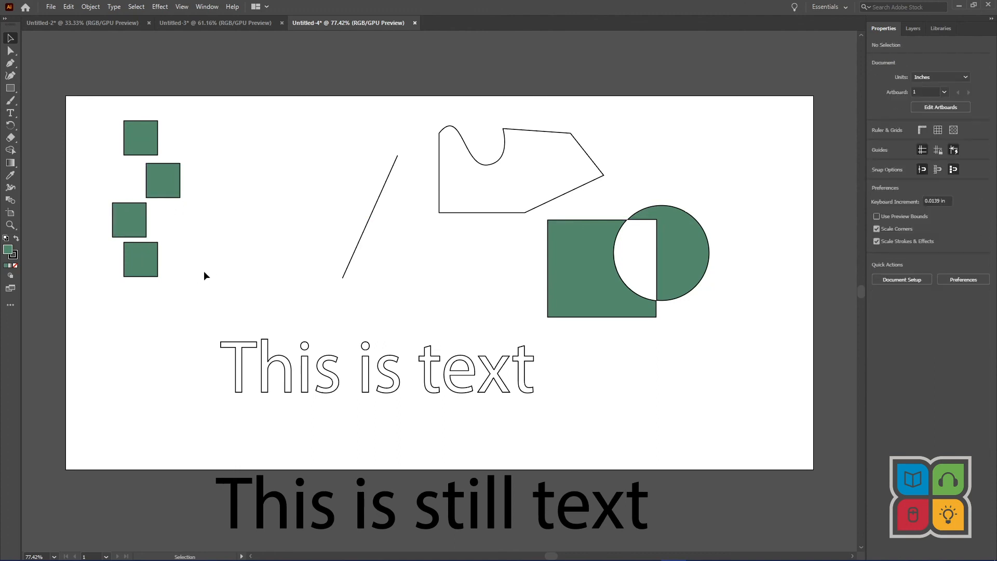
# Show the Align panel and align the four green squares on their horizontal centers and on their vertical centers.
pyautogui.moveTo(199, 291); pyautogui.dragTo(92, 109)
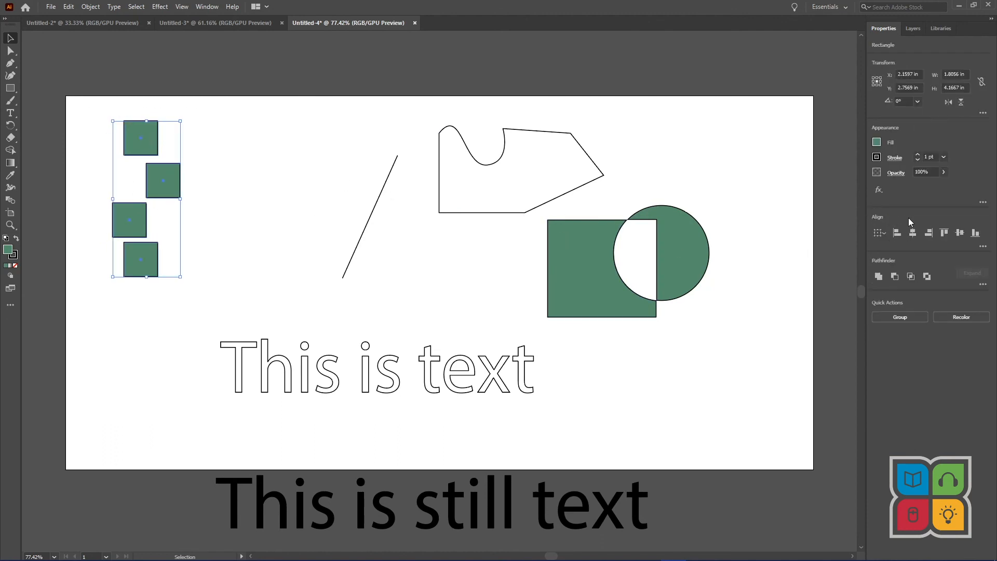
pyautogui.click(208, 6)
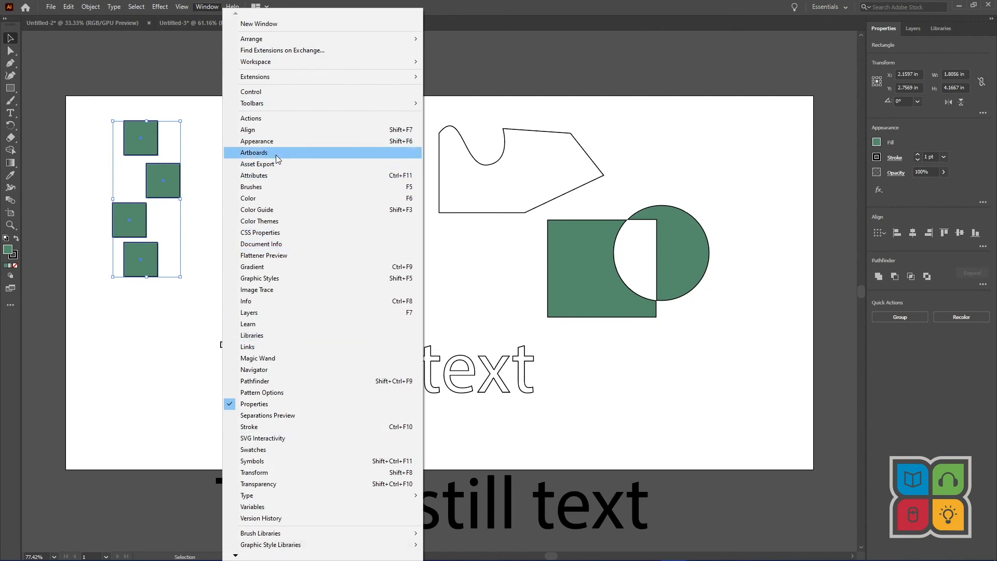
pyautogui.click(258, 129)
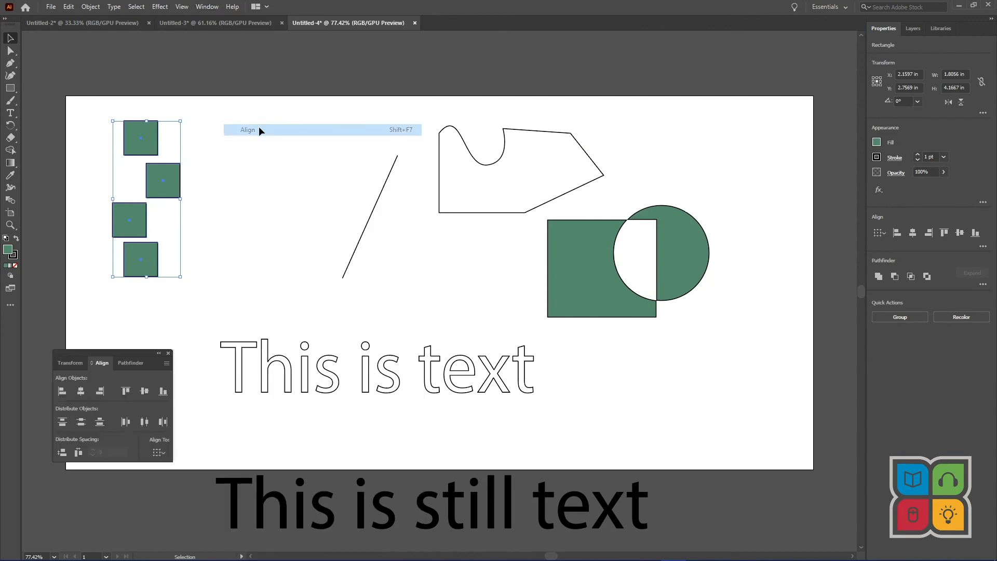
pyautogui.moveTo(126, 351); pyautogui.dragTo(769, 325)
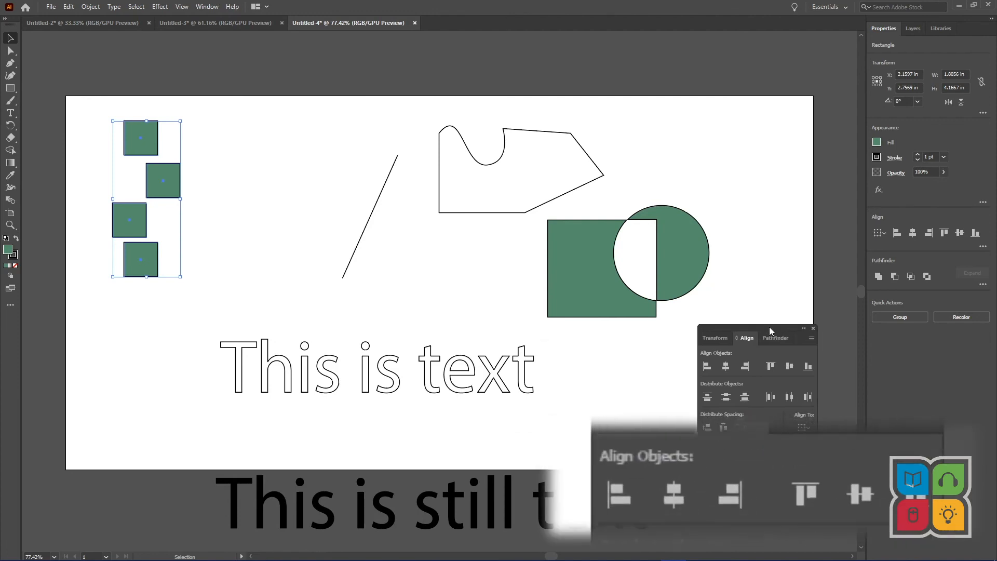
pyautogui.click(726, 368)
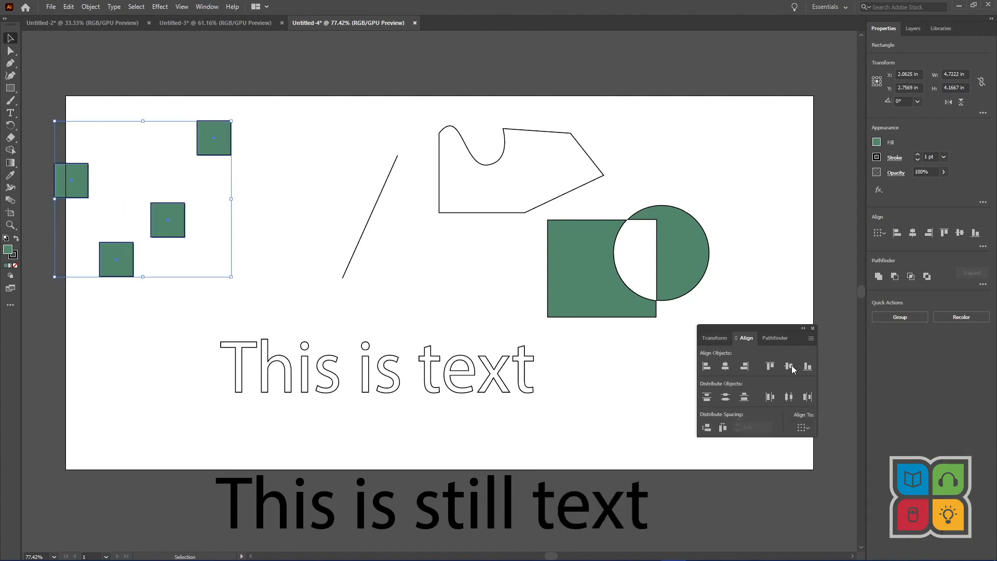
pyautogui.click(790, 367)
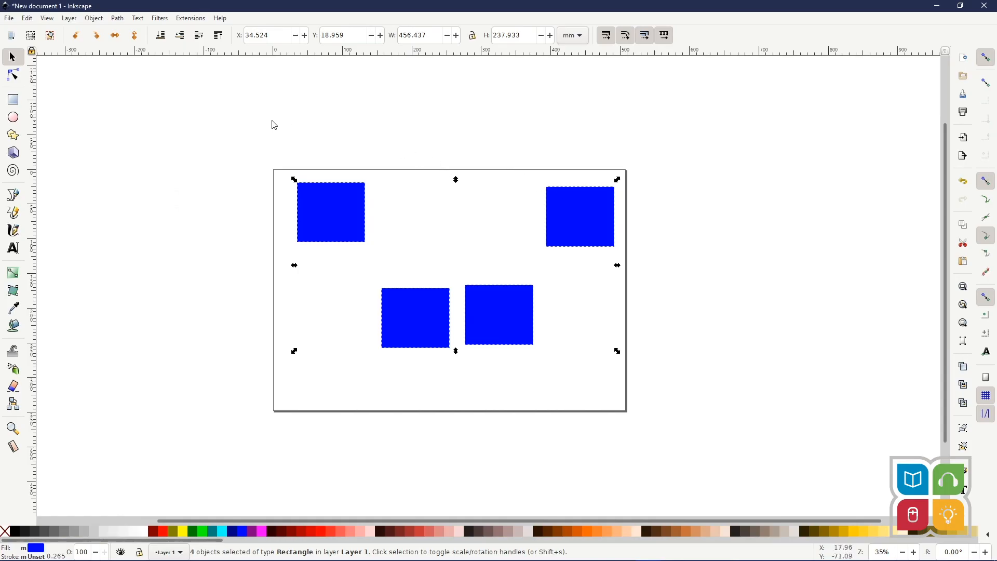
# In Inkscape, open Align and Distribute and center the four blue rectangles on a horizontal axis relative to the Selection Area.
pyautogui.click(94, 19)
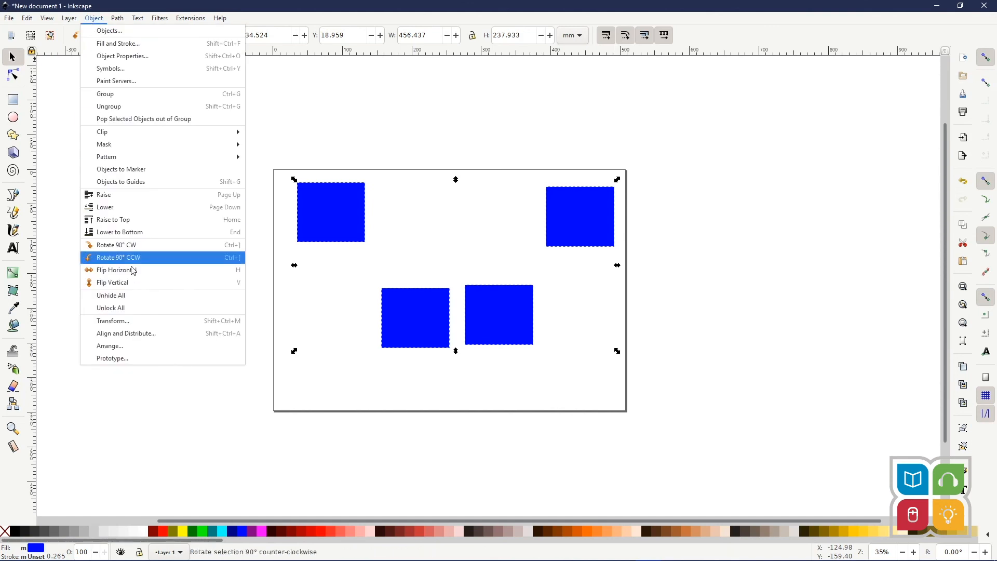
pyautogui.click(126, 334)
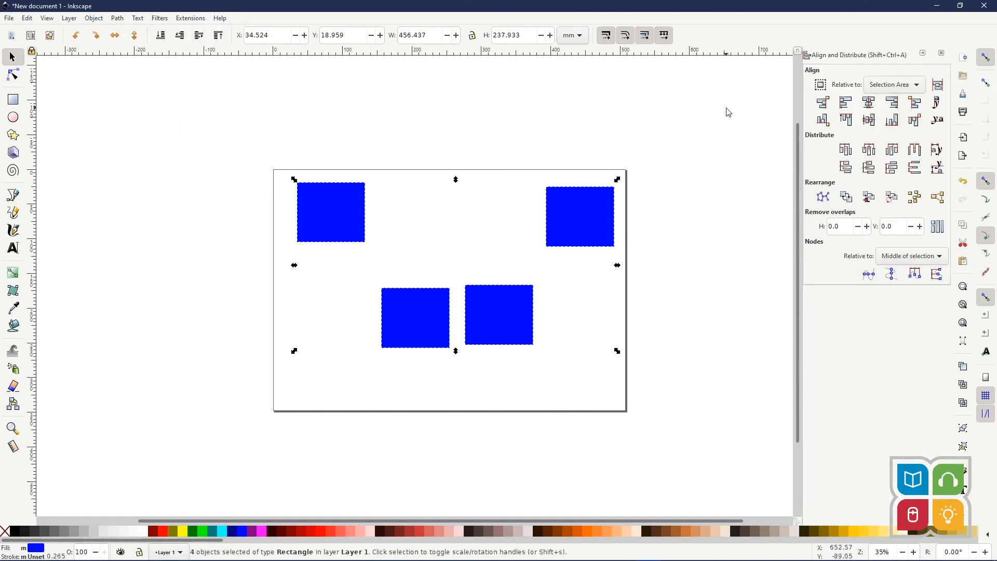
pyautogui.click(241, 145)
pyautogui.moveTo(214, 138); pyautogui.dragTo(697, 384)
pyautogui.click(869, 121)
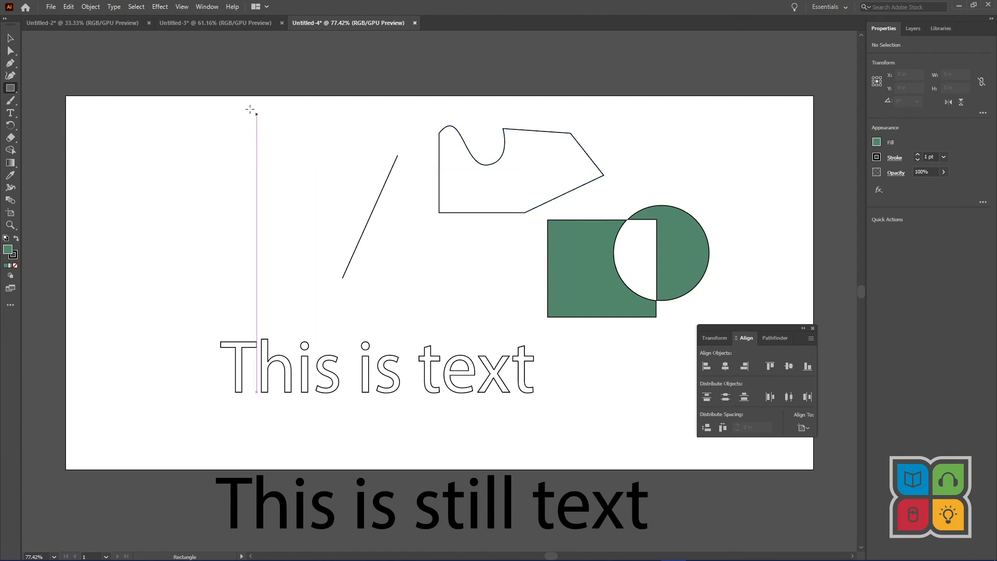
# In Illustrator, draw a green circle about 0.79 in across near the artboard's upper-left corner and copy it rightward into a row of three.
pyautogui.click(10, 38)
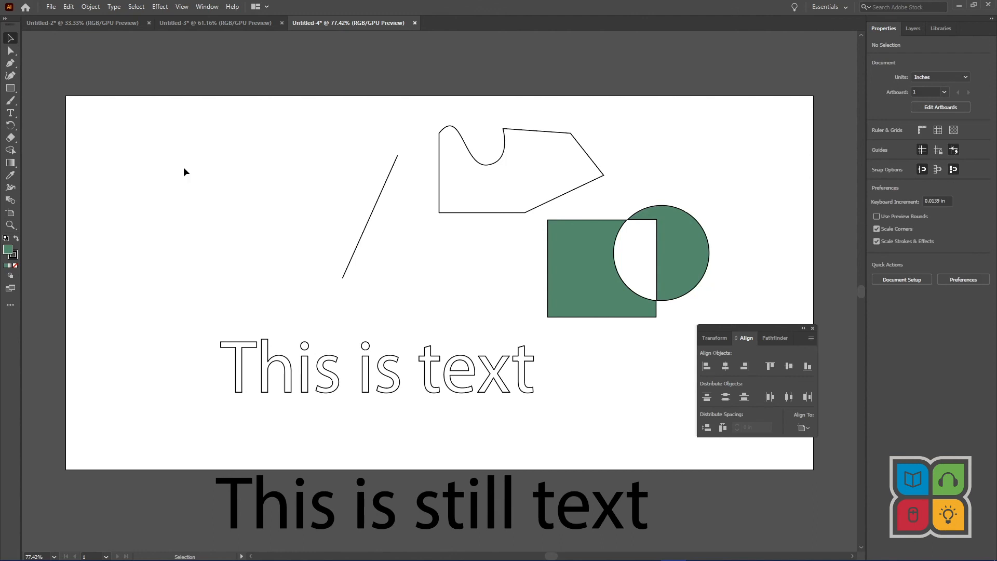
pyautogui.press('l')
pyautogui.moveTo(105, 137); pyautogui.dragTo(161, 154)
pyautogui.press('v')
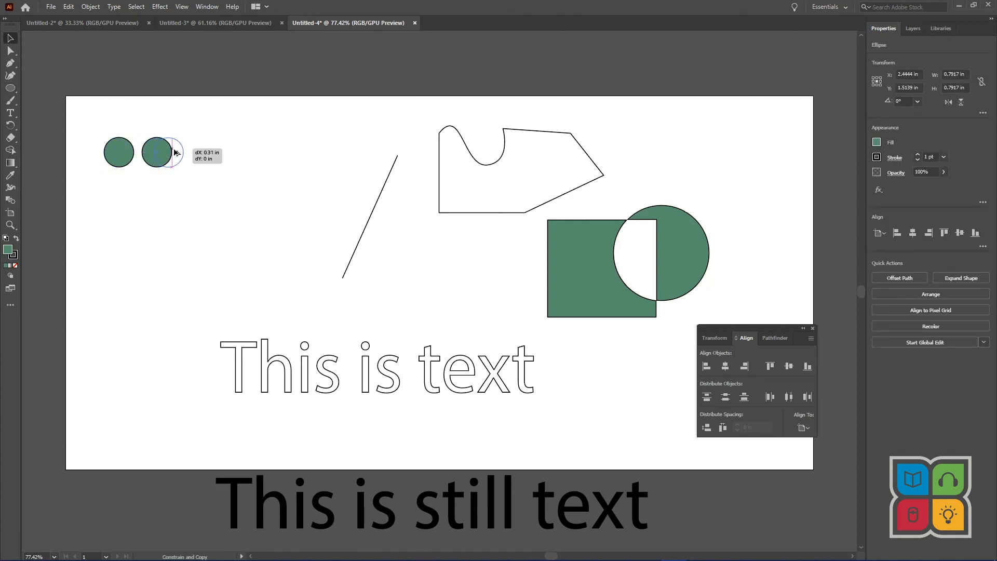
pyautogui.hotkey('ctrl', 'd')
pyautogui.click(233, 136)
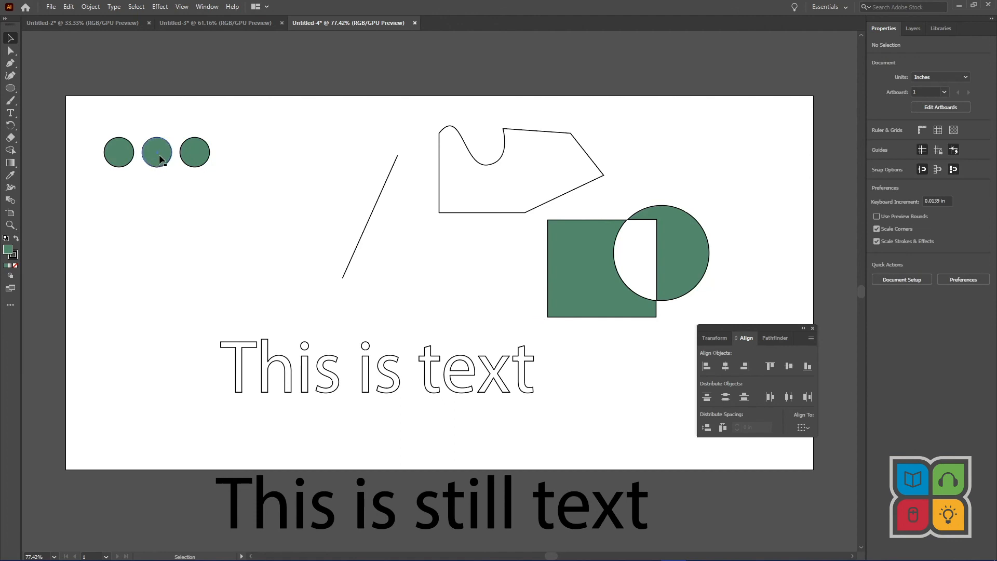
# Copy the row's middle circle downward twice, offsetting the upper copy to the right and the lower copy left to about X 2.08 in.
pyautogui.moveTo(163, 156); pyautogui.dragTo(166, 235)
pyautogui.click(223, 220)
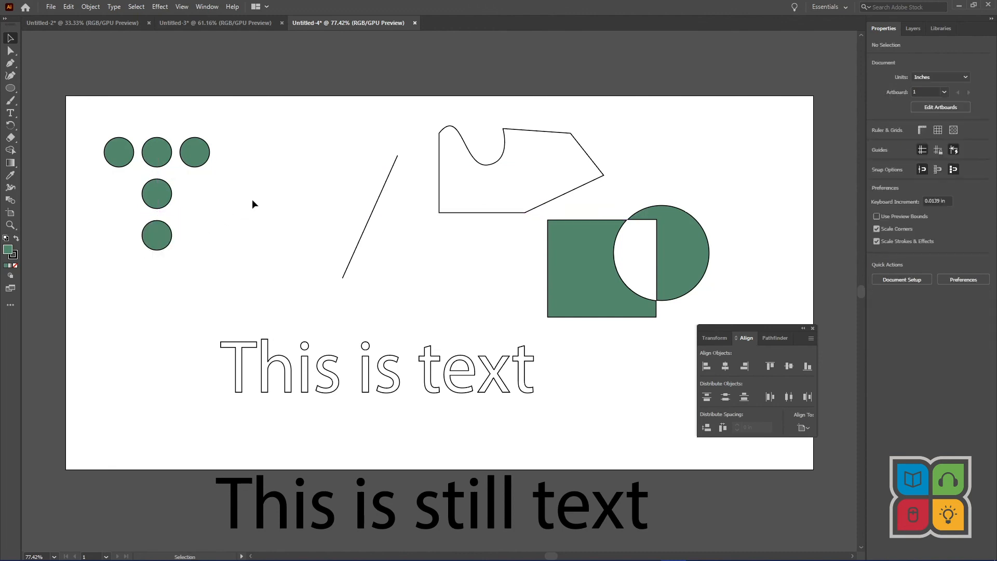
pyautogui.moveTo(167, 198); pyautogui.dragTo(185, 198)
pyautogui.moveTo(163, 232); pyautogui.dragTo(155, 234)
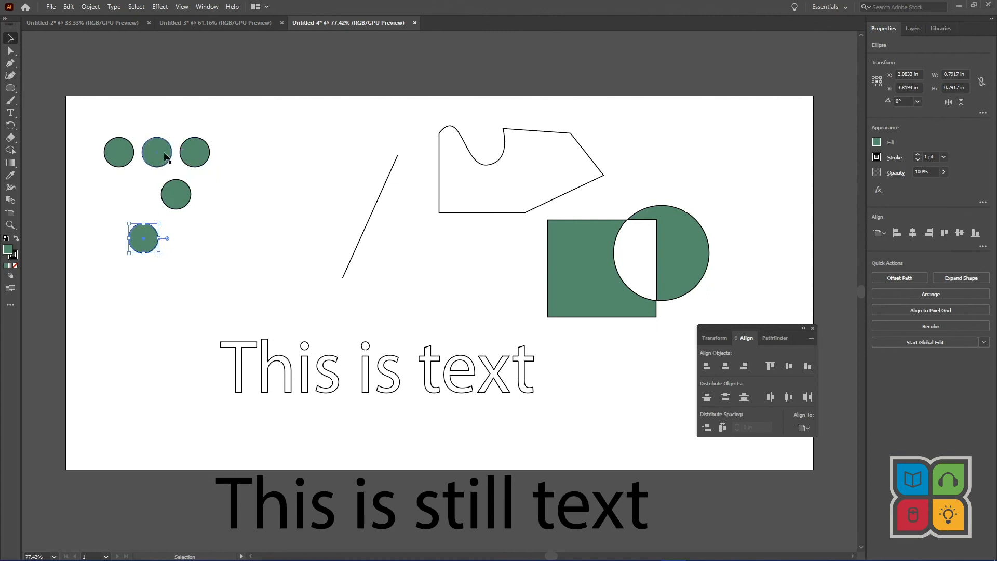
# Try aligning all five separate circles on their horizontal centers, and undo it.
pyautogui.moveTo(270, 121); pyautogui.dragTo(99, 265)
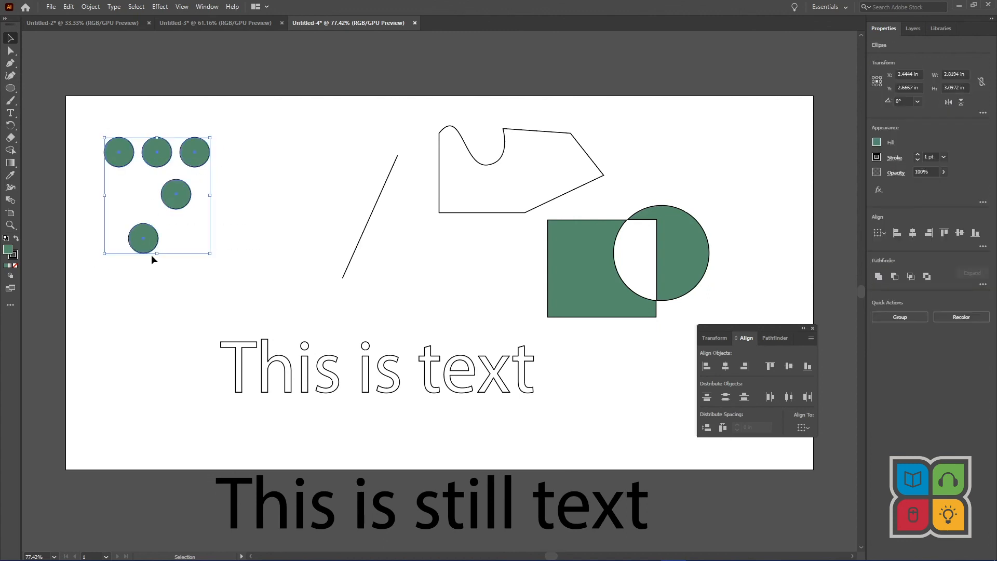
pyautogui.click(725, 366)
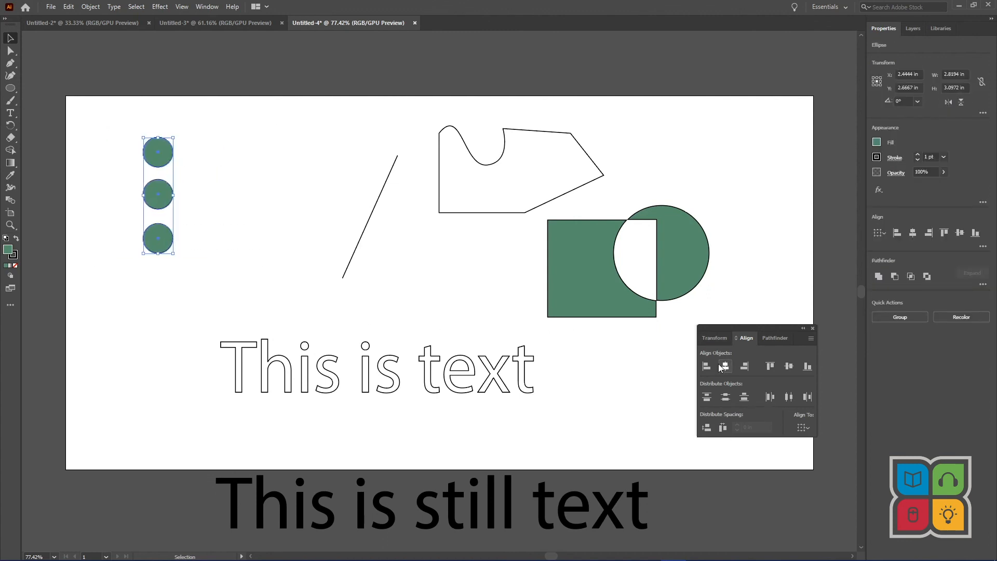
pyautogui.hotkey('ctrl', 'z')
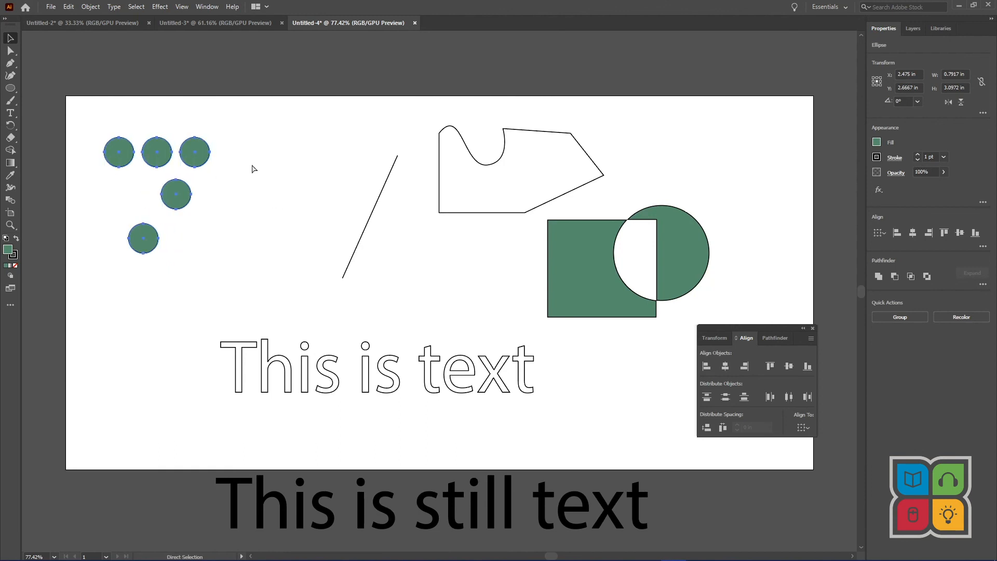
pyautogui.click(288, 139)
pyautogui.moveTo(273, 107); pyautogui.dragTo(235, 131)
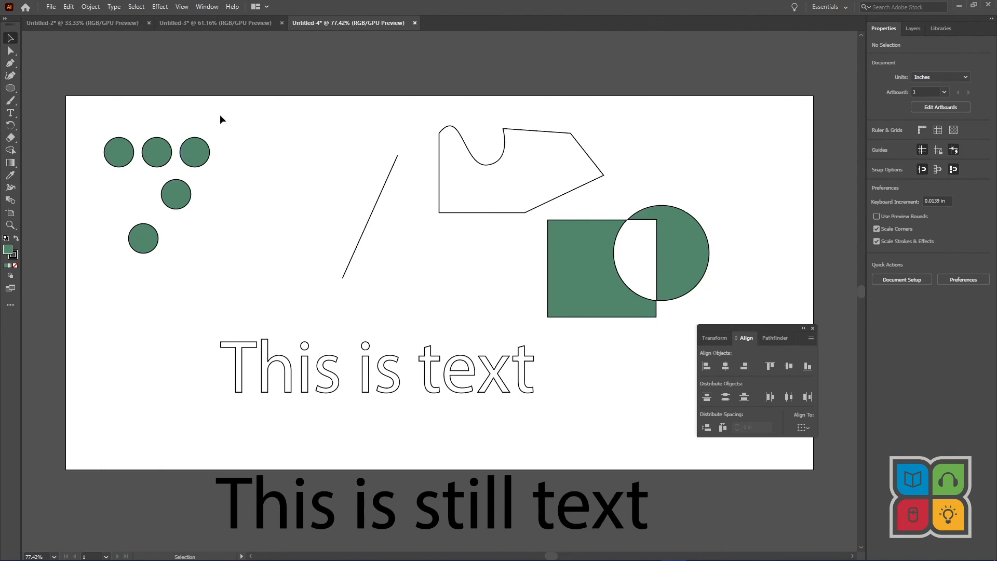
# Group the three circles of the upper row.
pyautogui.moveTo(83, 124); pyautogui.dragTo(242, 172)
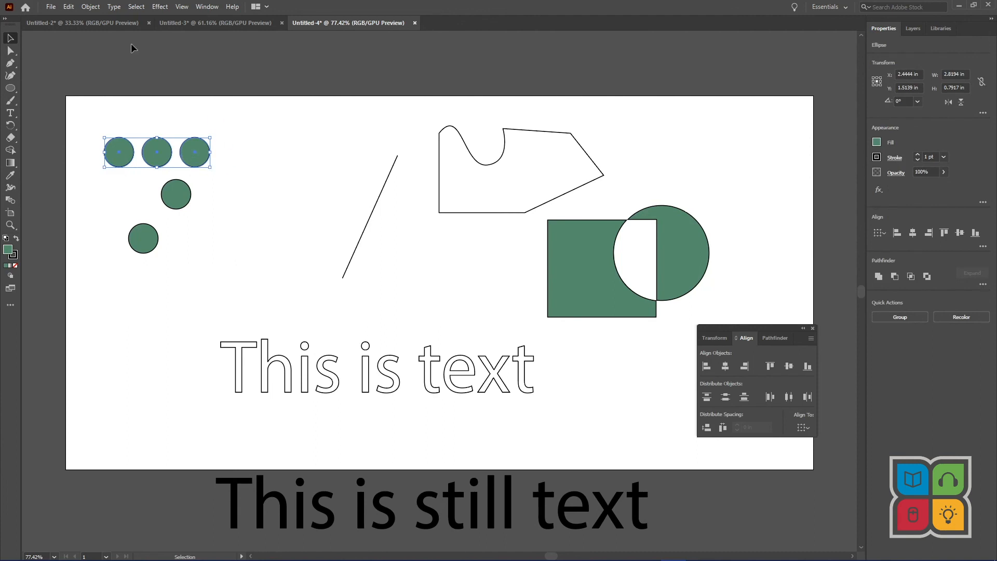
pyautogui.click(69, 6)
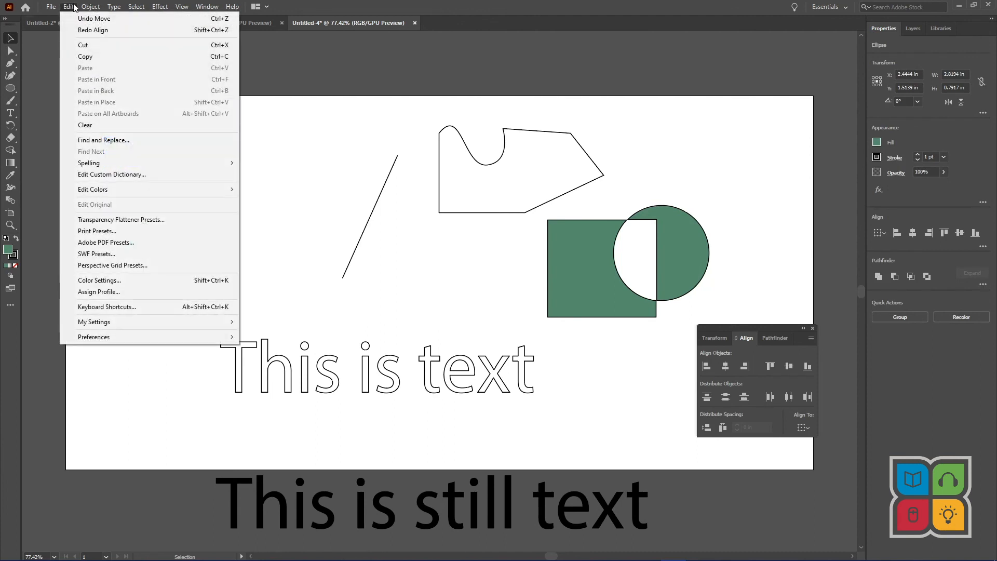
pyautogui.moveTo(81, 7)
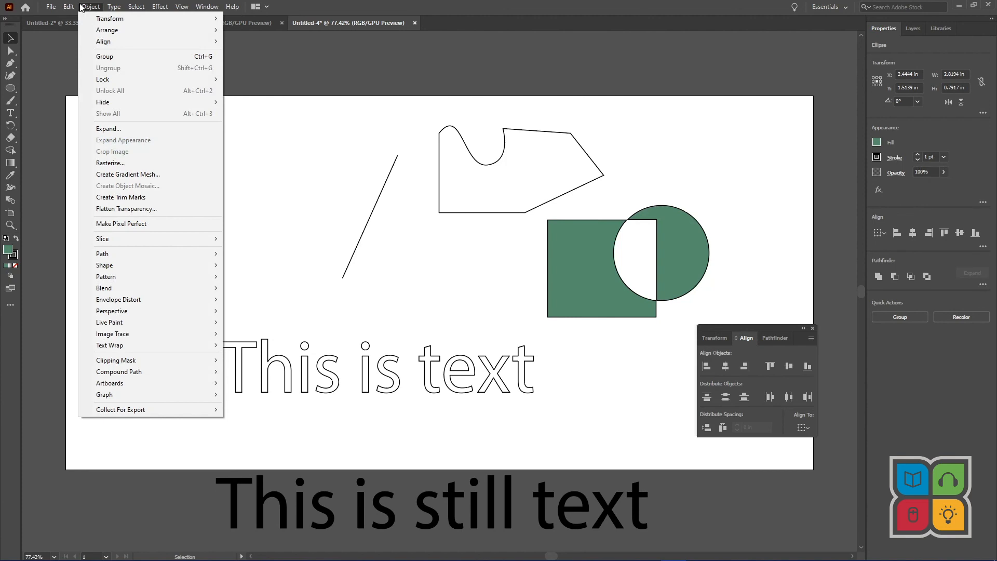
pyautogui.click(103, 60)
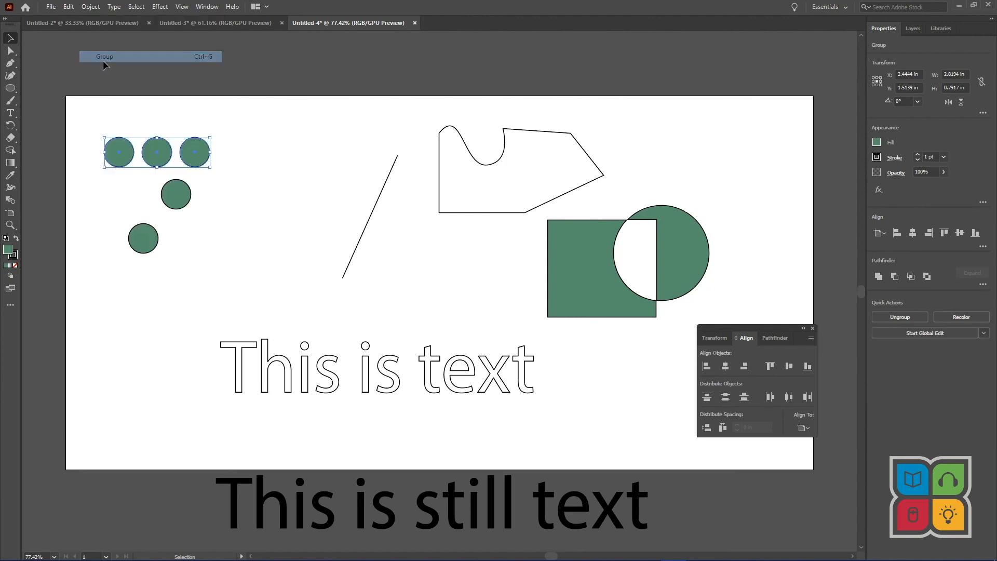
# Move the grouped row of circles around as one object, leaving it at about X 3.36 in, Y 1.56 in.
pyautogui.click(219, 135)
pyautogui.moveTo(192, 154); pyautogui.dragTo(169, 148)
pyautogui.click(200, 157)
pyautogui.click(131, 157)
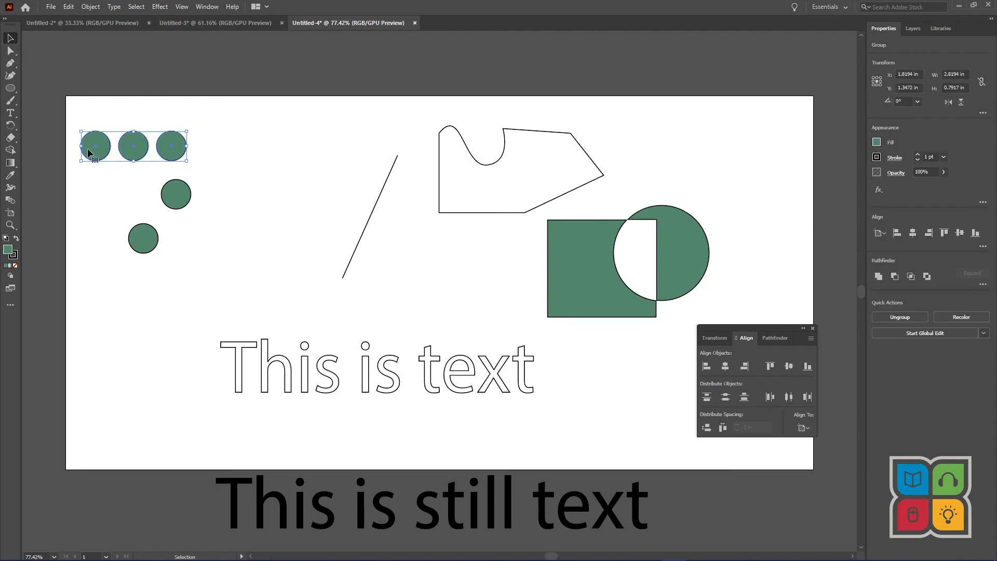
pyautogui.click(102, 198)
pyautogui.moveTo(94, 155); pyautogui.dragTo(234, 171)
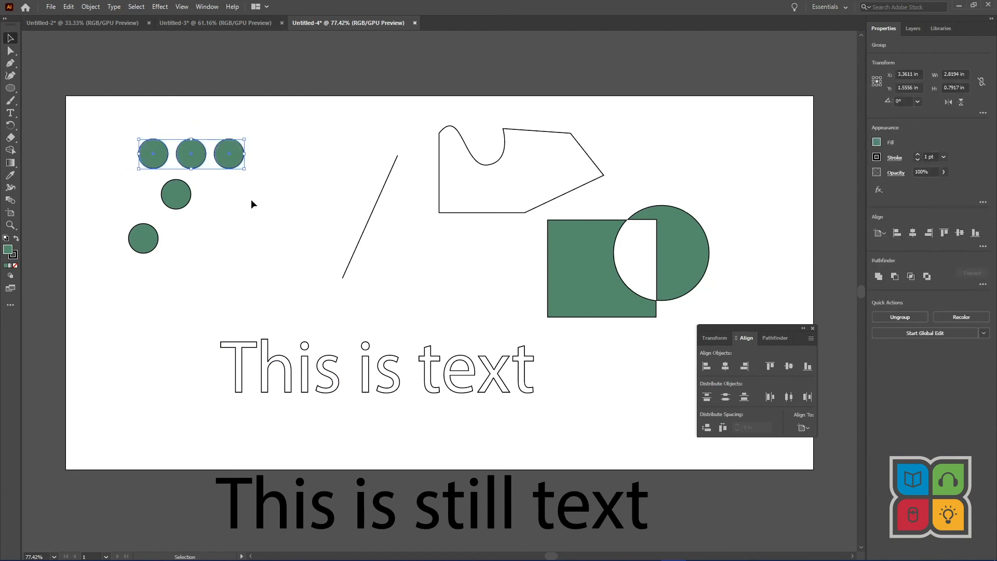
# Align the grouped row and the two single circles on their horizontal centers to form a T shape.
pyautogui.click(250, 239)
pyautogui.moveTo(295, 256); pyautogui.dragTo(111, 130)
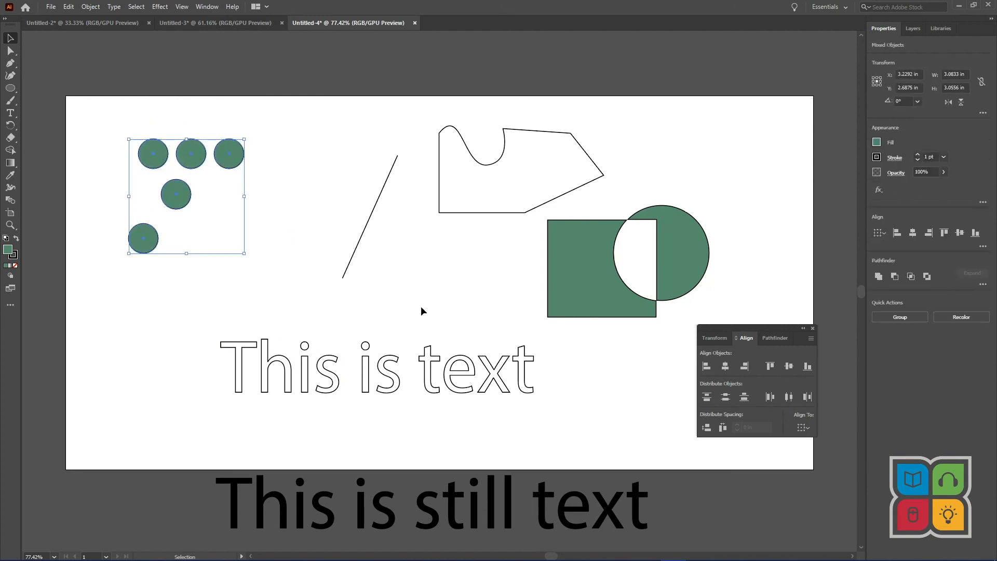
pyautogui.click(727, 368)
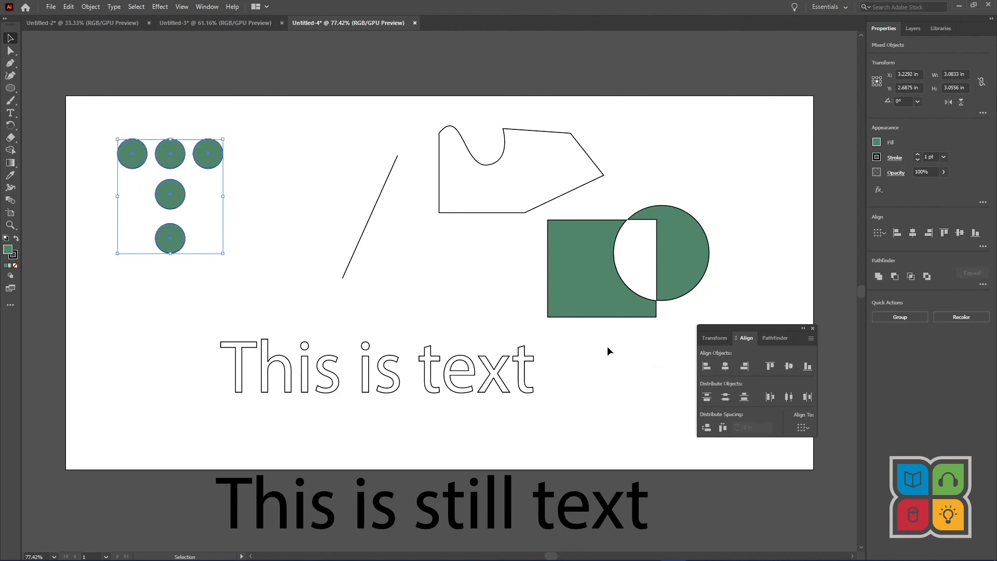
pyautogui.click(285, 170)
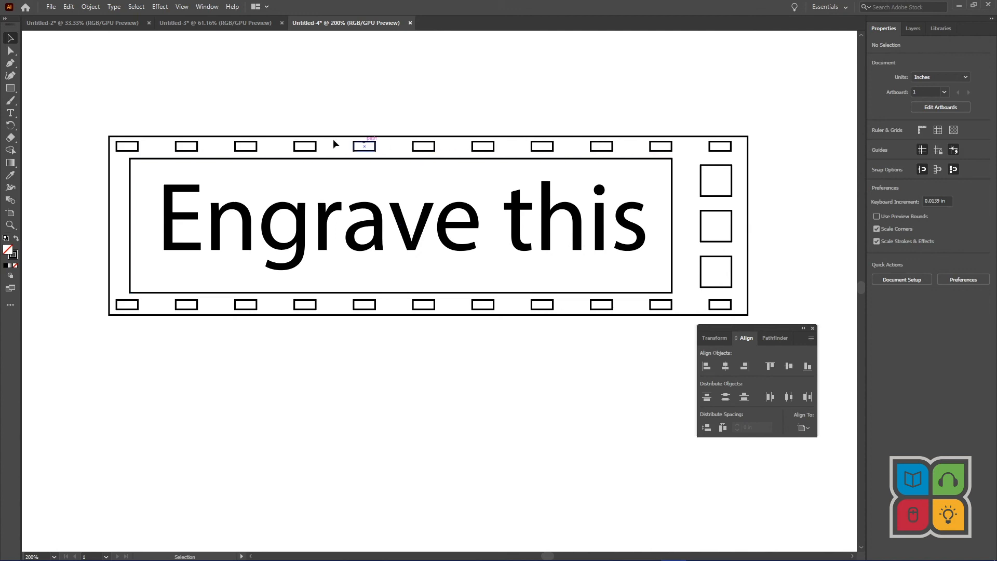
# Give the rows of small rectangles and the "Engrave this" text red outlines without fill.
pyautogui.click(138, 149)
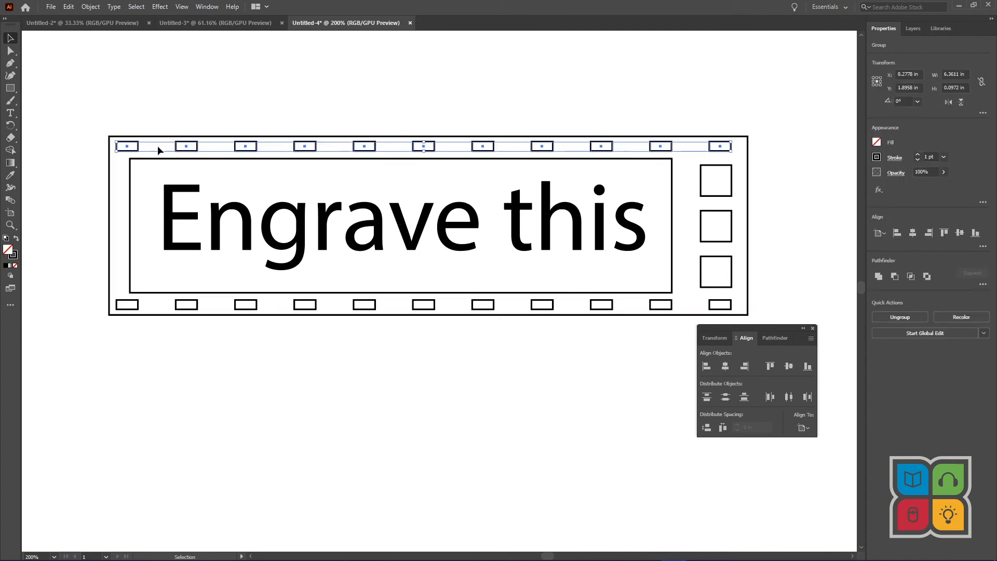
pyautogui.click(66, 205)
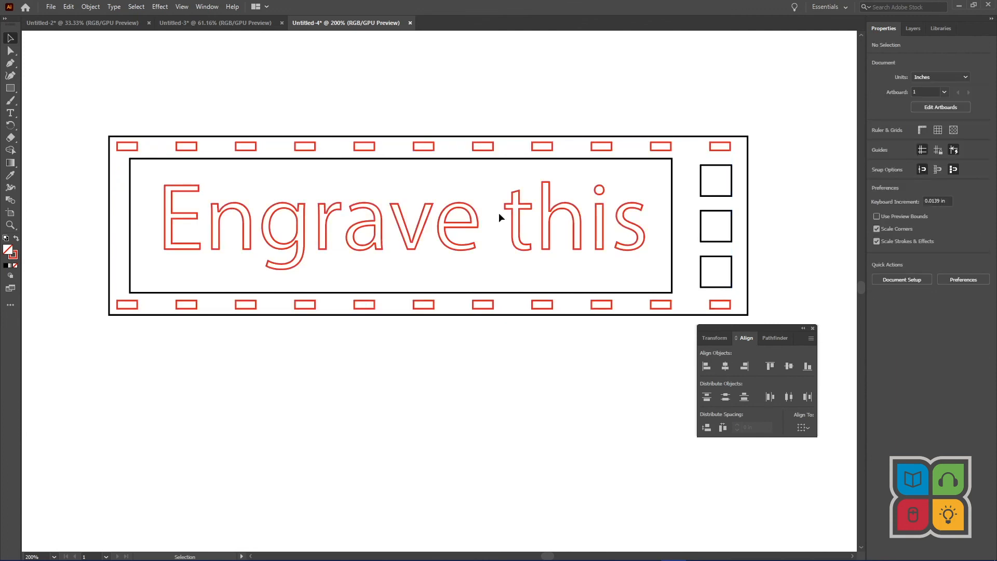
# Set the stroke of the rectangle around the "Engrave this" text to blue 214fc1 and close the floating panels.
pyautogui.click(673, 183)
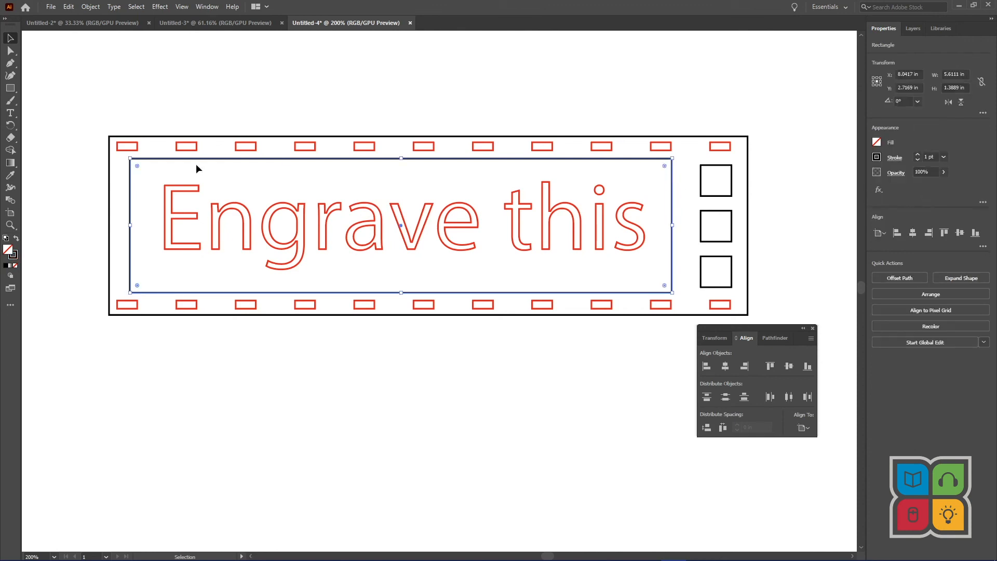
pyautogui.doubleClick(16, 256)
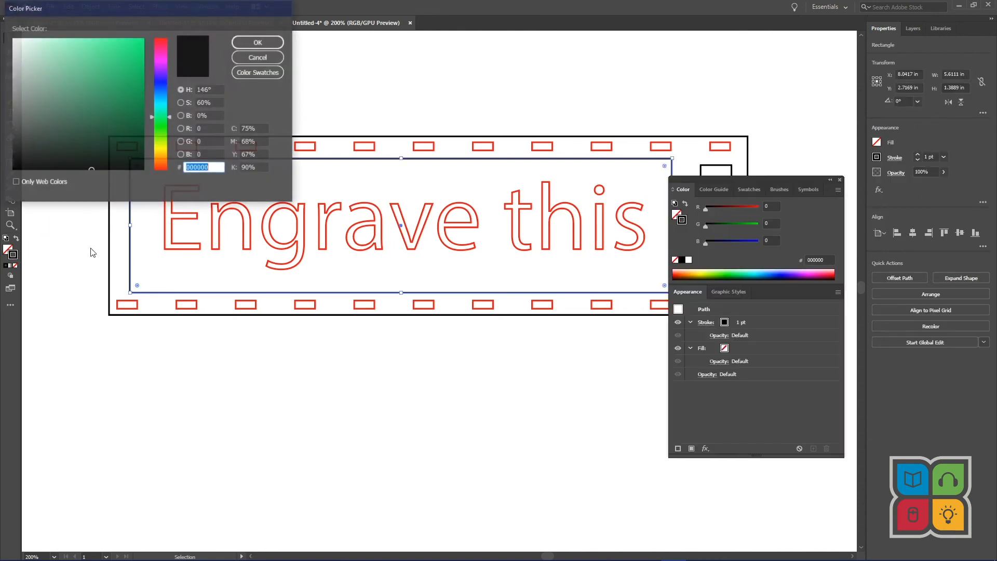
pyautogui.click(166, 86)
pyautogui.click(123, 69)
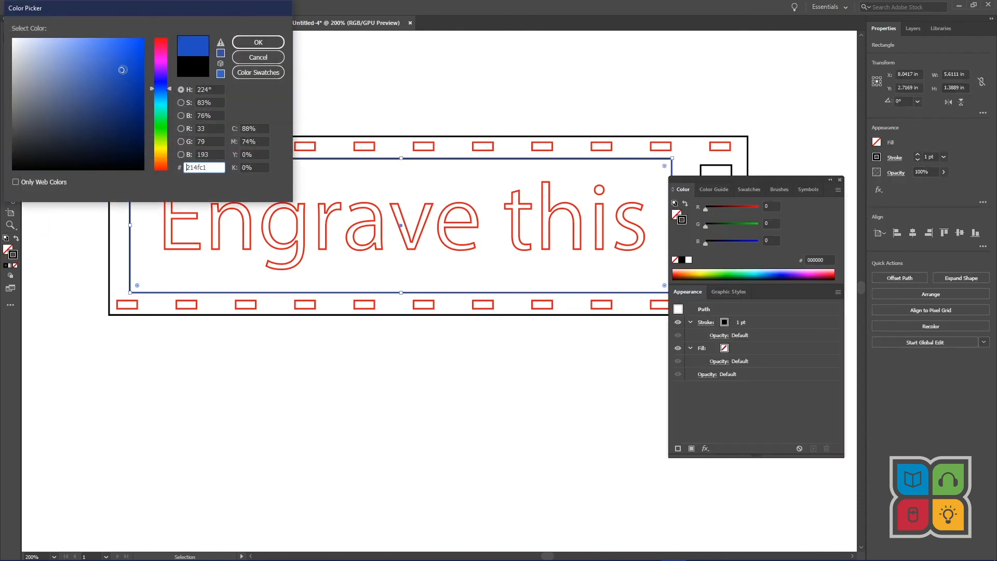
pyautogui.click(258, 42)
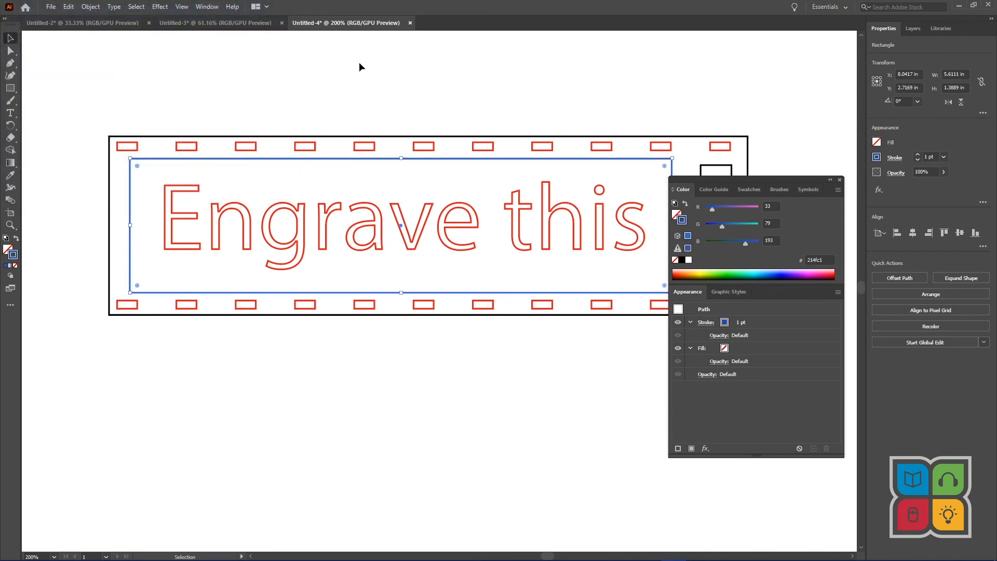
pyautogui.click(360, 62)
pyautogui.click(840, 179)
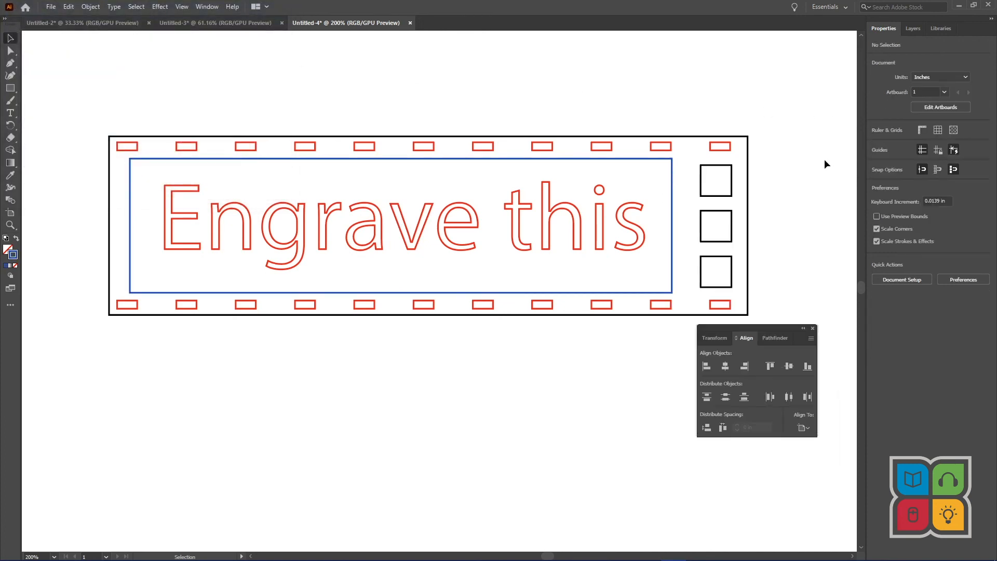
pyautogui.click(813, 329)
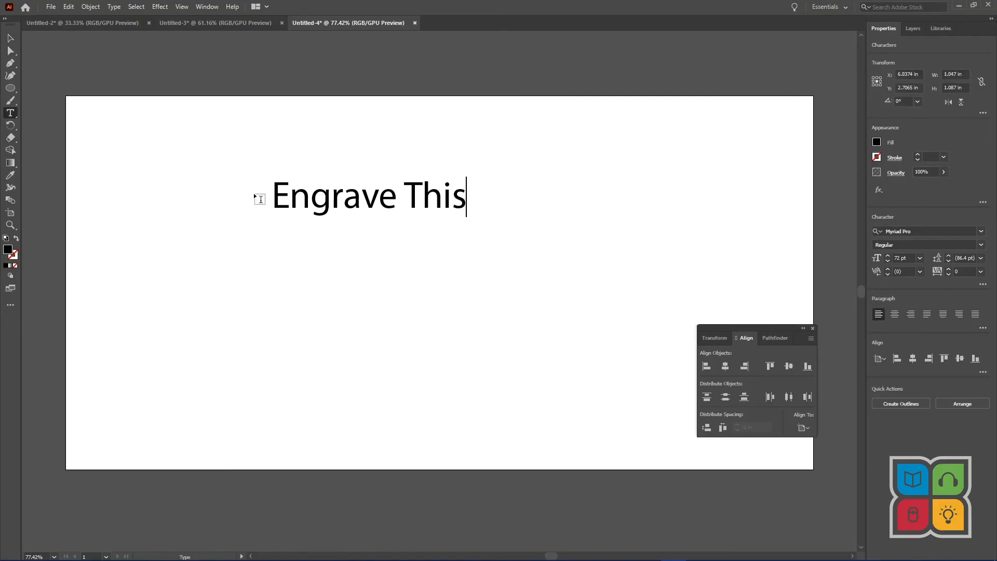
# Change the text to read "Engrave this" with a lowercase t and convert it to outlines.
pyautogui.press('Left')
pyautogui.press('Left')
pyautogui.press('Left')
pyautogui.press('BackSpace')
pyautogui.write('t')
pyautogui.press('Escape')
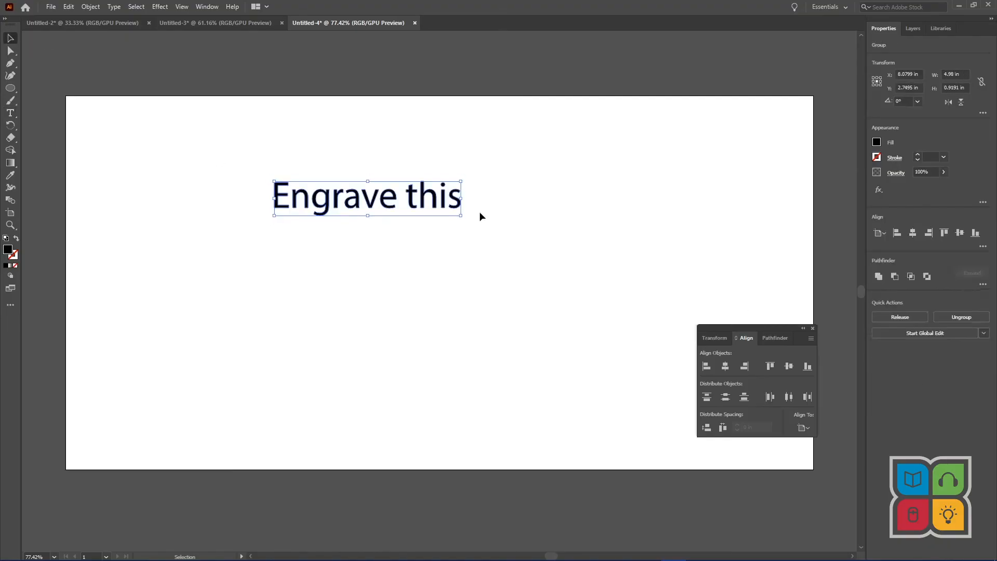
pyautogui.click(478, 216)
# Draw a filled rectangle over the text and a column of three evenly spaced squares, about 0.32 in wide, beside it.
pyautogui.press('m')
pyautogui.moveTo(261, 171); pyautogui.dragTo(471, 222)
pyautogui.moveTo(481, 174)
pyautogui.mouseDown()
pyautogui.moveTo(492, 187)
pyautogui.moveTo(489, 218)
pyautogui.mouseUp()
pyautogui.press('v')
pyautogui.moveTo(508, 241); pyautogui.dragTo(481, 167)
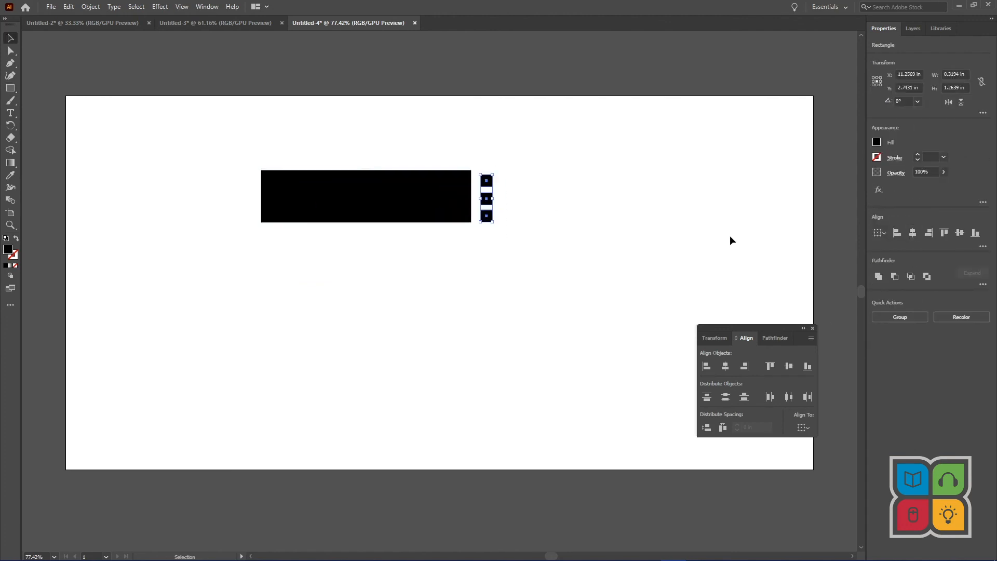
pyautogui.click(729, 397)
# Swap the fill and stroke of the large rectangle so it frames the text with a black outline.
pyautogui.click(516, 178)
pyautogui.click(299, 177)
pyautogui.hotkey('shift', 'x')
pyautogui.click(251, 157)
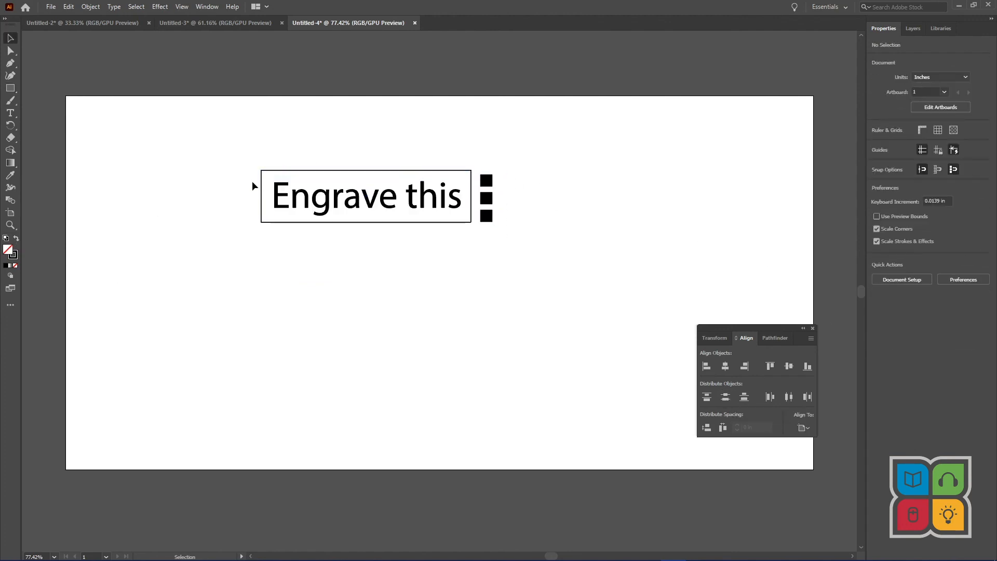
# Draw a larger unfilled rectangle enclosing the framed "Engrave this" text and the three squares.
pyautogui.press('m')
pyautogui.moveTo(253, 161); pyautogui.dragTo(501, 230)
pyautogui.press('v')
pyautogui.click(376, 201)
pyautogui.hotkey('ctrl', 'shift', 'o')
pyautogui.click(497, 146)
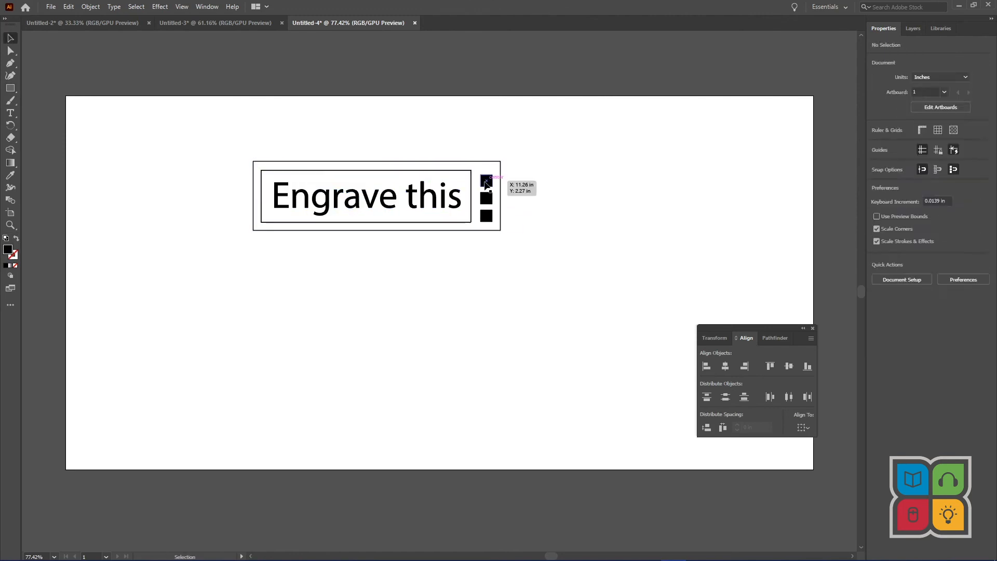
# Align all the objects on their vertical centers.
pyautogui.click(485, 182)
pyautogui.hotkey('ctrl', 'a')
pyautogui.click(914, 232)
pyautogui.hotkey('ctrl', 'z')
pyautogui.click(960, 232)
pyautogui.click(170, 183)
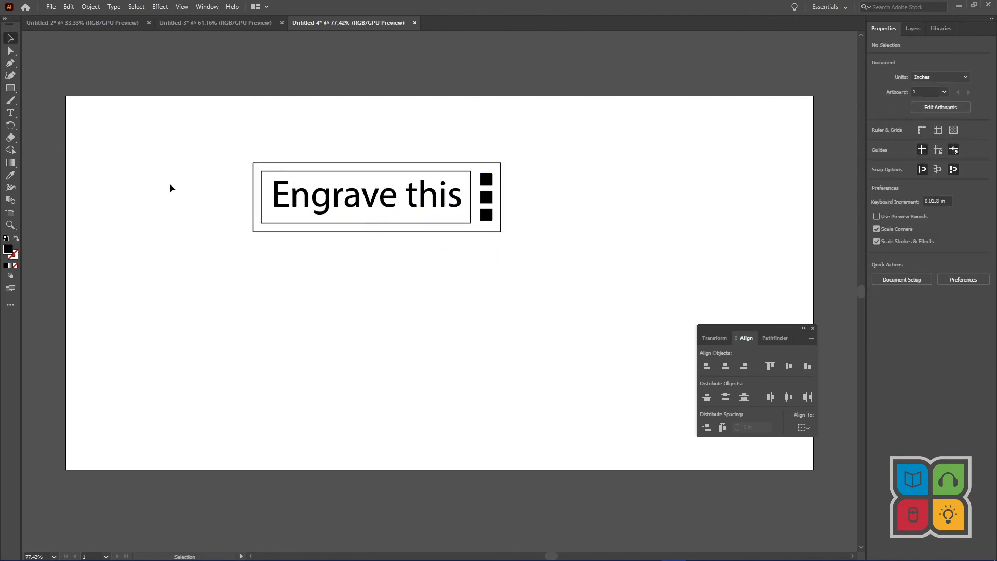
# Draw a row of small filled rectangles about 0.1 in tall between the upper edges of the two frames.
pyautogui.hotkey('ctrl', '=')
pyautogui.hotkey('ctrl', '=')
pyautogui.hotkey('ctrl', '=')
pyautogui.moveTo(158, 170); pyautogui.dragTo(314, 336)
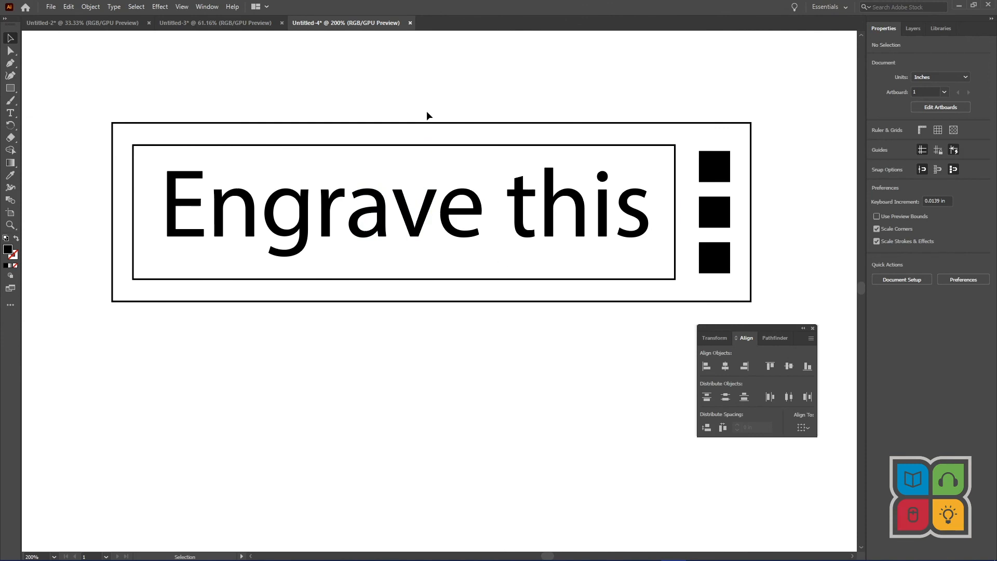
pyautogui.press('m')
pyautogui.moveTo(120, 128)
pyautogui.mouseDown()
pyautogui.moveTo(142, 138)
pyautogui.moveTo(729, 134)
pyautogui.mouseUp()
pyautogui.press('v')
pyautogui.moveTo(740, 140); pyautogui.dragTo(126, 131)
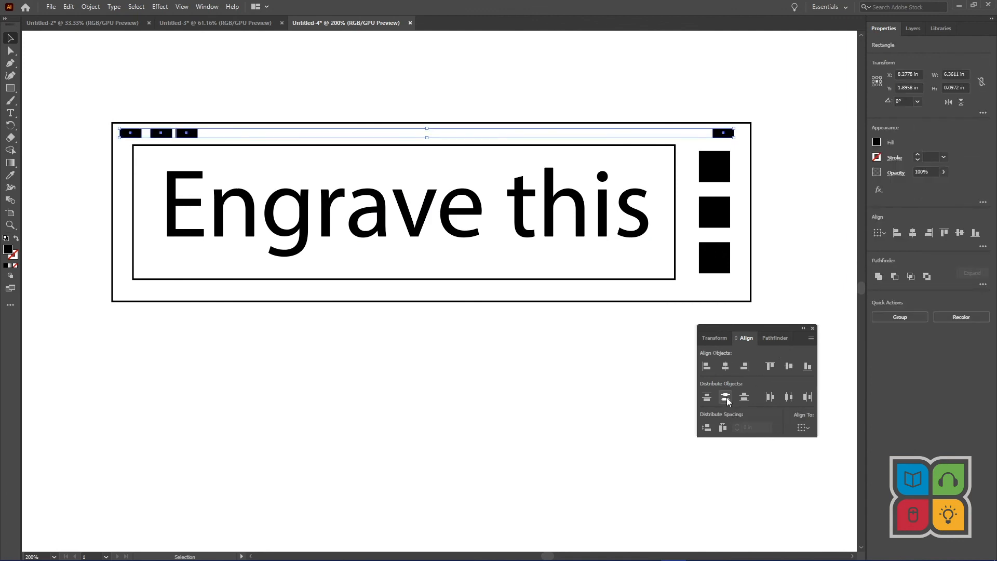
# Distribute the small rectangles evenly across the row, then group them with black outlines and no fill.
pyautogui.click(789, 397)
pyautogui.hotkey('ctrl', 'g')
pyautogui.click(15, 239)
pyautogui.click(99, 179)
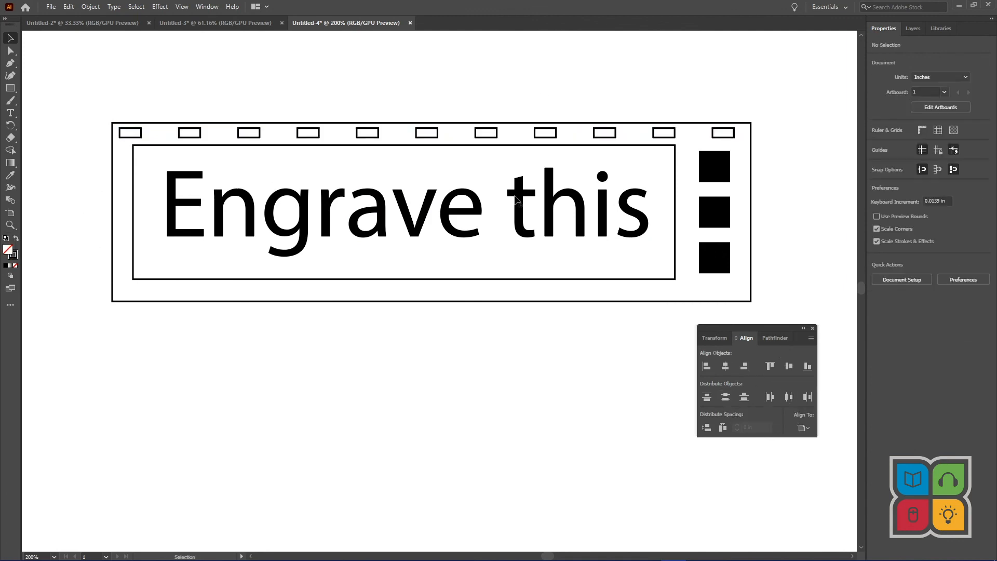
# Copy the row of small rectangles to the frame's lower edge and give the three squares black outlines without fill.
pyautogui.click(715, 133)
pyautogui.moveTo(716, 133); pyautogui.dragTo(716, 291)
pyautogui.click(721, 214)
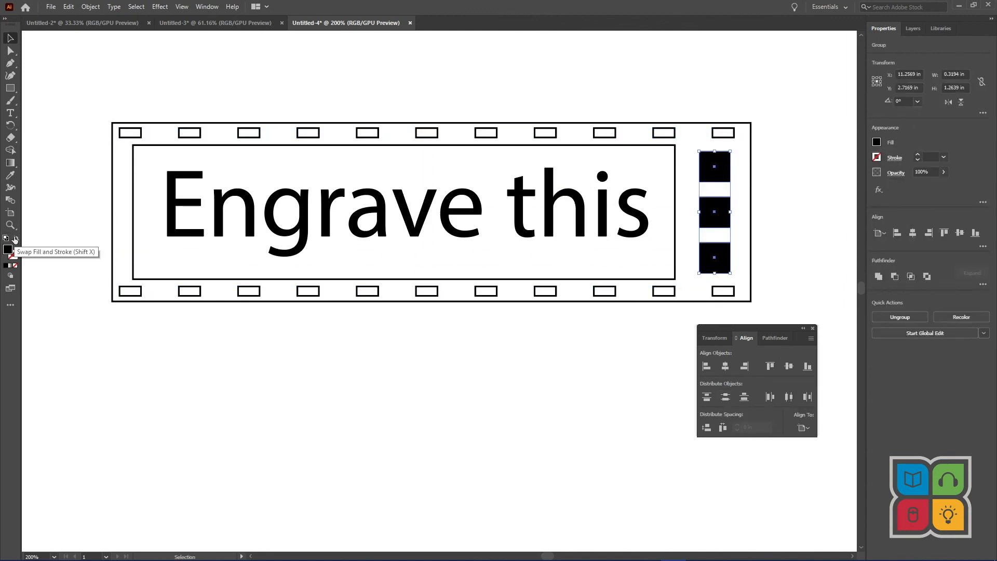
pyautogui.click(15, 239)
pyautogui.click(78, 223)
pyautogui.moveTo(730, 165); pyautogui.dragTo(736, 168)
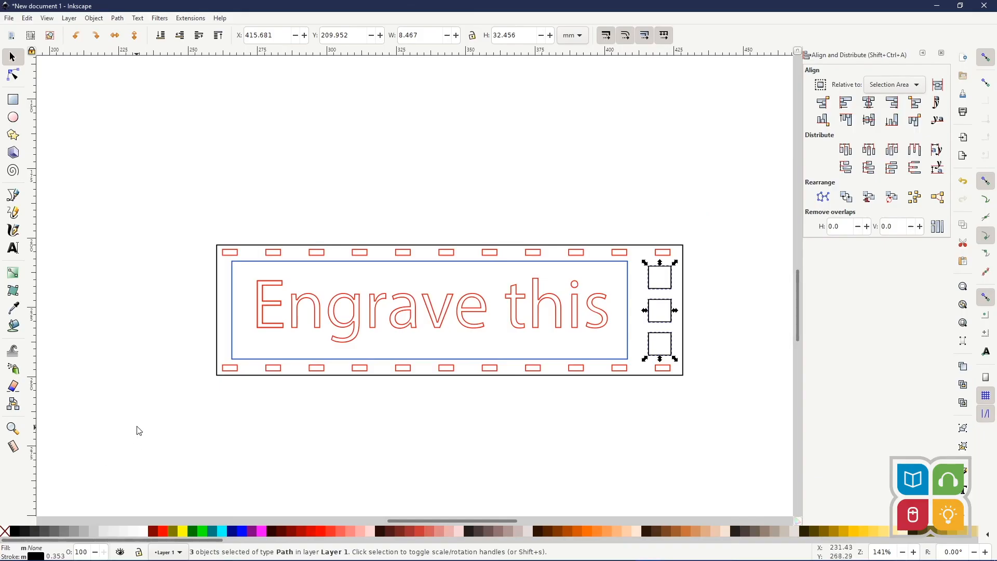
pyautogui.click(136, 430)
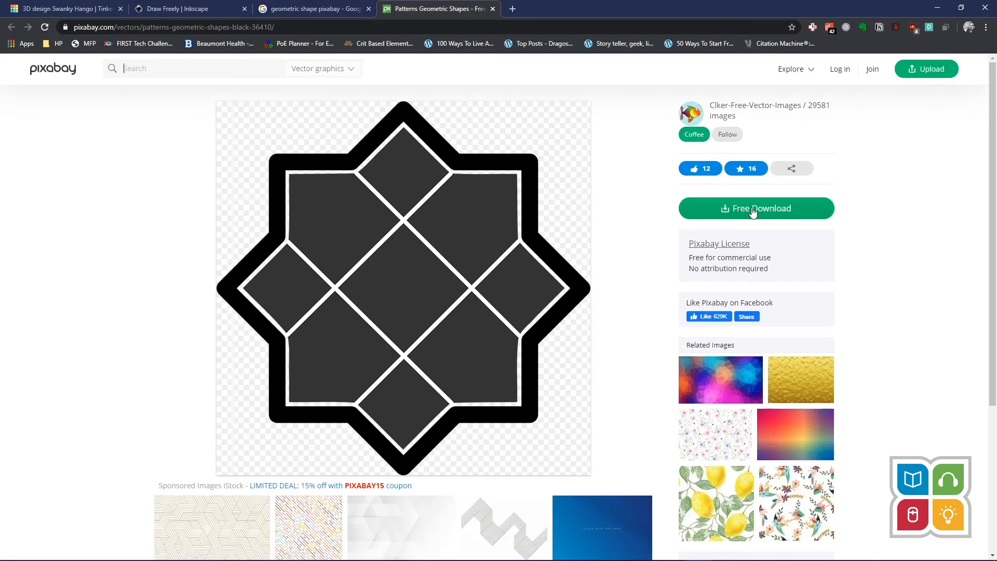
# Download the geometric pattern image from the Pixabay page in the browser as a 1280×1280 PNG.
pyautogui.click(748, 210)
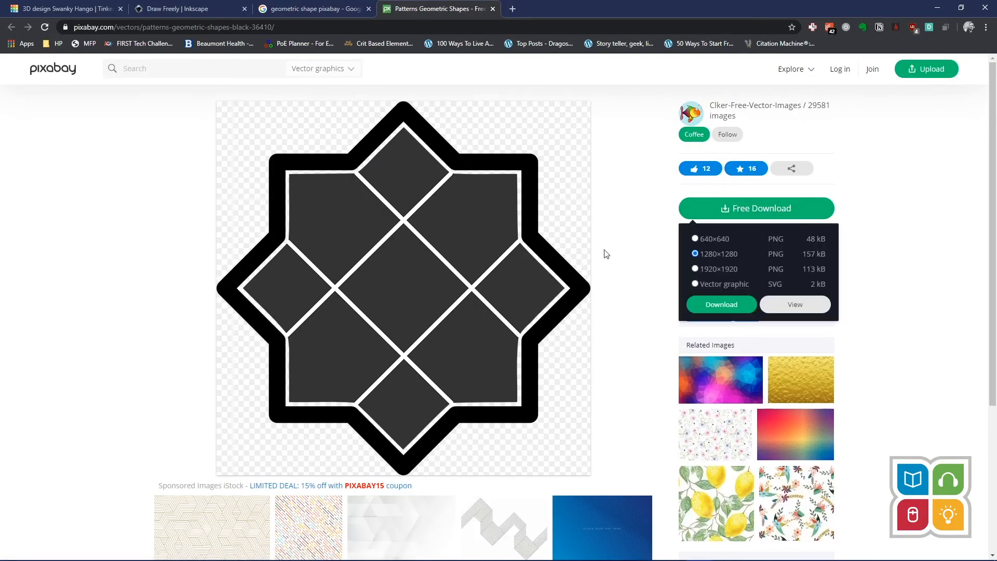
pyautogui.click(734, 305)
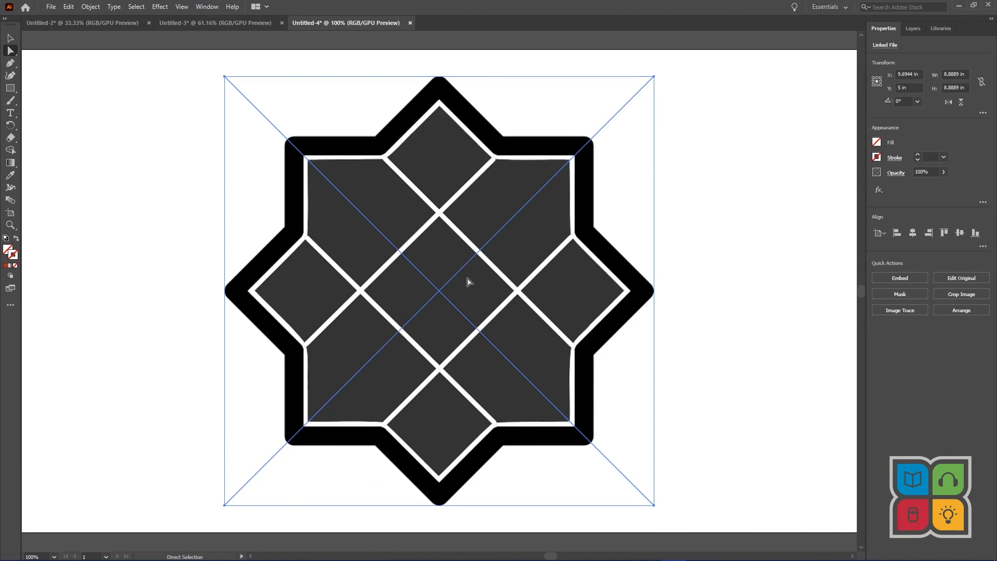
# Switch to Illustrator and examine the edges of the white lines in the placed pattern image up close.
pyautogui.hotkey('ctrl', '=')
pyautogui.hotkey('ctrl', '=')
pyautogui.hotkey('ctrl', '=')
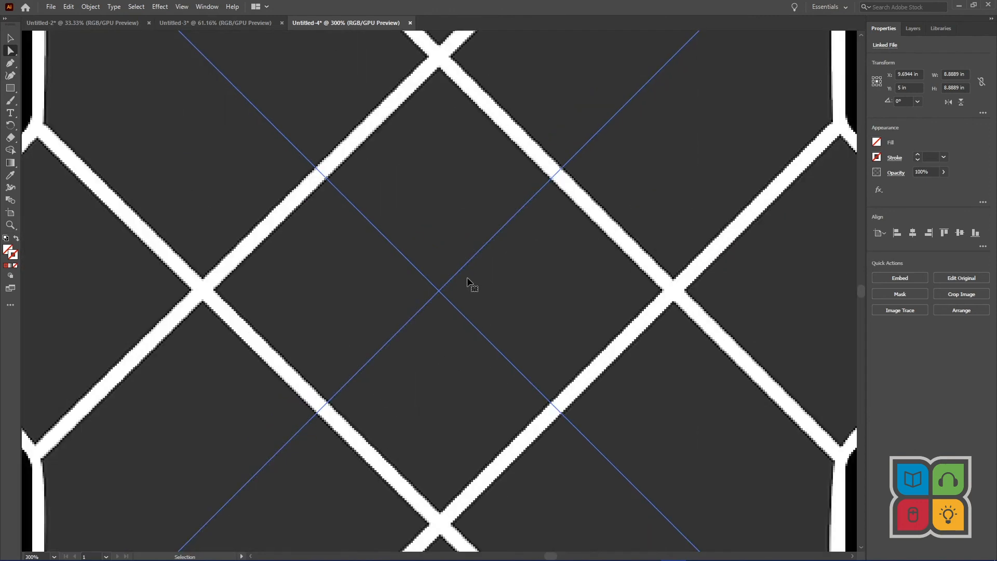
pyautogui.hotkey('ctrl', '=')
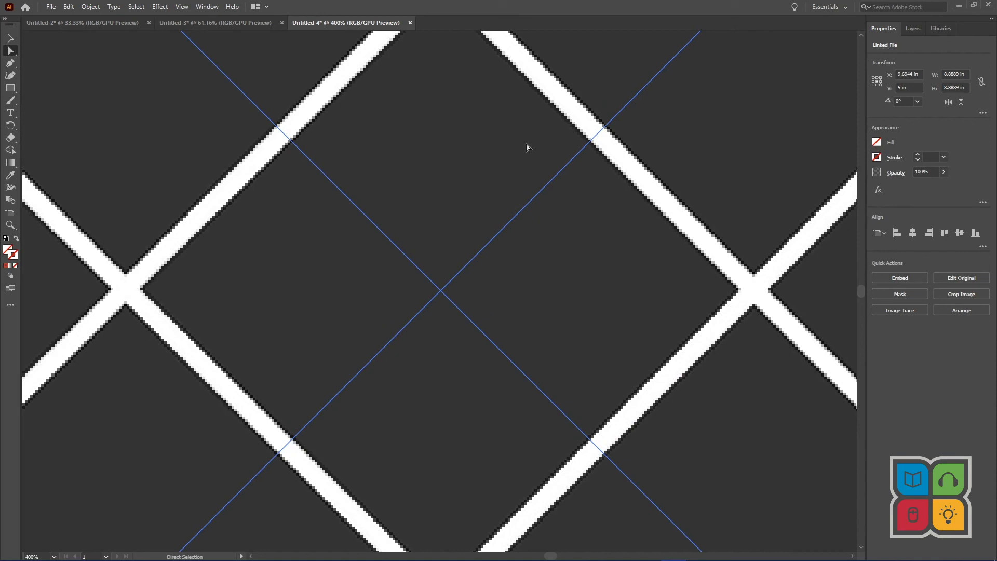
pyautogui.hotkey('ctrl', '-')
pyautogui.hotkey('ctrl', '-')
pyautogui.hotkey('ctrl', '-')
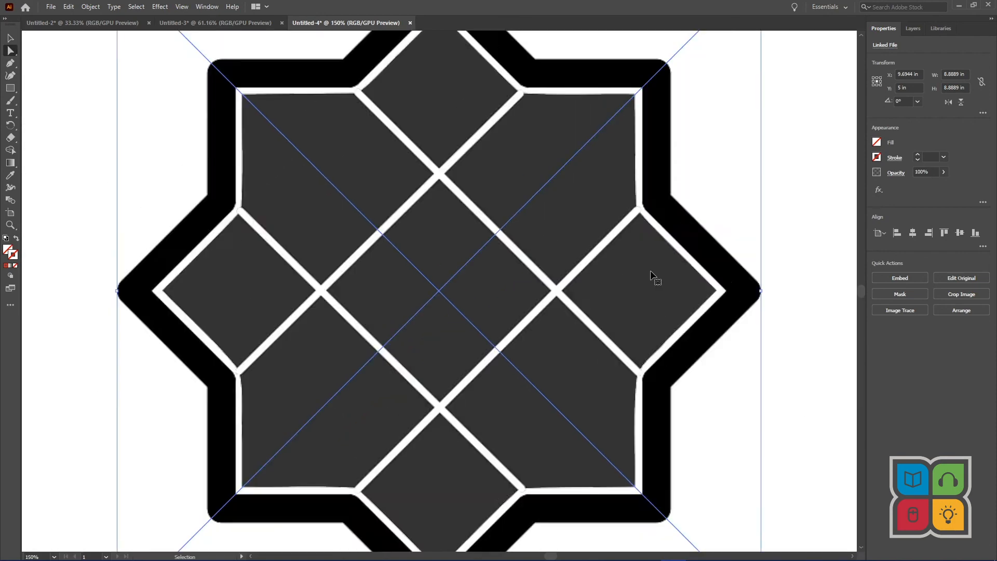
pyautogui.hotkey('ctrl', '-')
pyautogui.hotkey('ctrl', '=')
# Image Trace the pattern picture, comparing the 3 Colors, Black and White Logo and Shades of Gray presets.
pyautogui.click(902, 310)
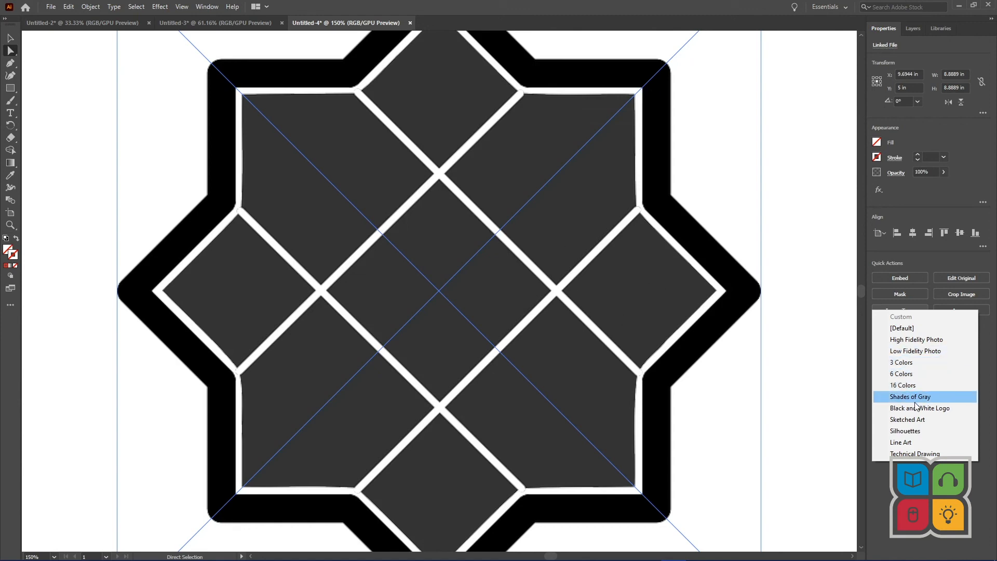
pyautogui.click(912, 362)
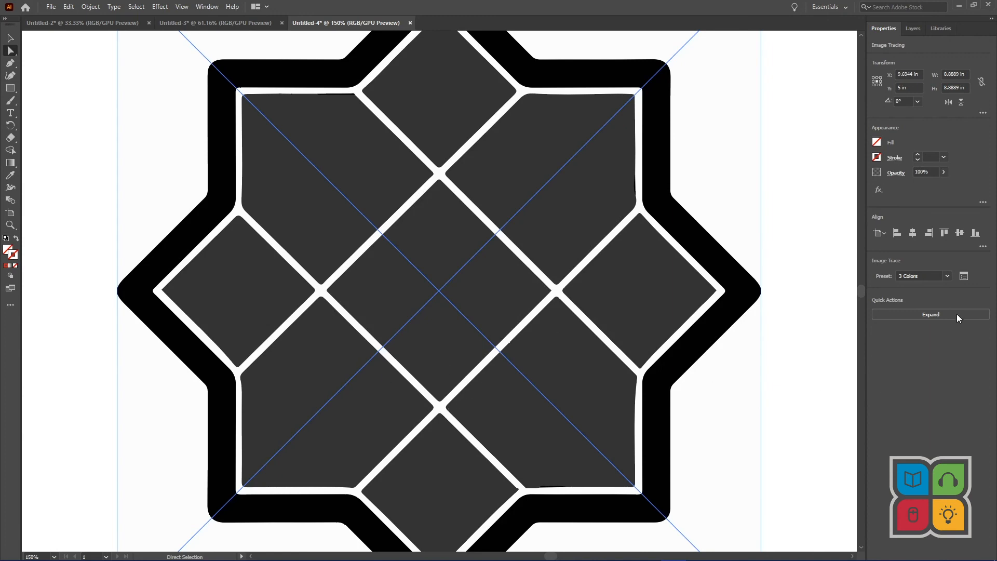
pyautogui.click(948, 277)
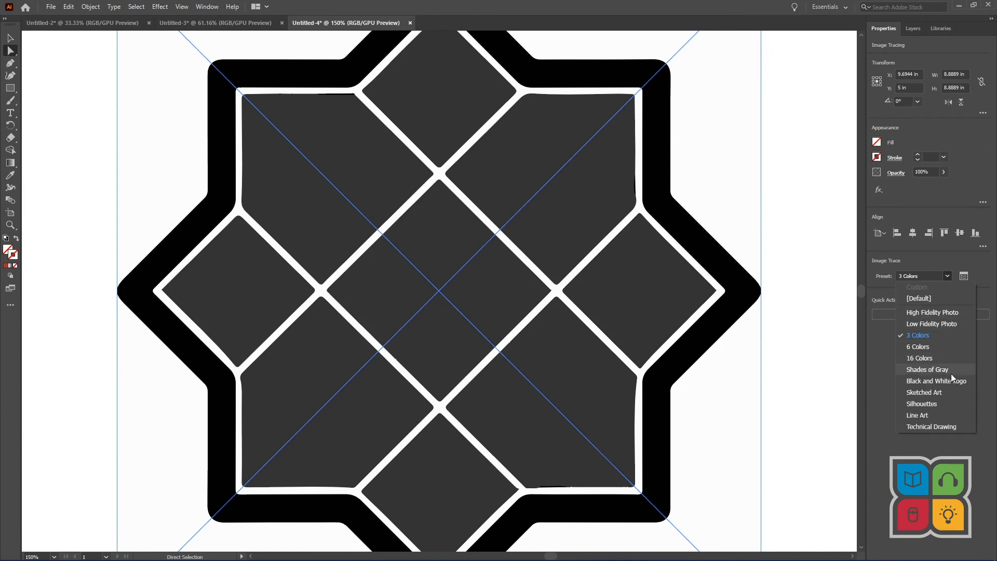
pyautogui.click(939, 381)
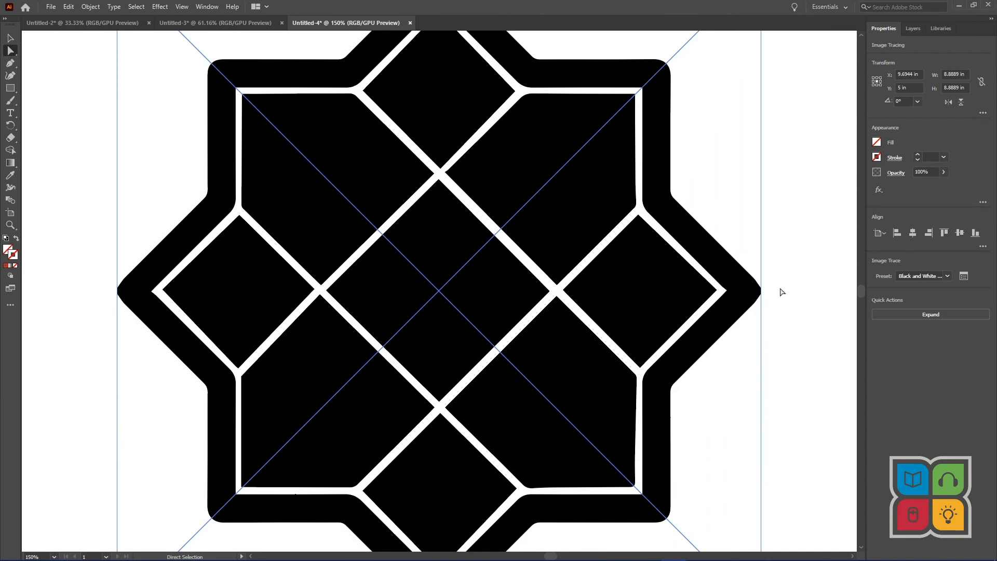
pyautogui.click(948, 277)
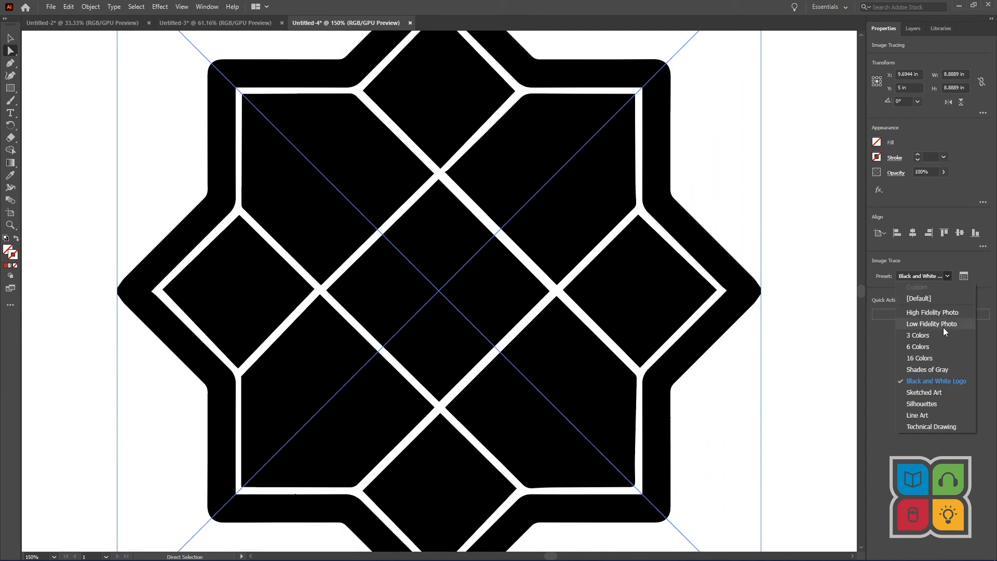
pyautogui.click(938, 370)
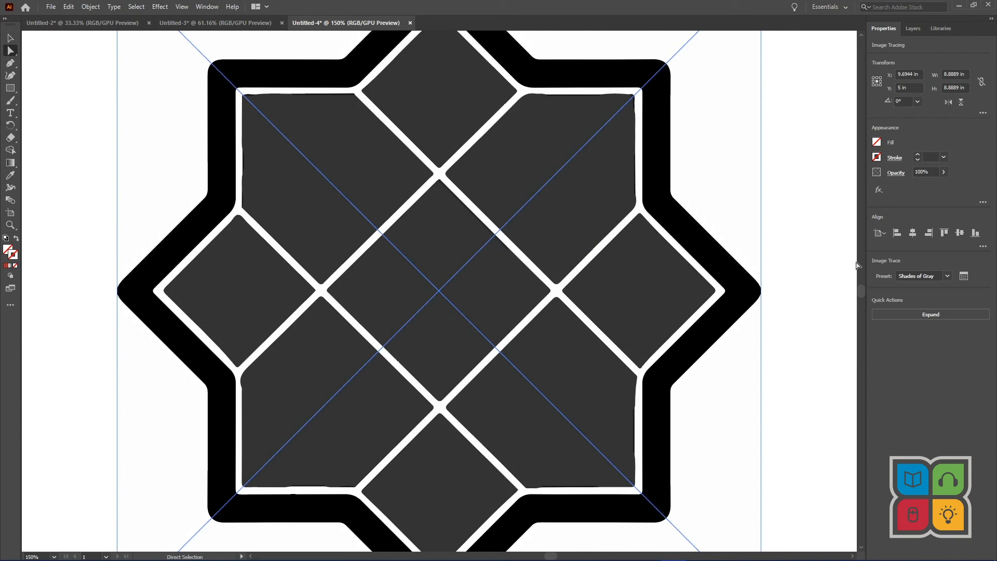
# Set the tracing preset to Black and White Logo and expand the tracing into editable paths.
pyautogui.click(946, 276)
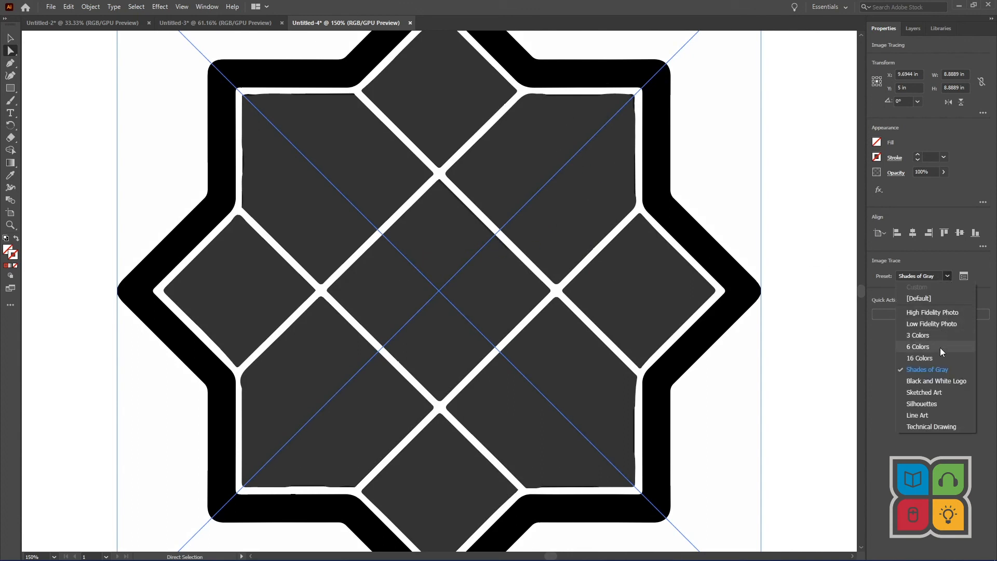
pyautogui.click(936, 379)
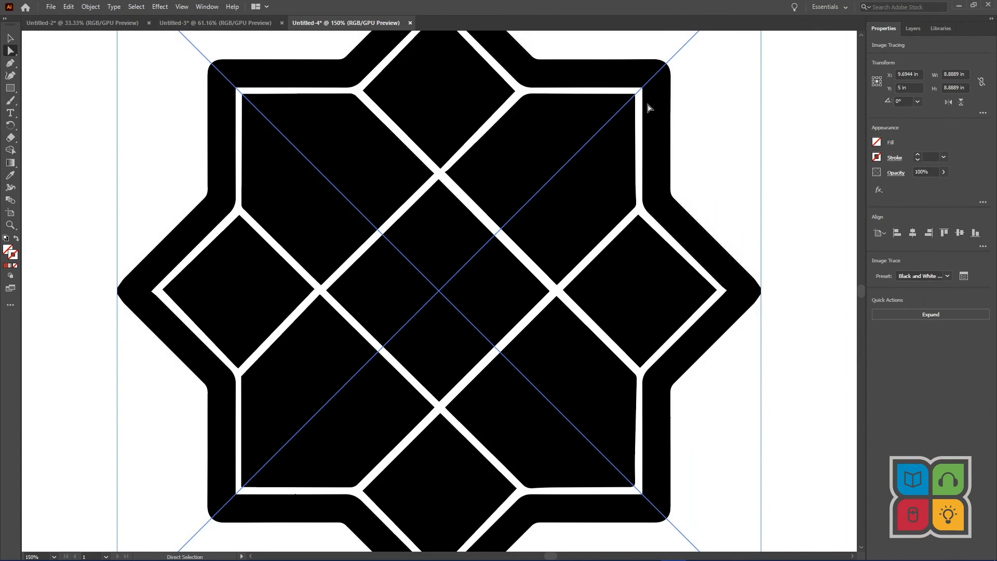
pyautogui.click(931, 314)
pyautogui.click(800, 265)
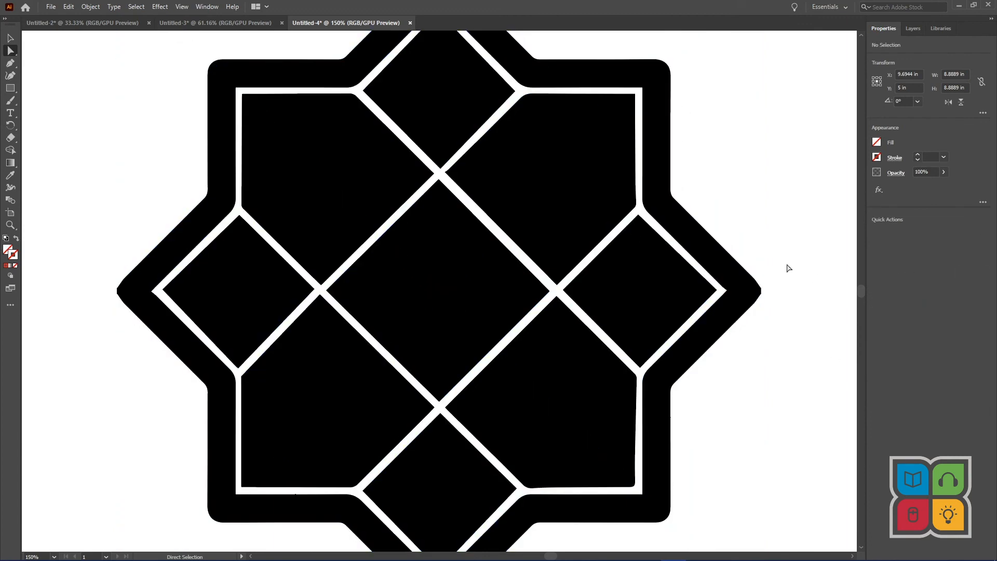
# Try reshaping the star's right-hand diamond by moving its inner anchor point, undoing each change.
pyautogui.click(711, 290)
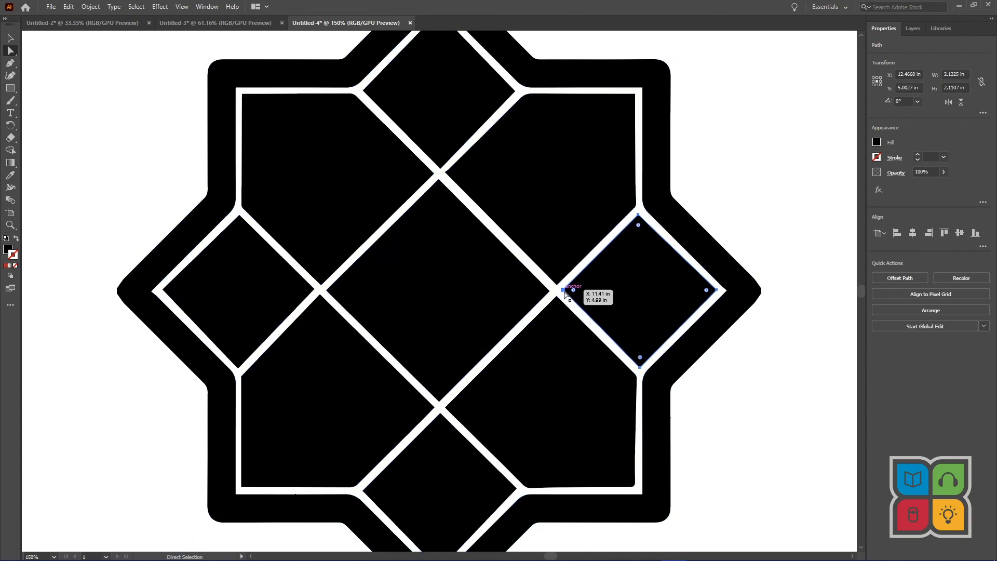
pyautogui.moveTo(564, 291); pyautogui.dragTo(609, 292)
pyautogui.hotkey('ctrl', 'z')
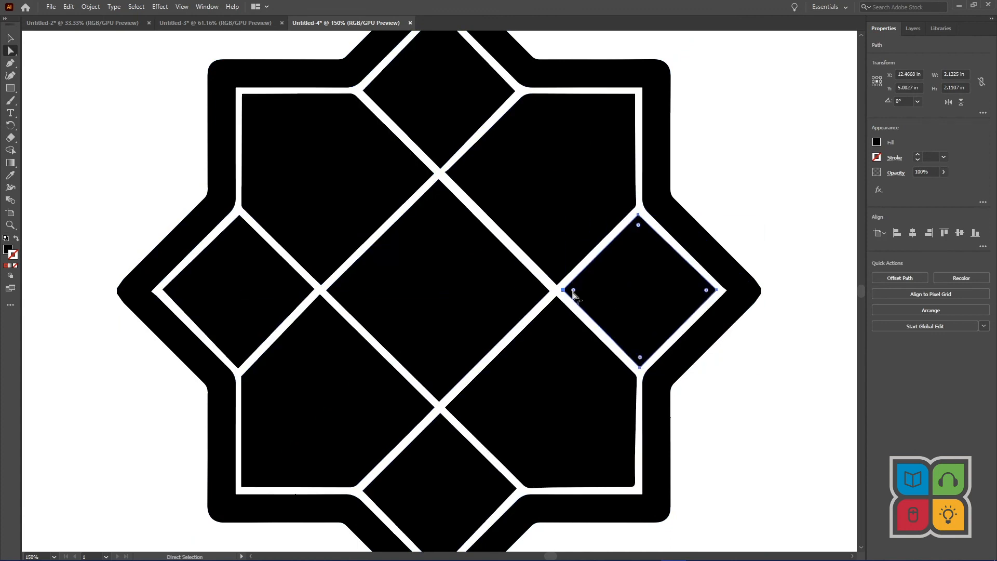
pyautogui.click(564, 291)
pyautogui.moveTo(564, 291); pyautogui.dragTo(665, 304)
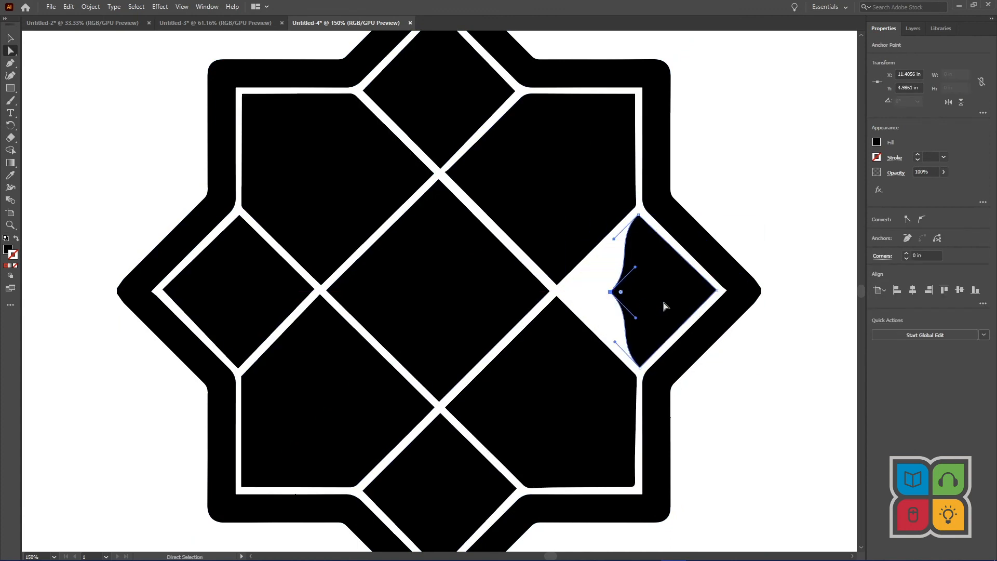
pyautogui.hotkey('ctrl', 'z')
# Try moving the whole traced pattern as one group and undo the move.
pyautogui.press('v')
pyautogui.click(696, 234)
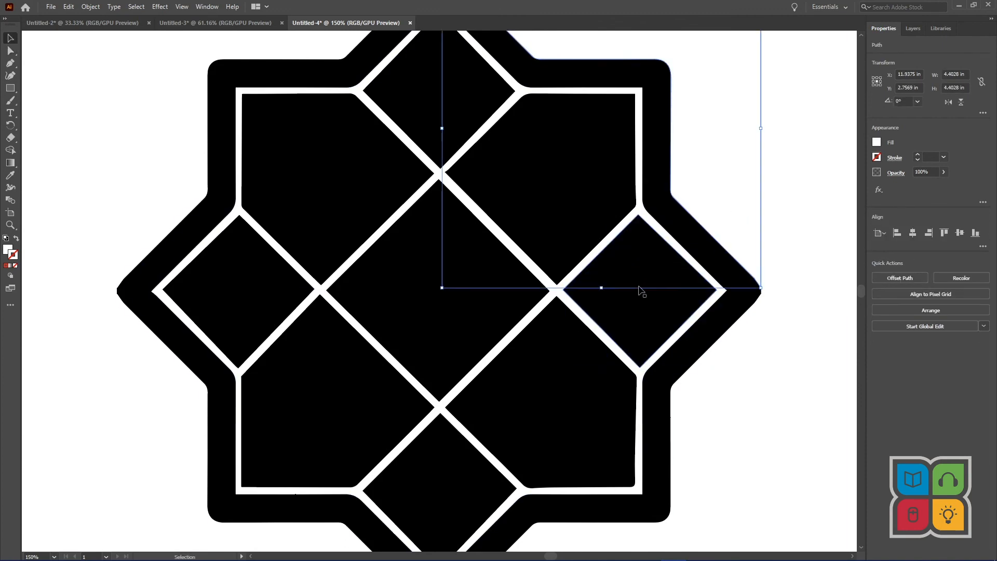
pyautogui.click(640, 312)
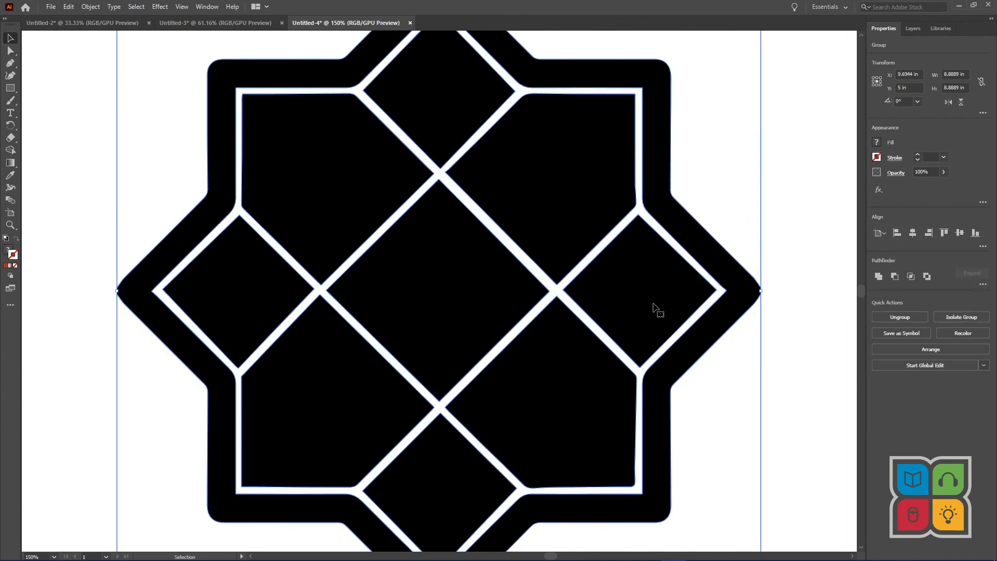
pyautogui.moveTo(653, 309); pyautogui.dragTo(655, 289)
pyautogui.hotkey('ctrl', 'z')
pyautogui.hotkey('ctrl', 'z')
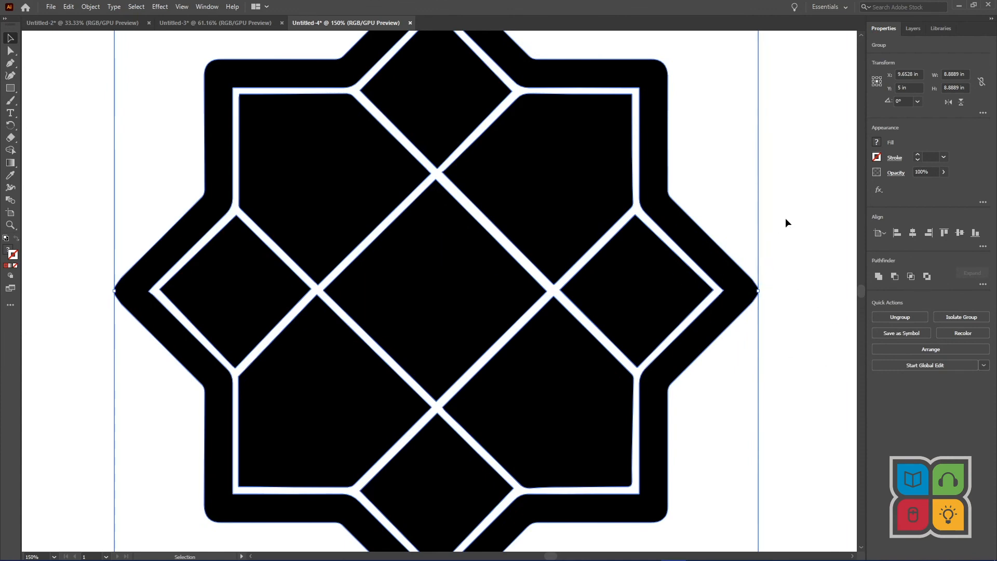
# Ungroup the traced pattern and fill its four outer diamonds with medium gray.
pyautogui.click(907, 320)
pyautogui.click(845, 325)
pyautogui.click(659, 307)
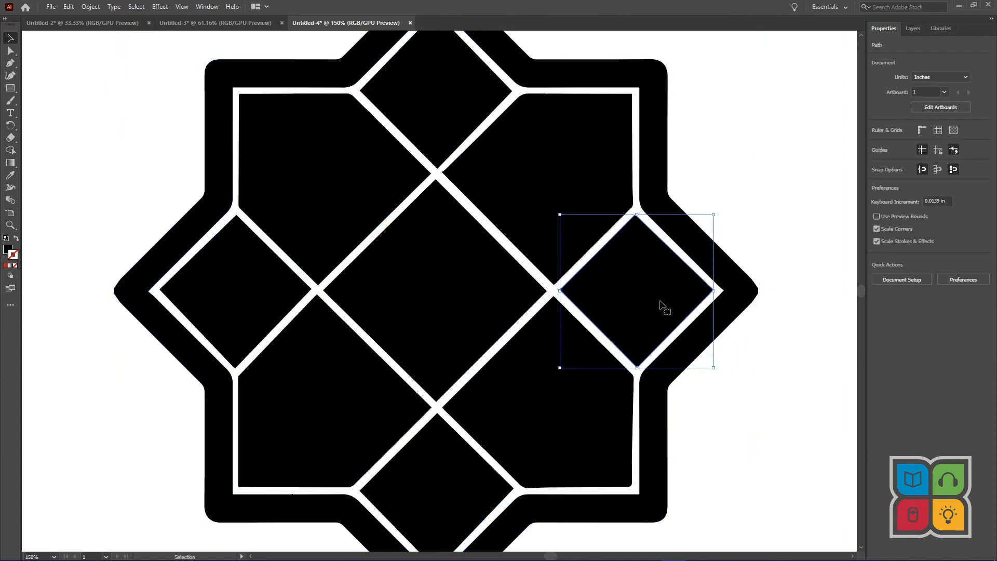
pyautogui.keyDown('shift'); pyautogui.click(251, 295); pyautogui.keyUp('shift')
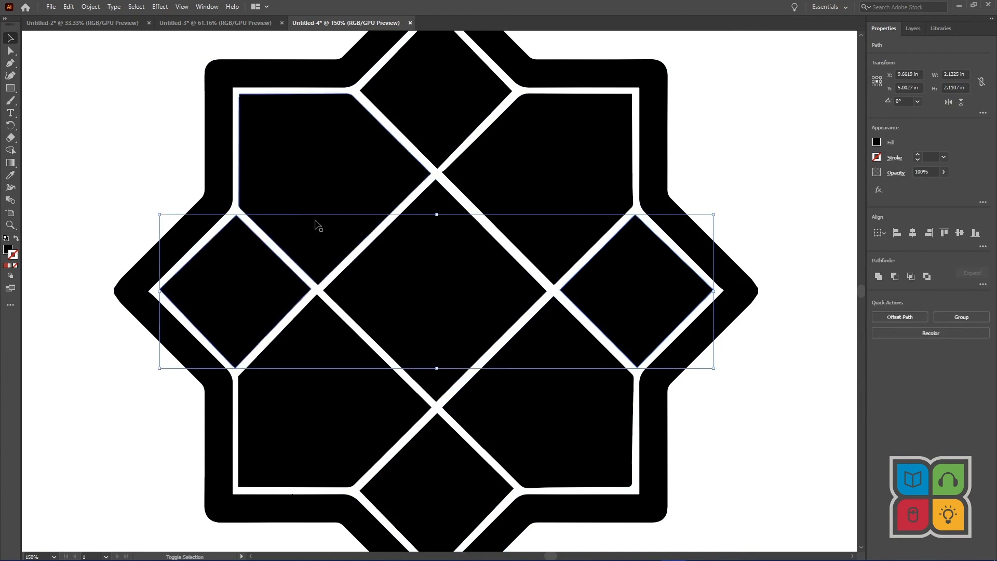
pyautogui.keyDown('shift'); pyautogui.click(424, 113); pyautogui.keyUp('shift')
pyautogui.keyDown('shift'); pyautogui.click(436, 507); pyautogui.keyUp('shift')
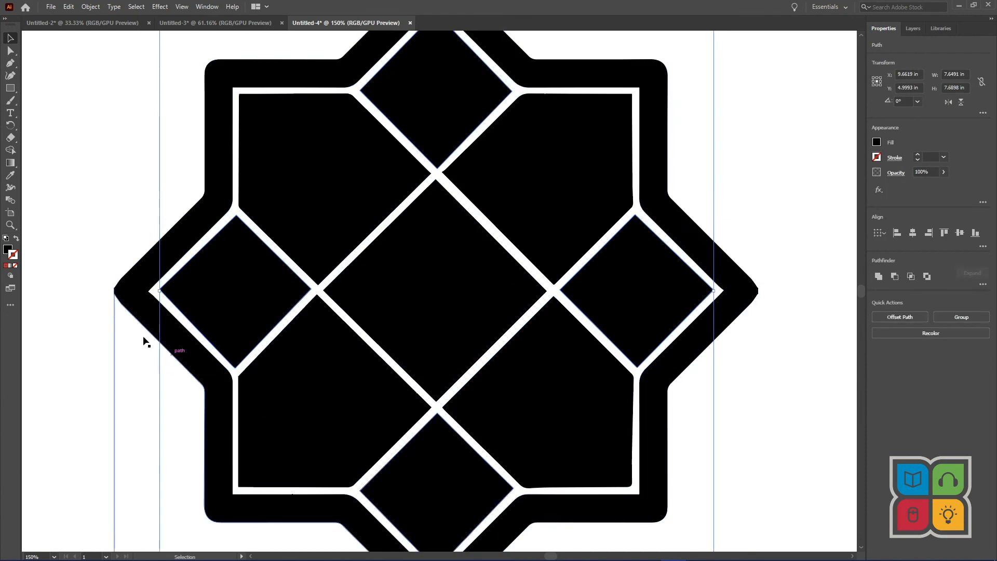
pyautogui.doubleClick(7, 251)
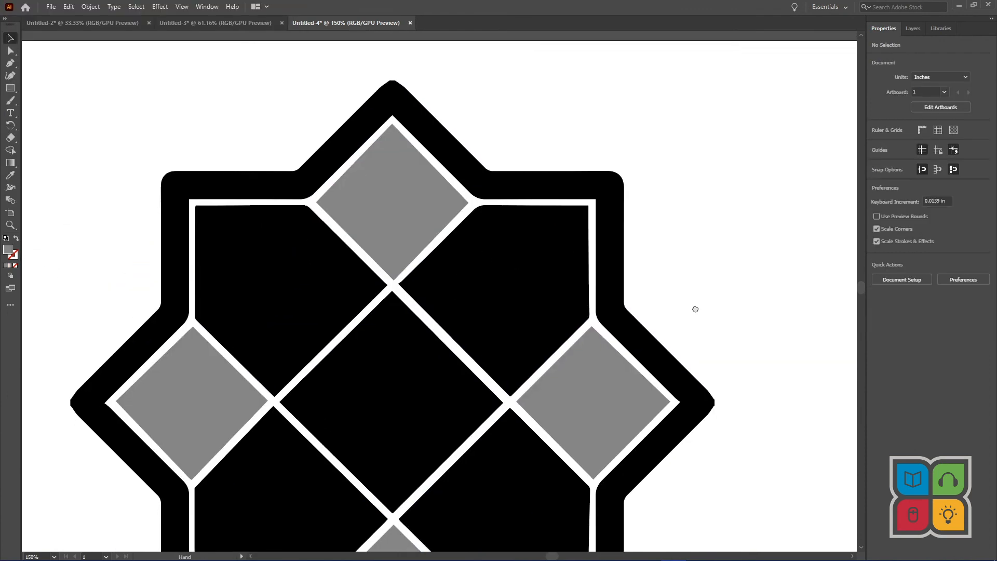
# Select the black diamond at the centre of the traced star pattern.
pyautogui.moveTo(694, 309); pyautogui.dragTo(728, 223)
pyautogui.hotkey('ctrl', '-')
pyautogui.hotkey('ctrl', '-')
pyautogui.hotkey('ctrl', '-')
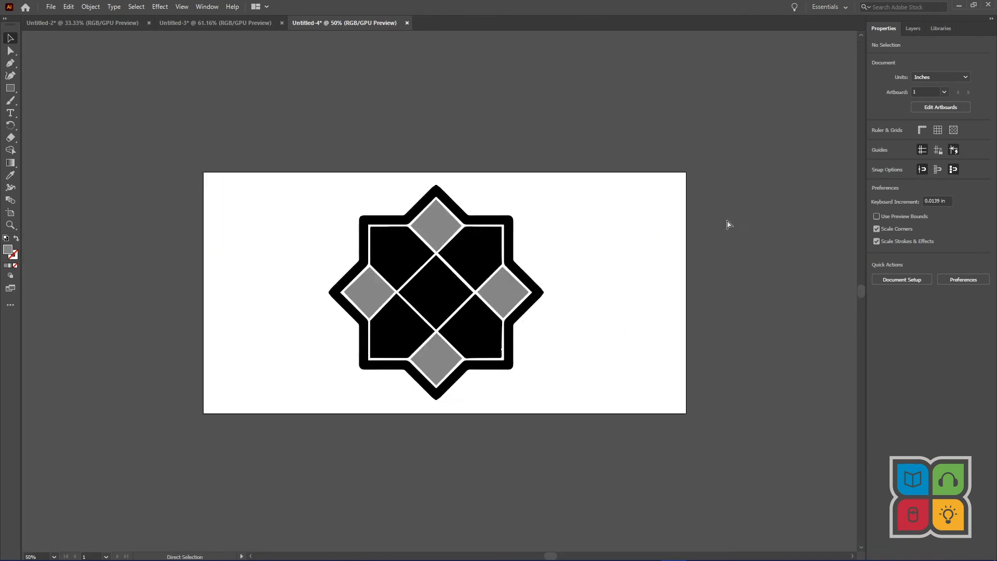
pyautogui.hotkey('ctrl', '=')
pyautogui.hotkey('ctrl', '=')
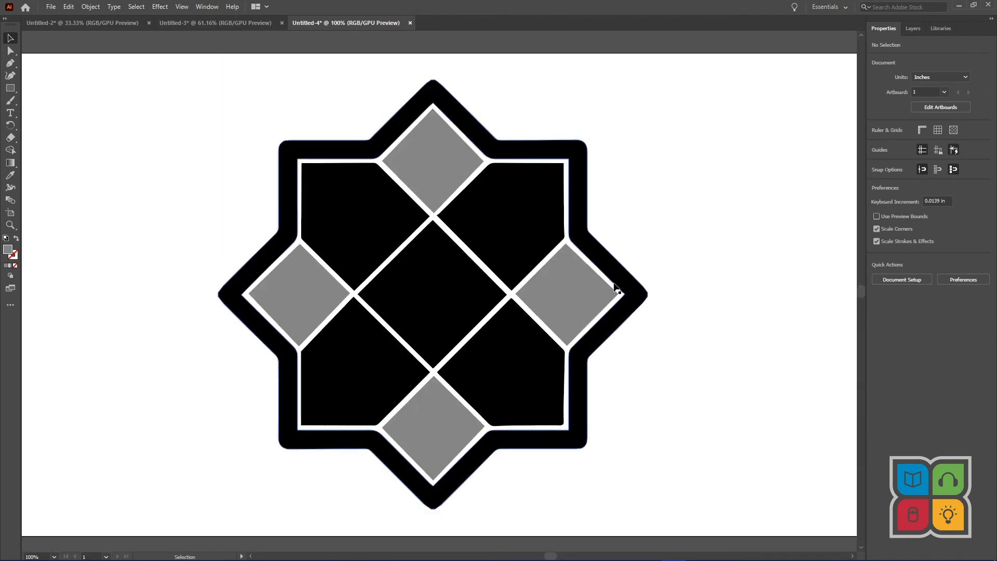
pyautogui.click(460, 312)
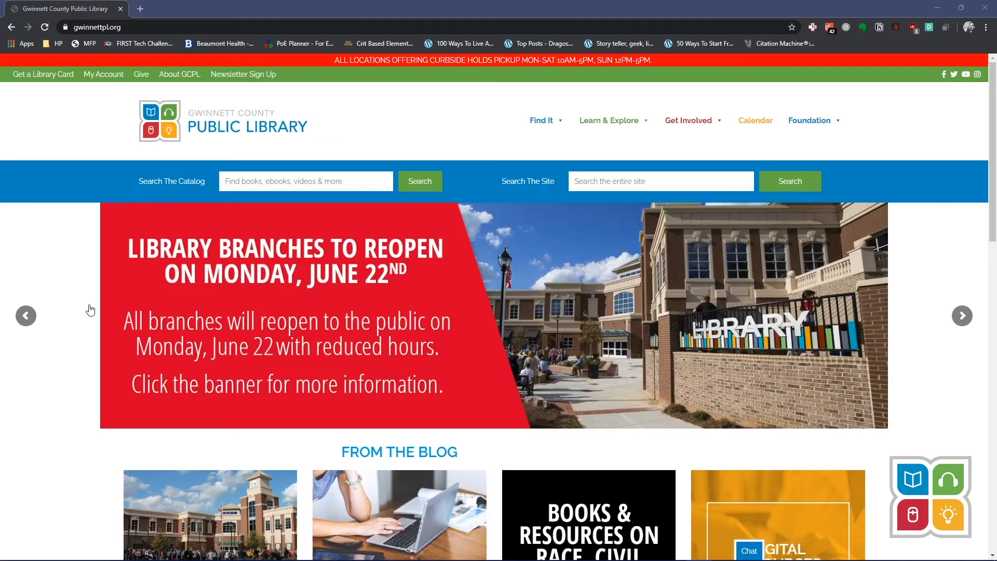
# Switch to the browser and open the Gwinnett County Public Library's Lynda page to access Lynda.com.
pyautogui.moveTo(541, 107)
pyautogui.click(705, 292)
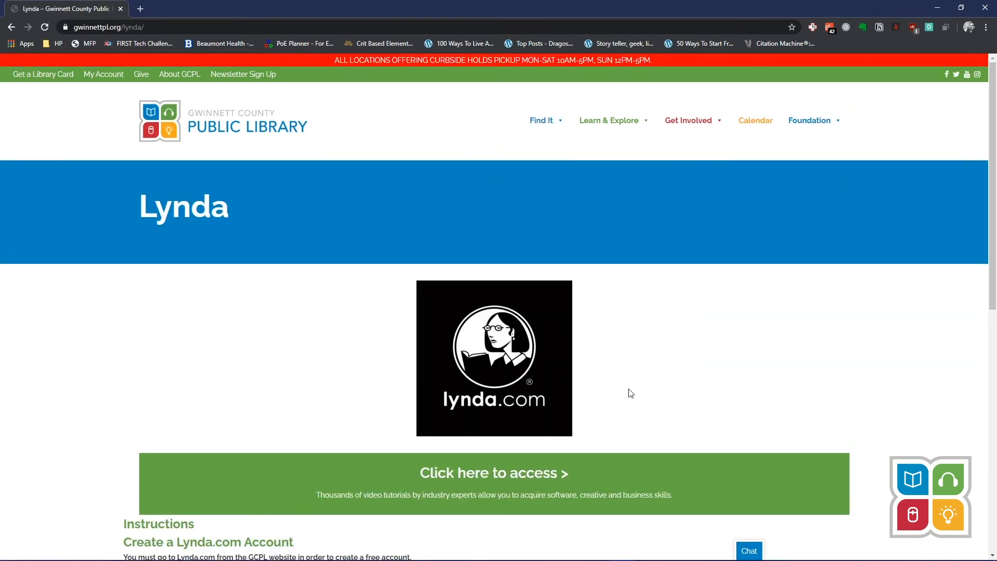
pyautogui.click(560, 352)
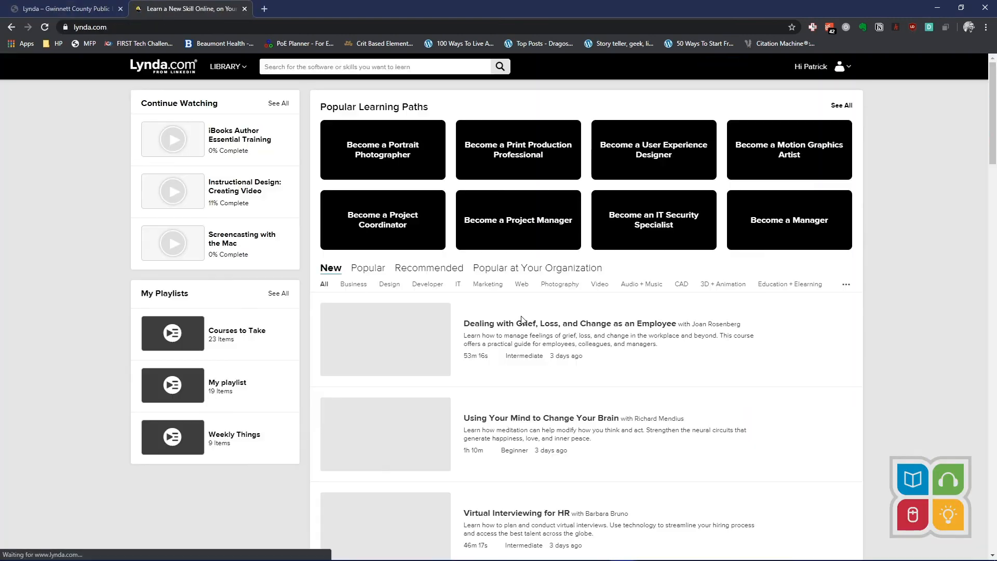
# Search the Lynda.com course library for "Illustrator".
pyautogui.click(330, 66)
pyautogui.write('Illustrator')
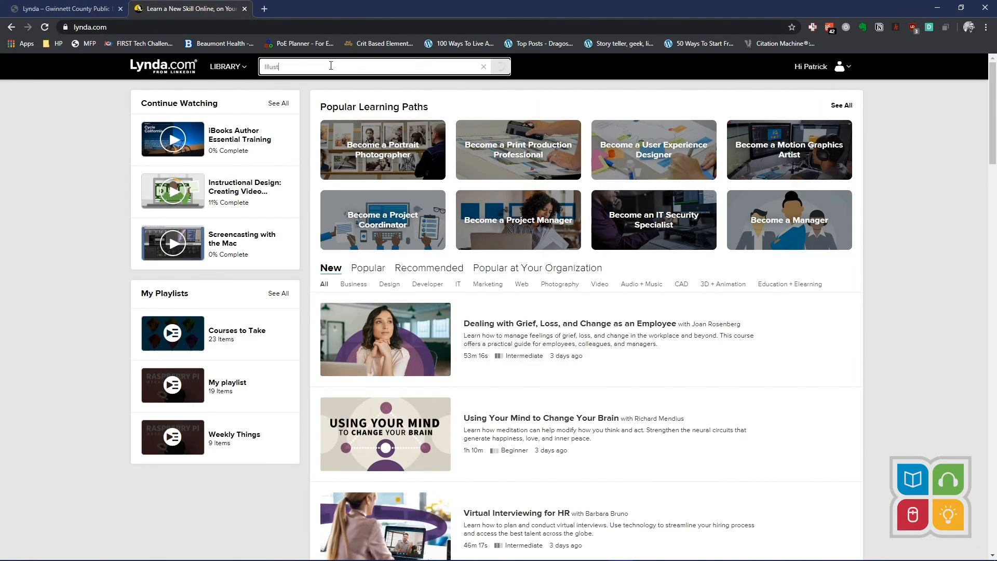
pyautogui.press('Return')
pyautogui.click(150, 147)
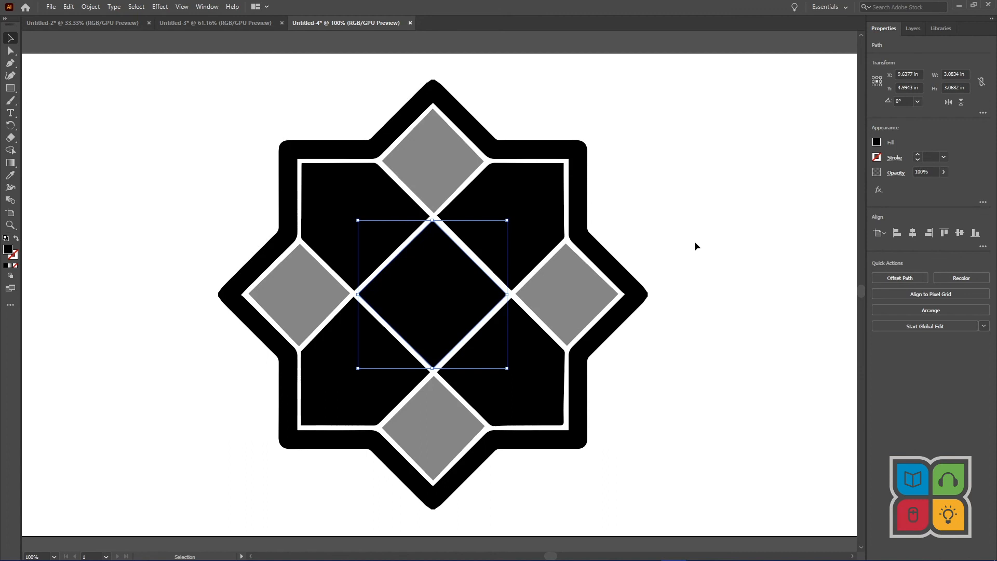
# Look through the help and tutorial resources offered in Illustrator, and switch to Inkscape to look through its help resources as well.
pyautogui.click(235, 7)
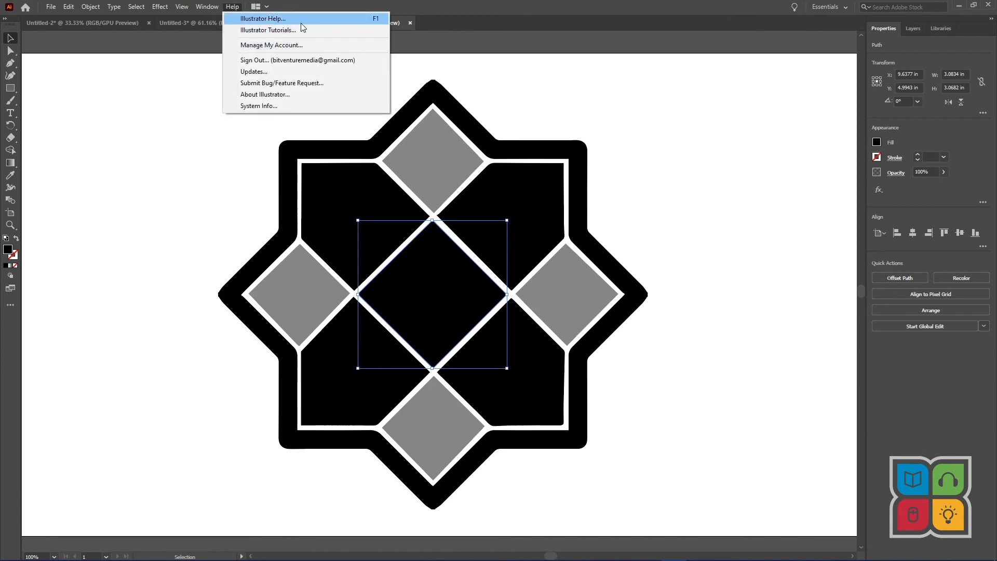
pyautogui.hotkey('alt', 'Tab')
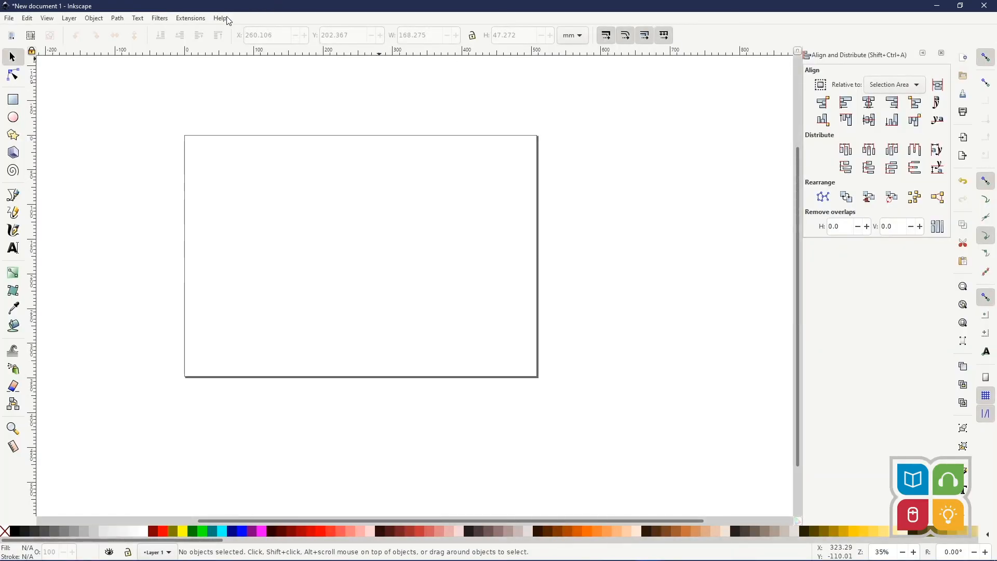
pyautogui.click(226, 18)
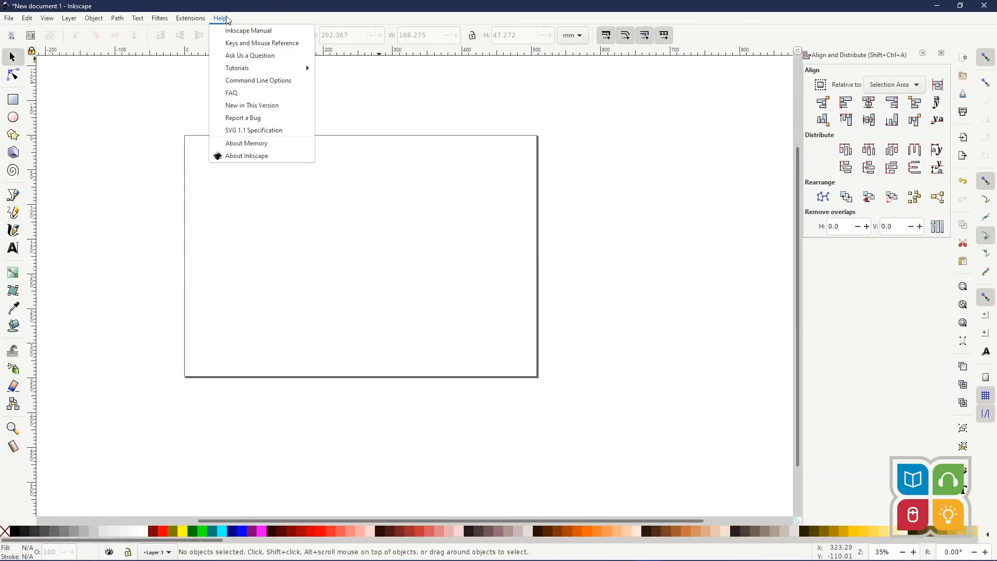
pyautogui.click(391, 20)
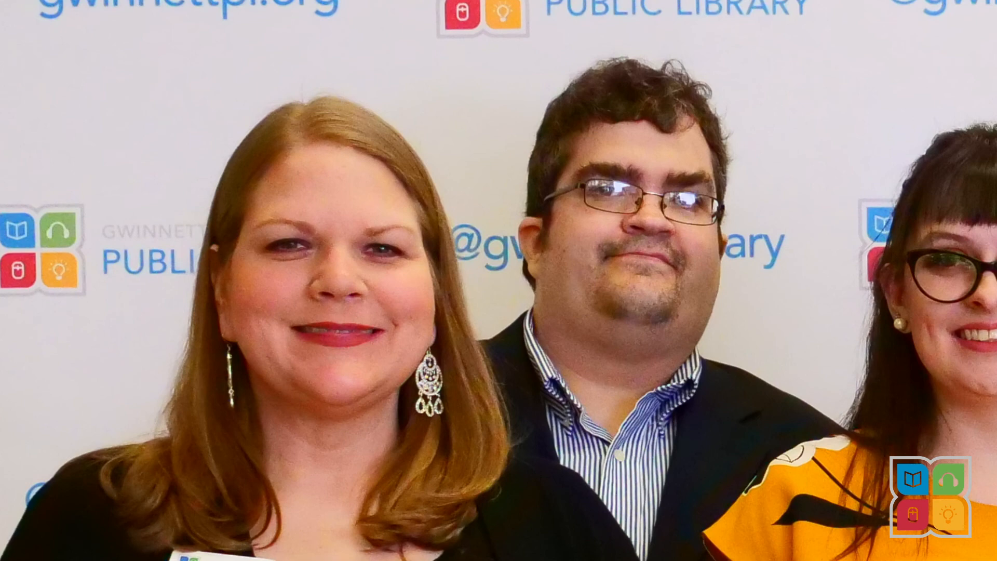